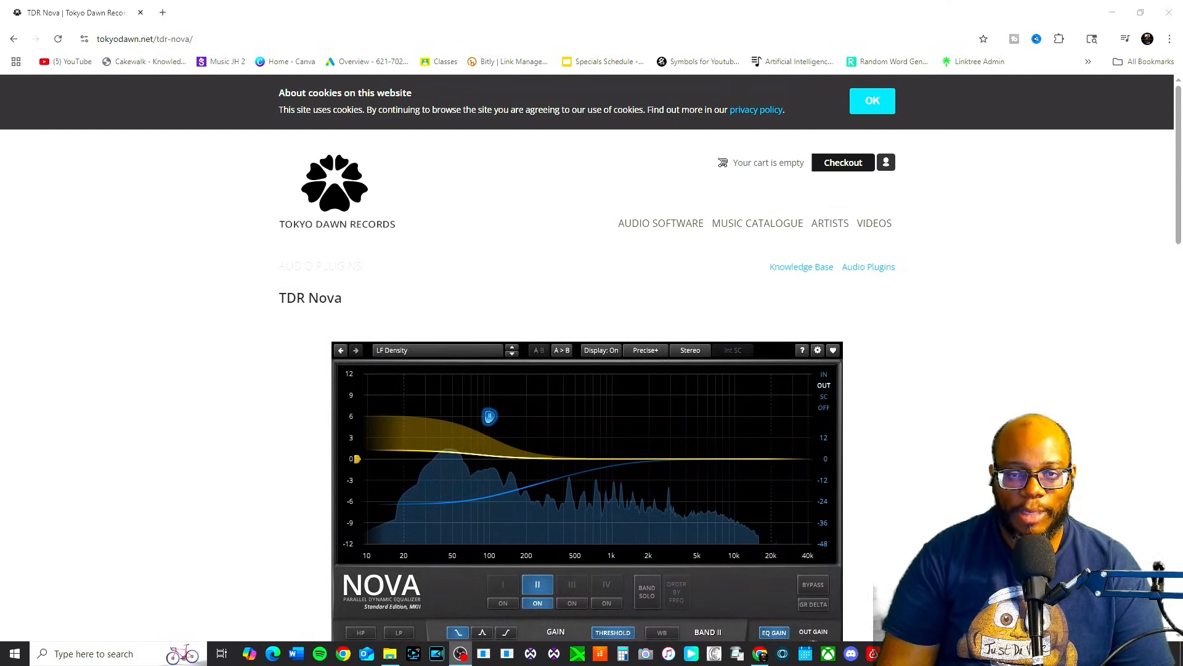
# Step: Download the free TDR Nova Windows installer, accepting the freeware end user license agreement
pyautogui.scroll(-8, 490, 345)
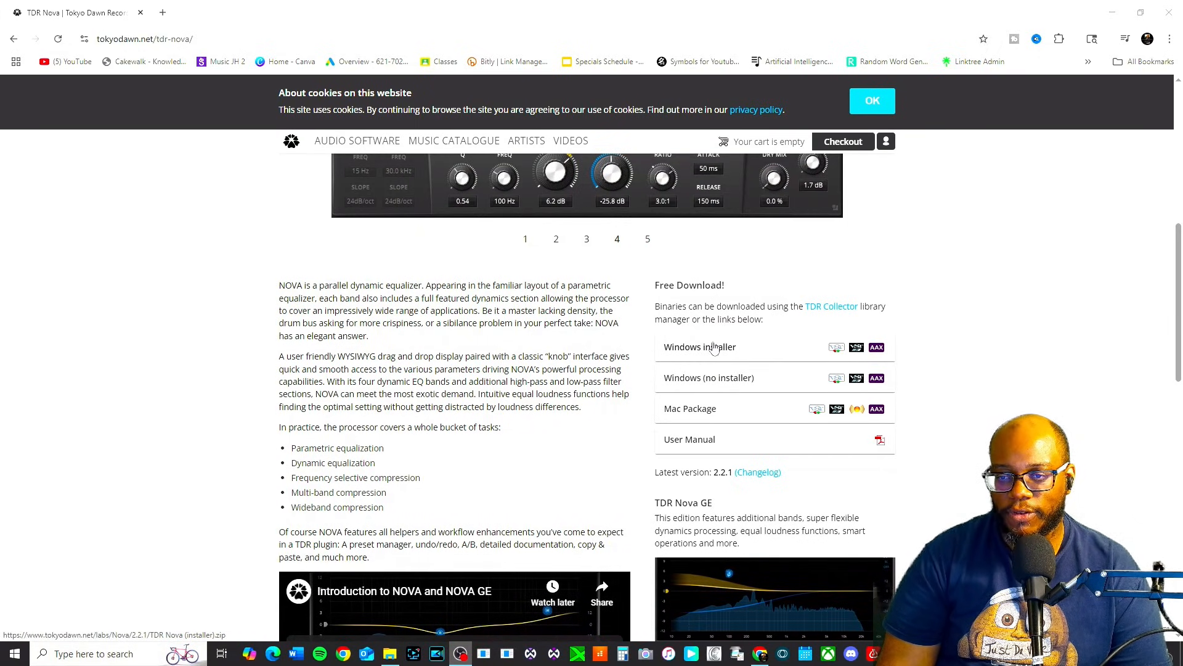
pyautogui.click(731, 355)
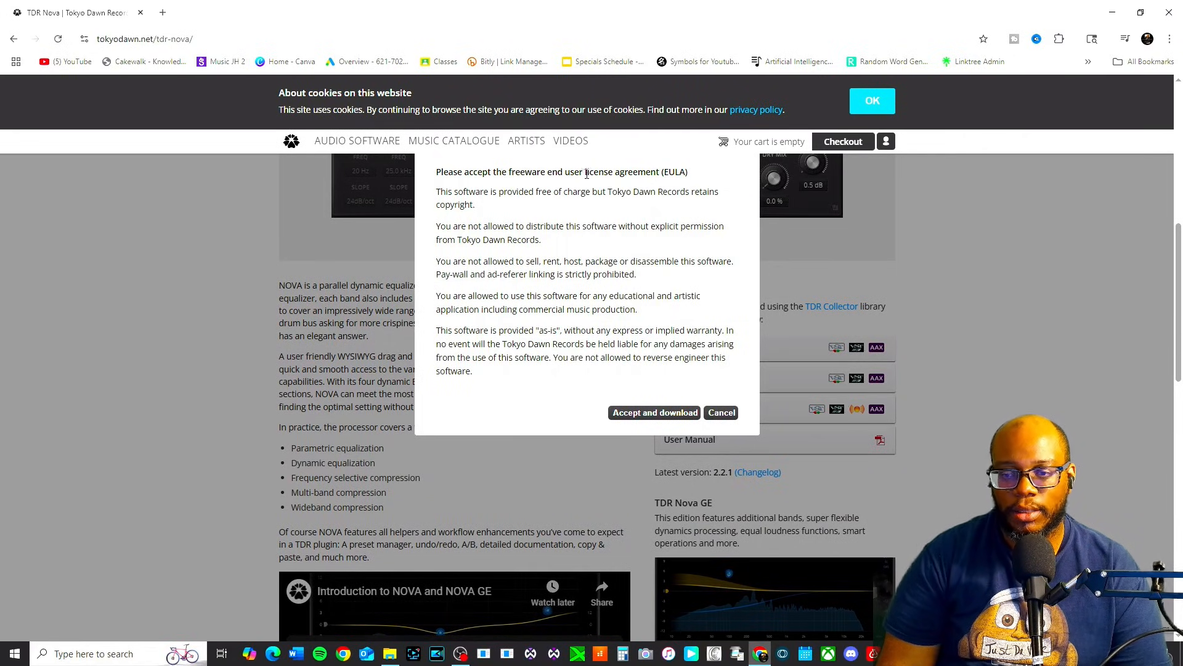
pyautogui.click(644, 413)
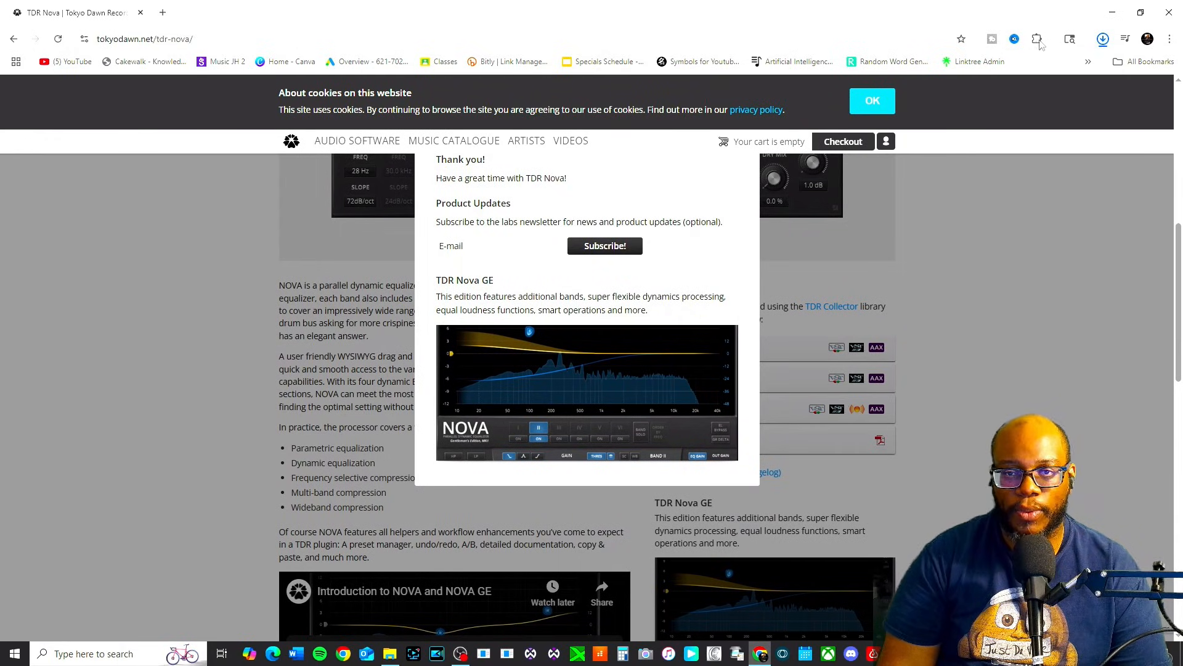
# Step: Open the downloaded TDR Nova (installer).zip from the recent downloads and go up to its parent Downloads folder
pyautogui.scroll(1, 558, 295)
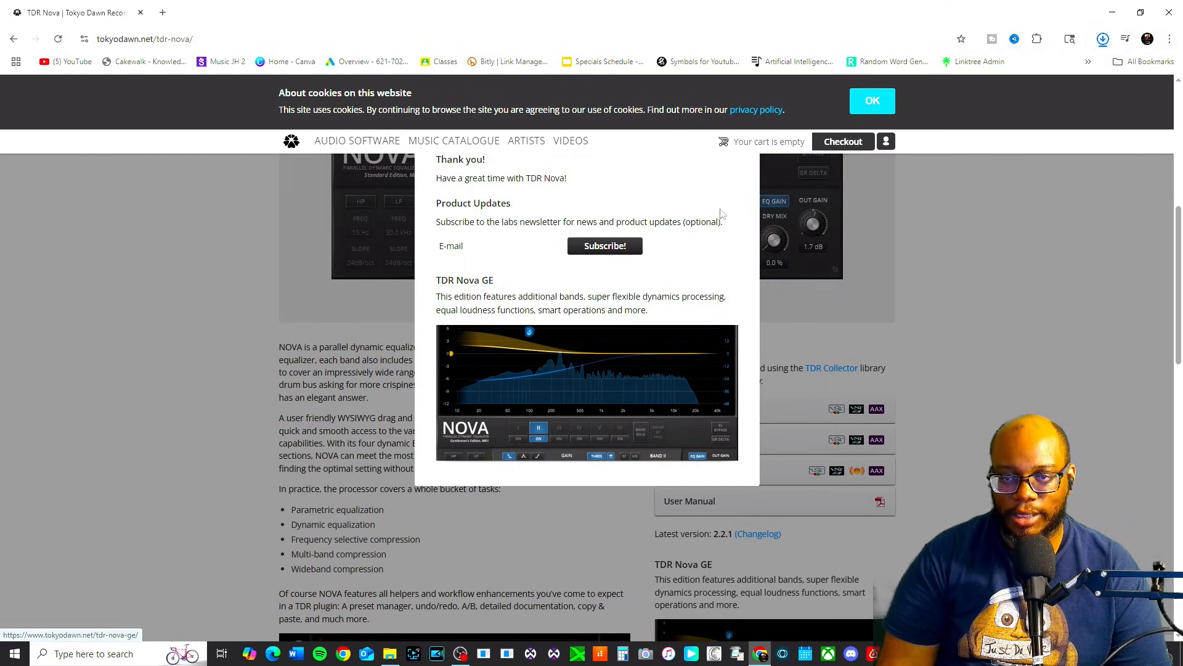
pyautogui.click(1103, 39)
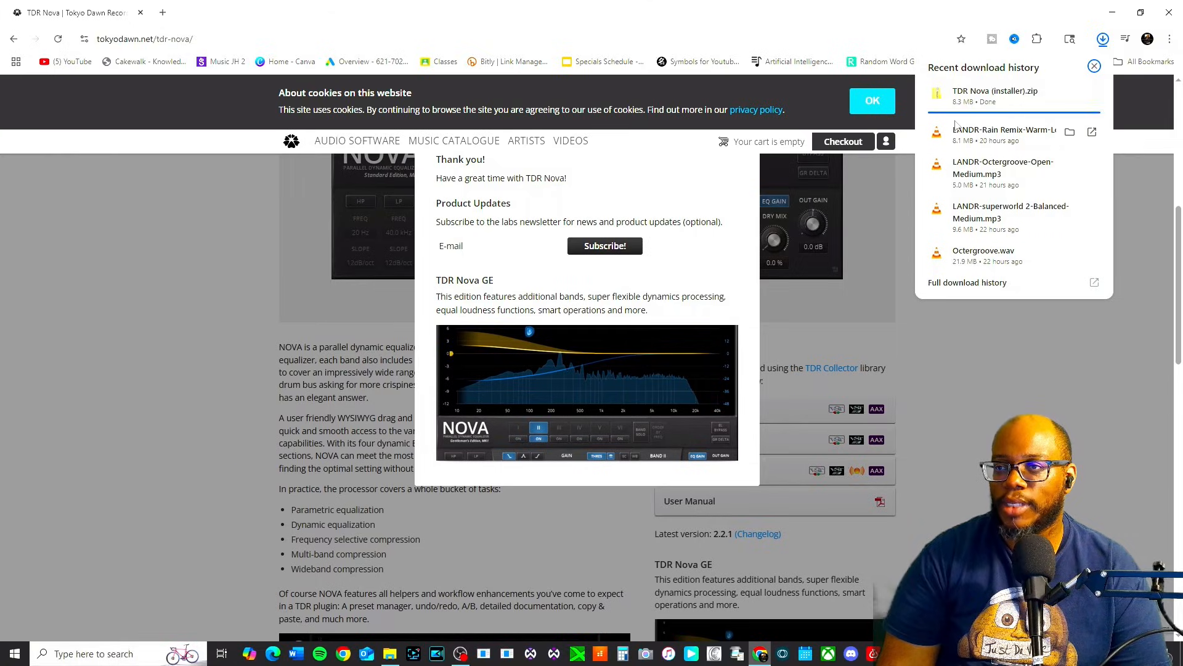
pyautogui.click(979, 106)
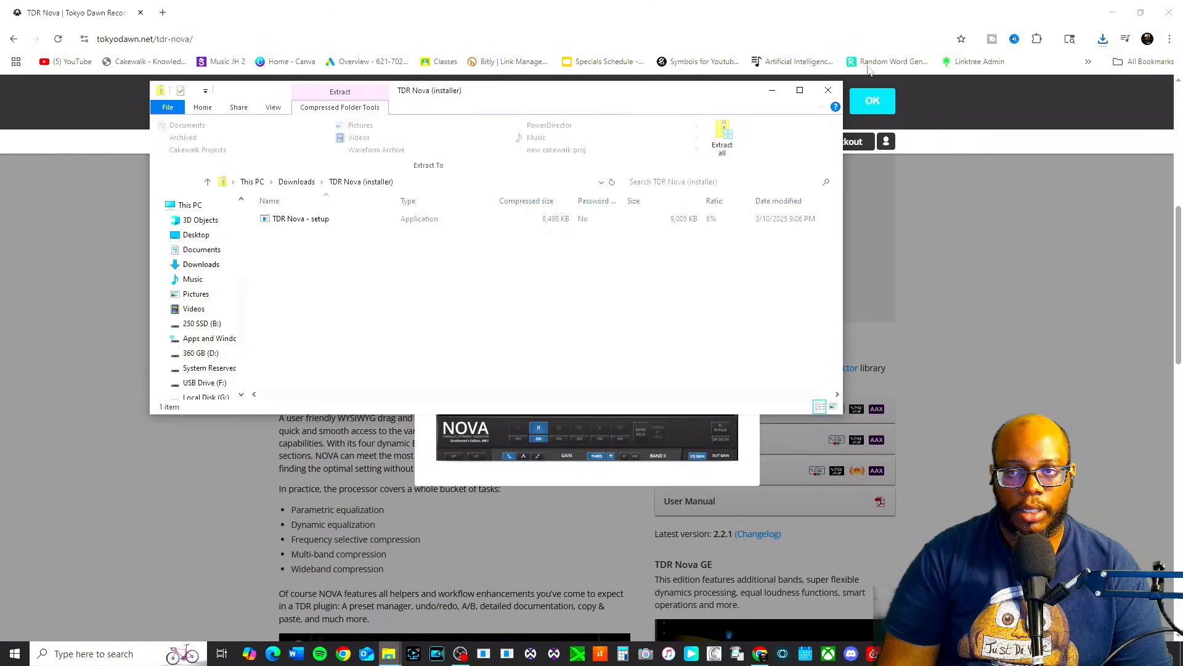
pyautogui.click(808, 89)
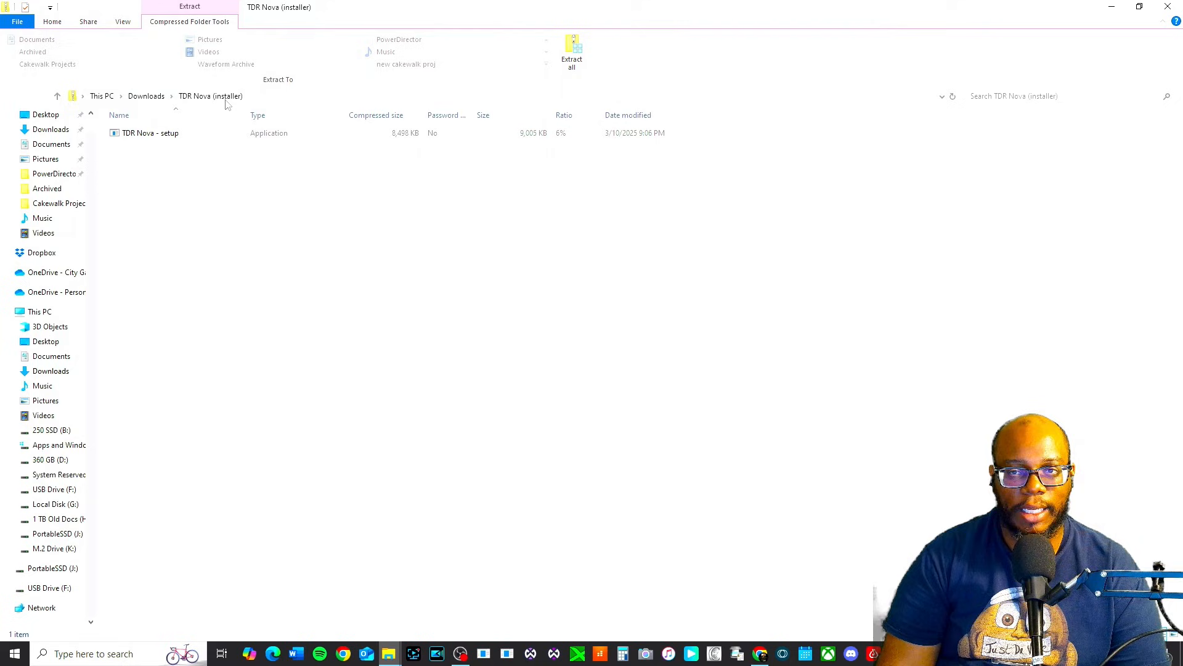
pyautogui.click(147, 97)
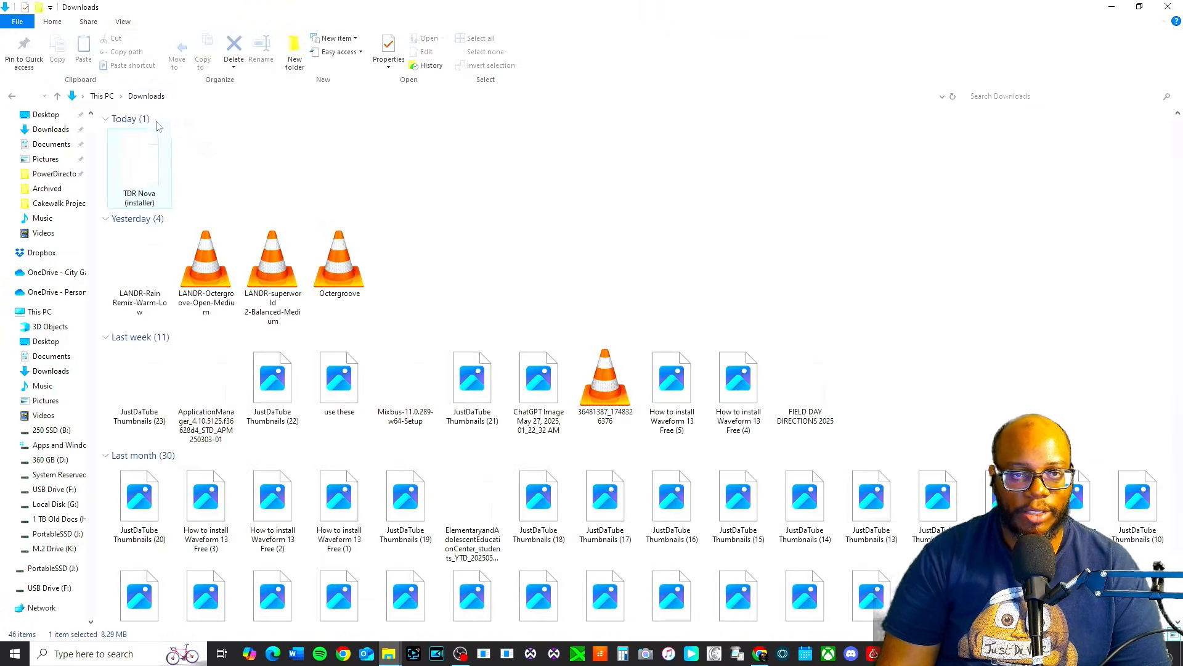
# Step: Extract the TDR Nova (installer) archive to the M.2 Drive (K:)
pyautogui.rightClick(141, 168)
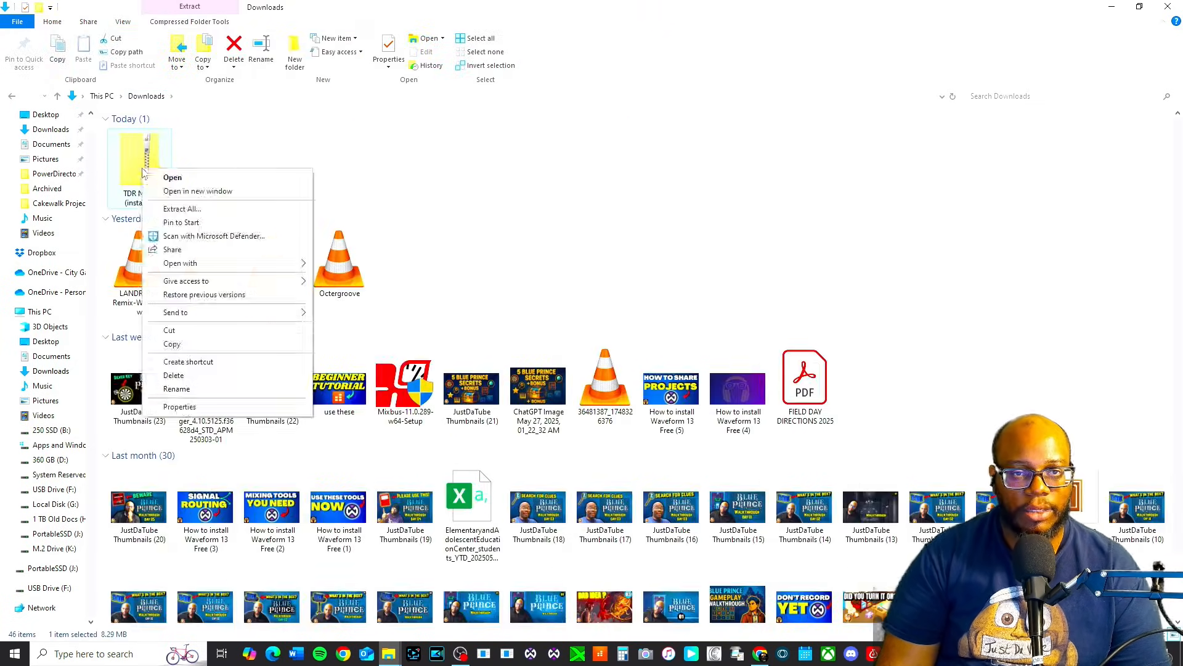
pyautogui.click(196, 210)
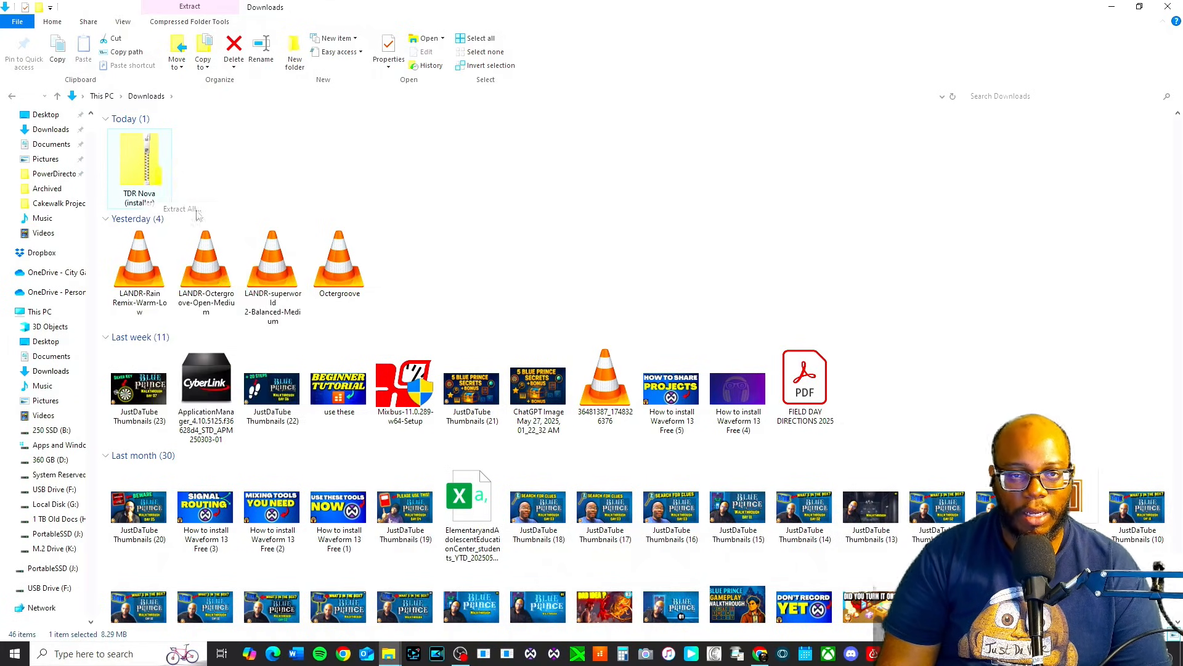
pyautogui.click(751, 277)
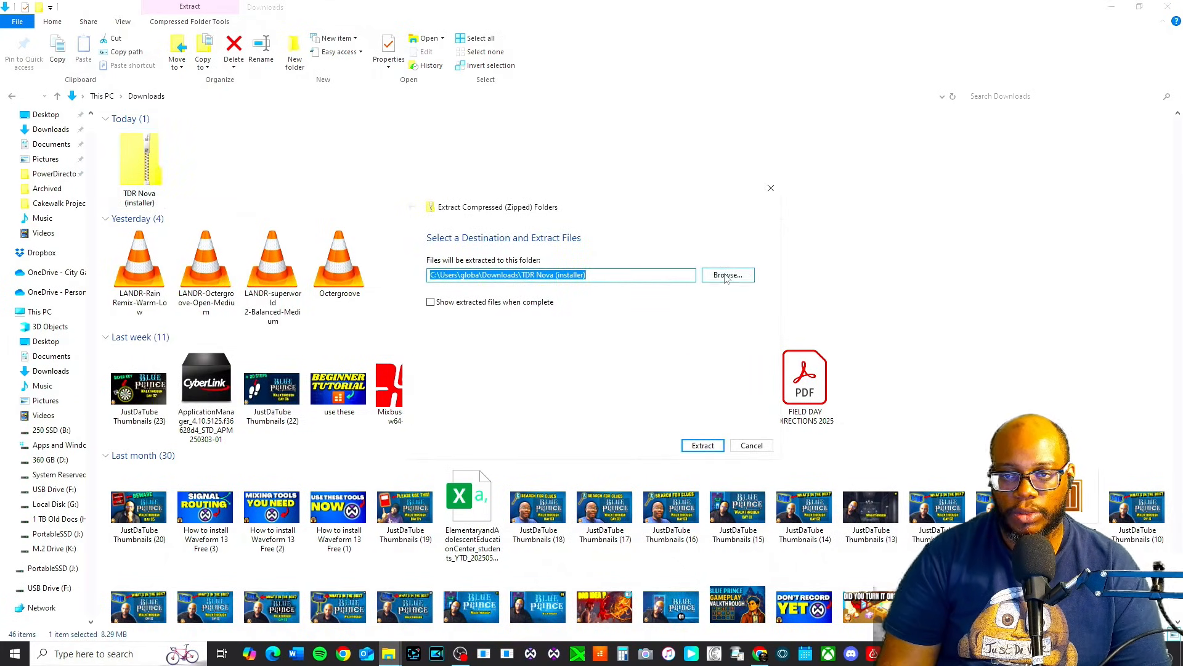
pyautogui.scroll(-3, 65, 359)
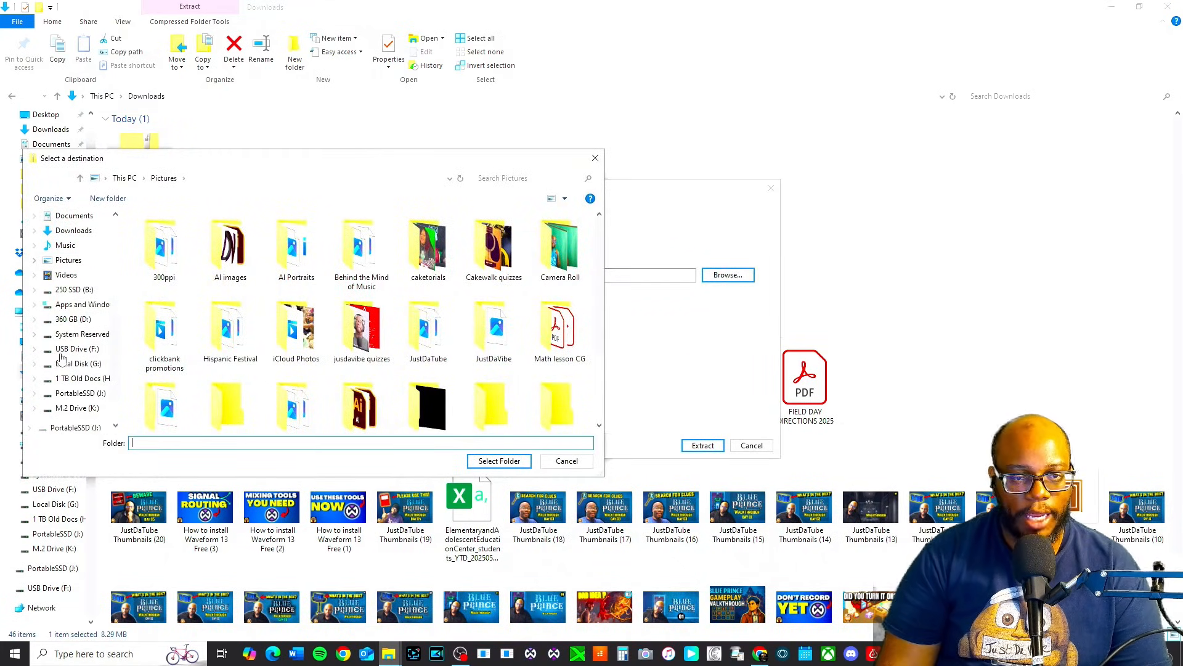
pyautogui.click(75, 364)
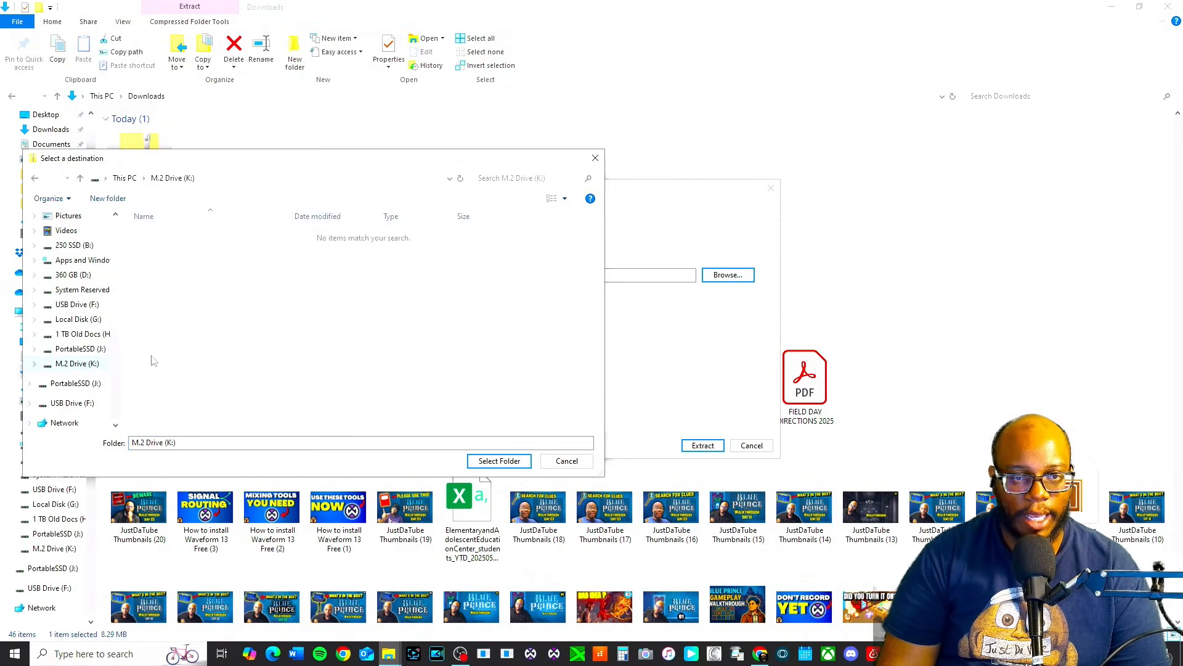
pyautogui.click(495, 463)
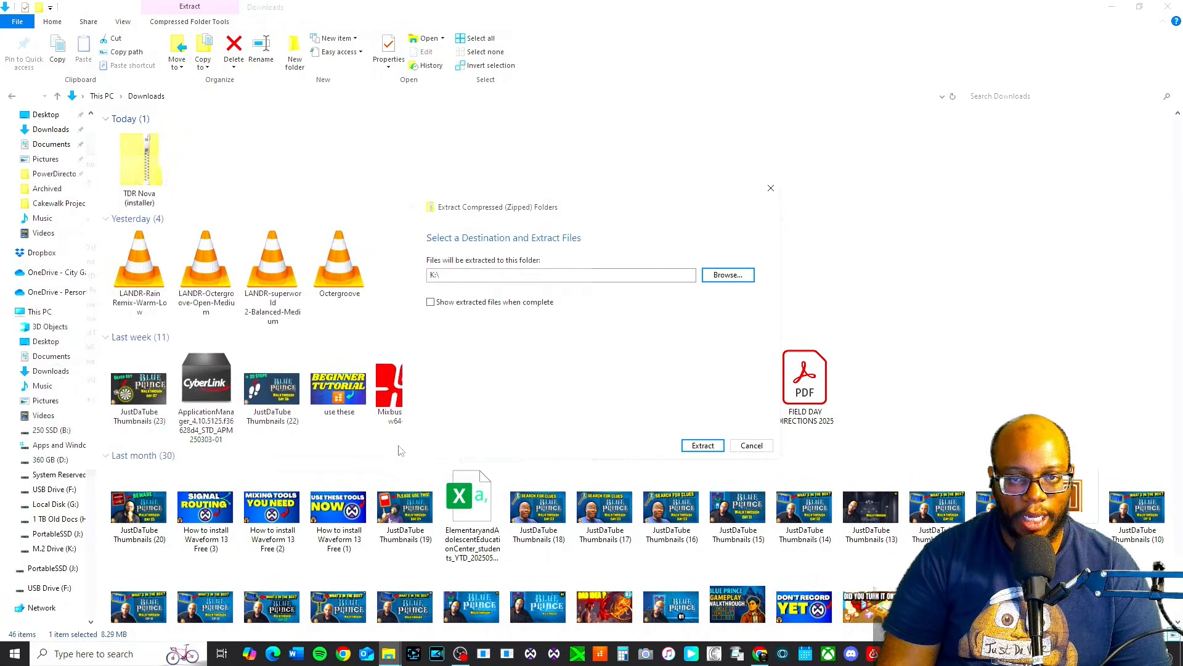
pyautogui.click(714, 448)
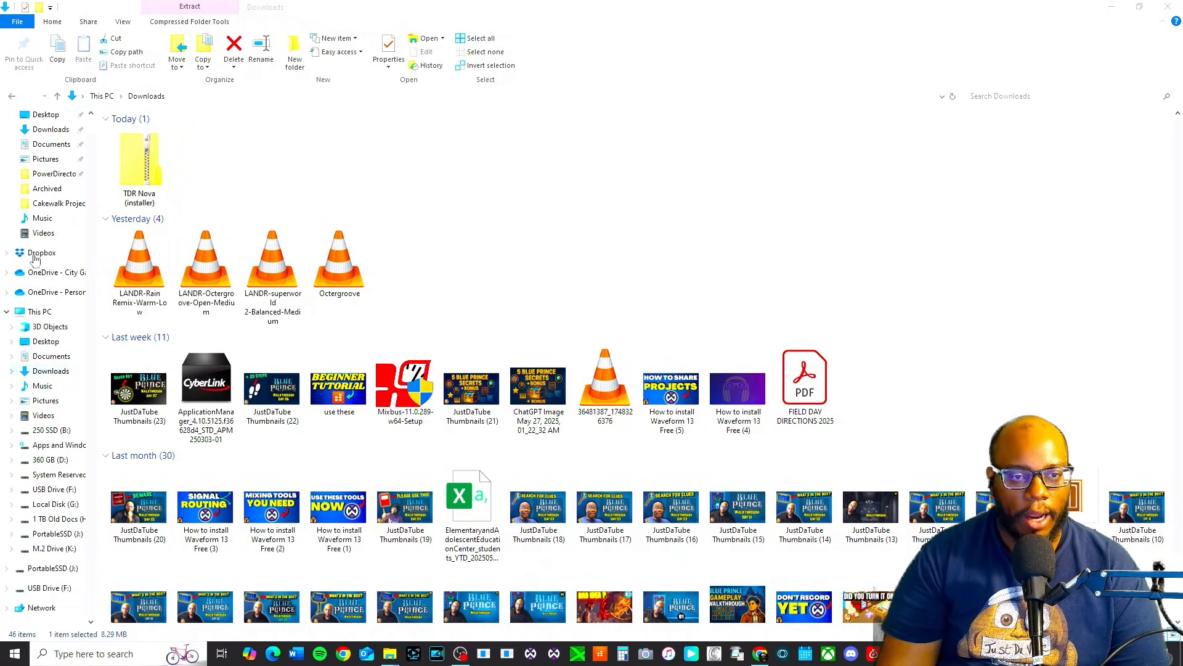
# Step: Open the M.2 Drive (K:) and launch the extracted TDR Nova - setup application
pyautogui.click(53, 568)
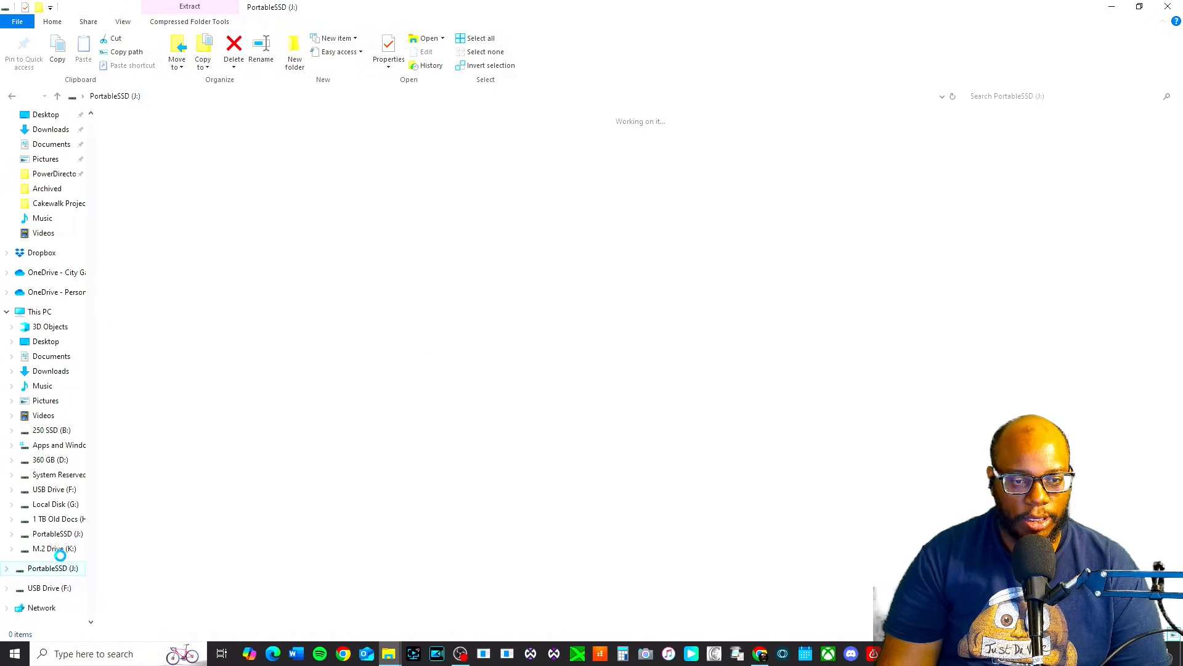
pyautogui.click(53, 548)
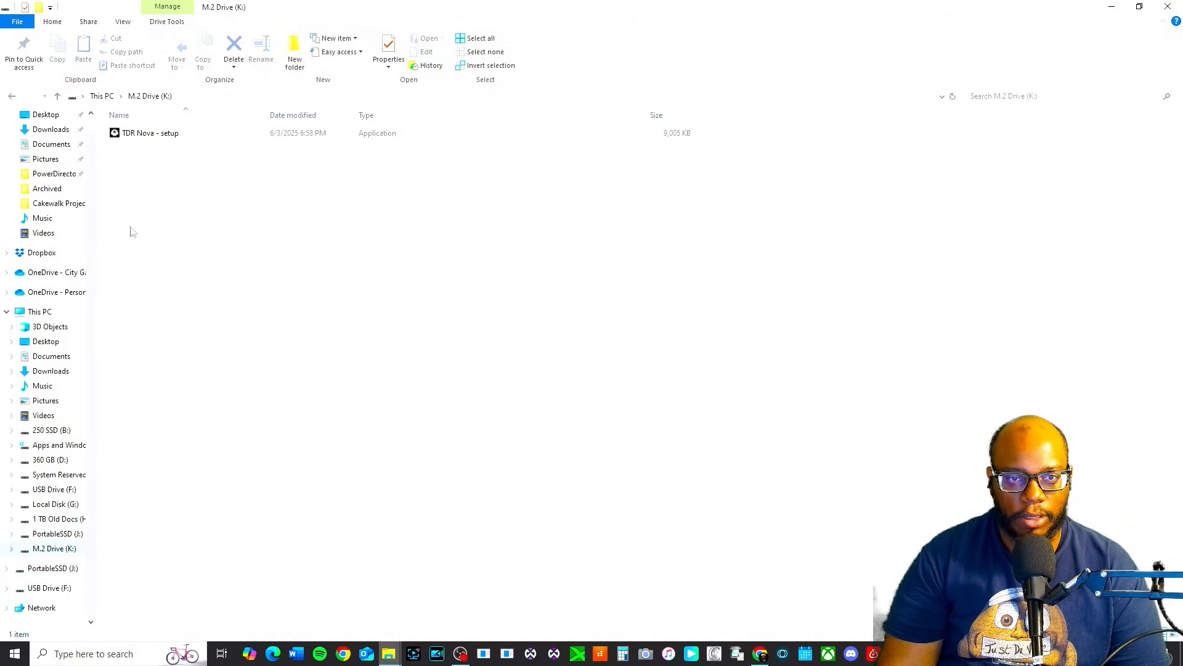
pyautogui.click(154, 139)
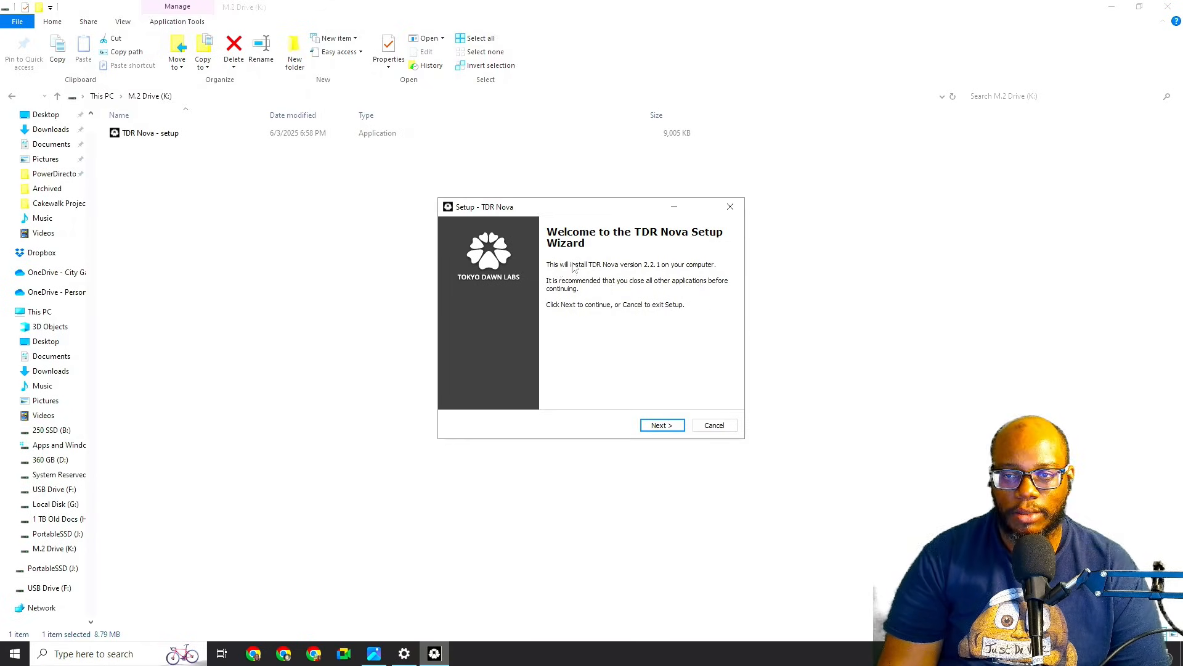
# Step: Proceed past the setup welcome page and accept the TDR Nova license agreement
pyautogui.click(673, 428)
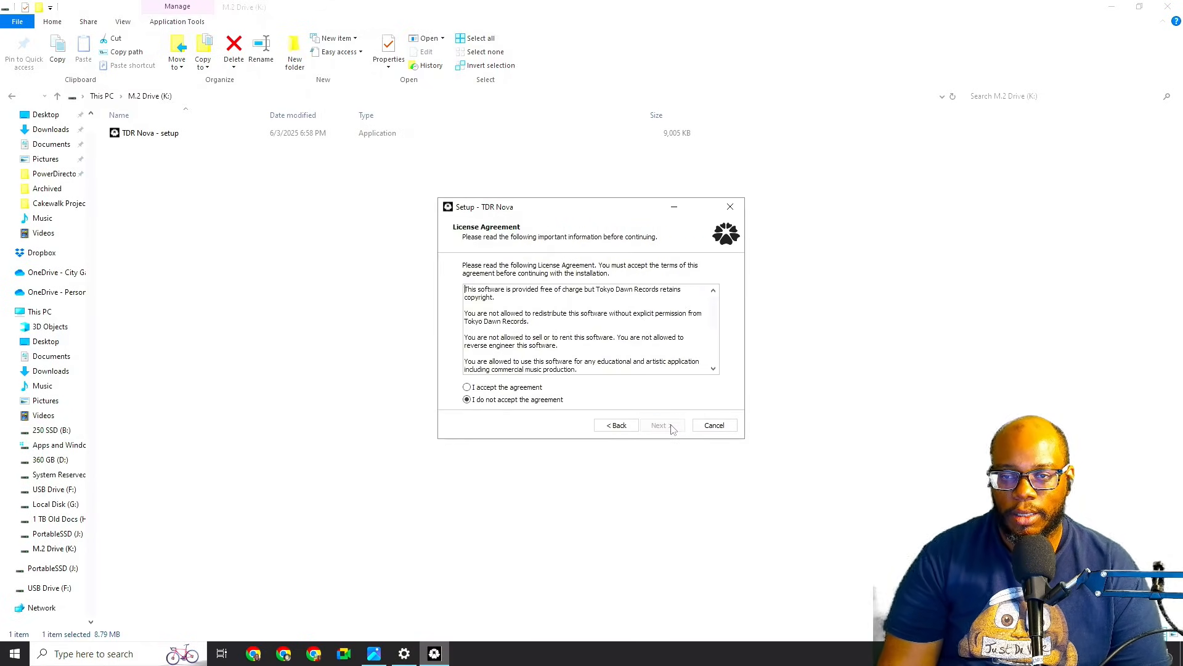
pyautogui.click(535, 389)
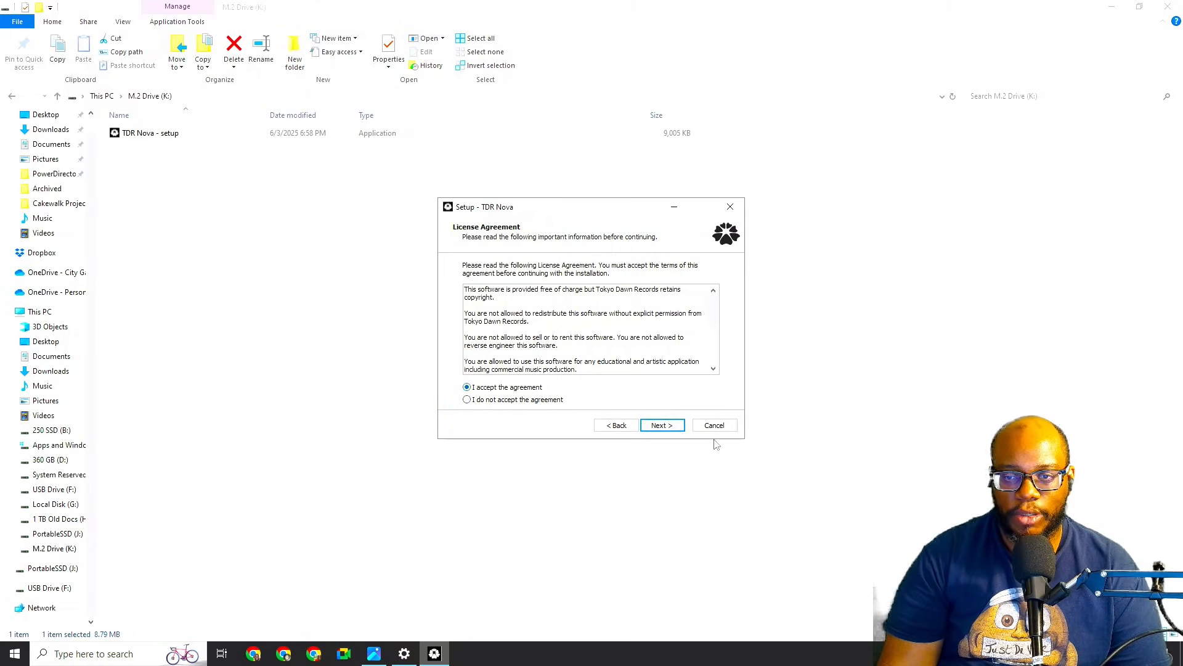
pyautogui.click(662, 426)
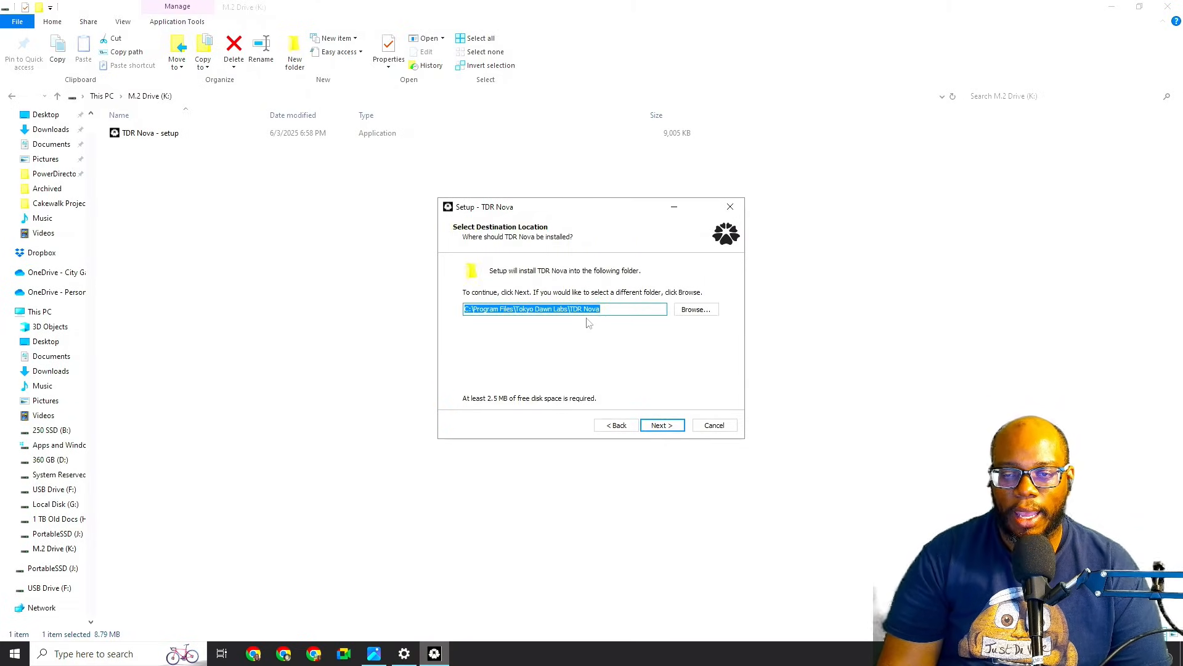
# Step: Browse the possible install folders, then keep the default destination C:\Program Files\Tokyo Dawn Labs\TDR Nova
pyautogui.click(691, 311)
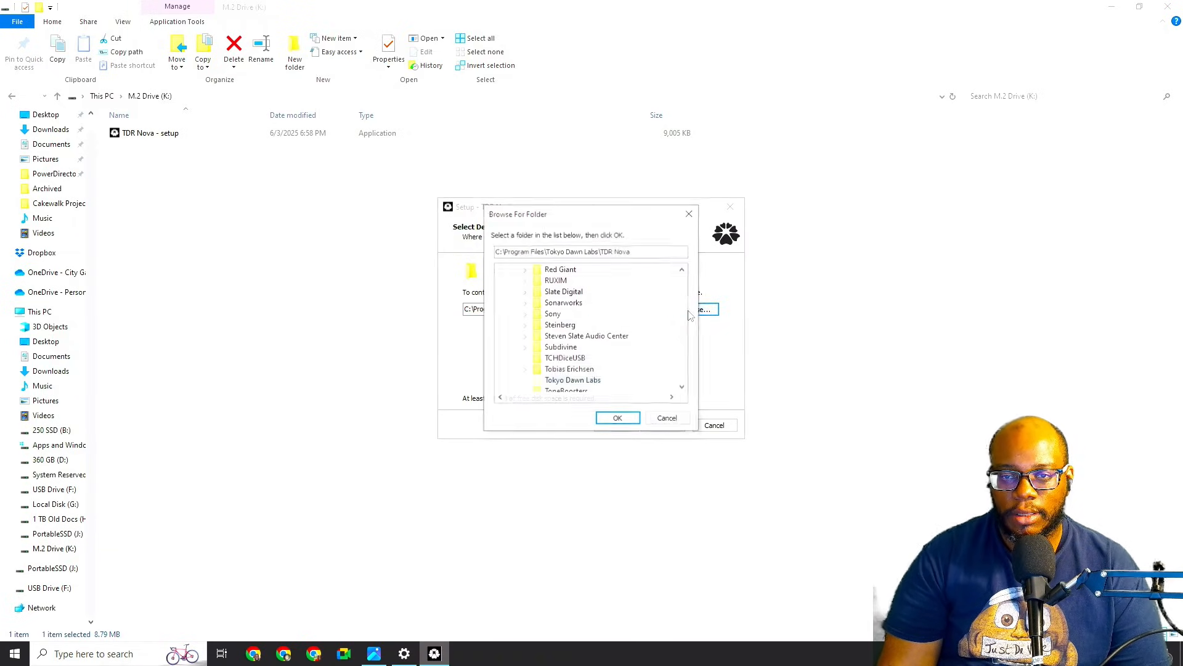
pyautogui.click(669, 419)
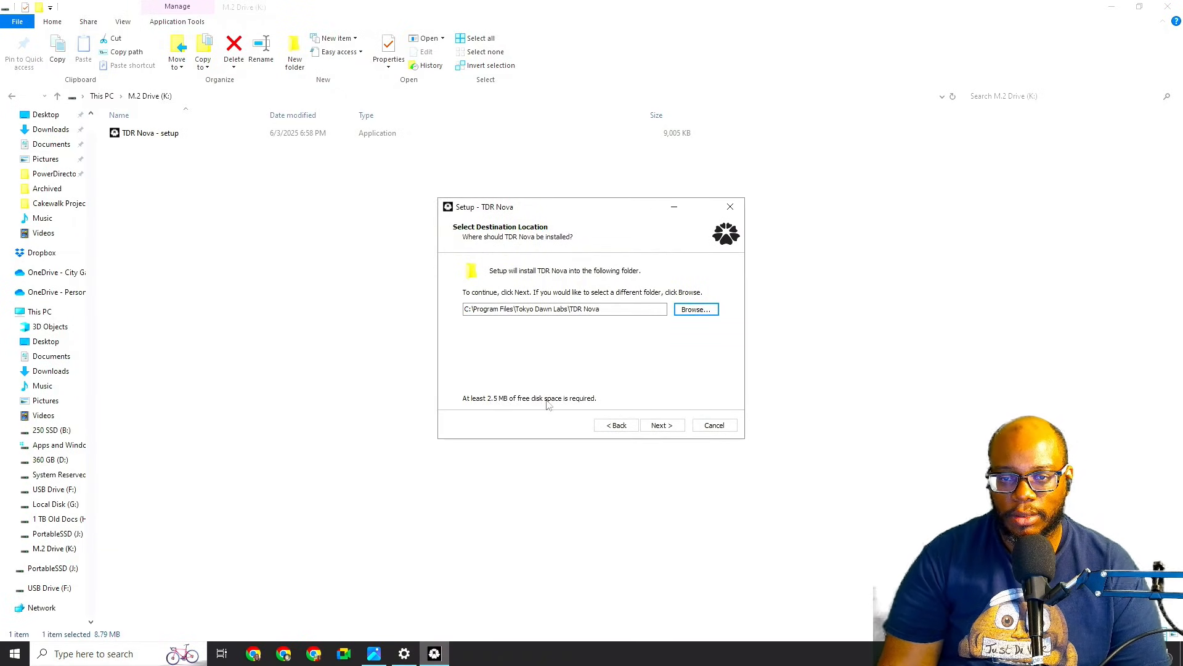
pyautogui.click(673, 427)
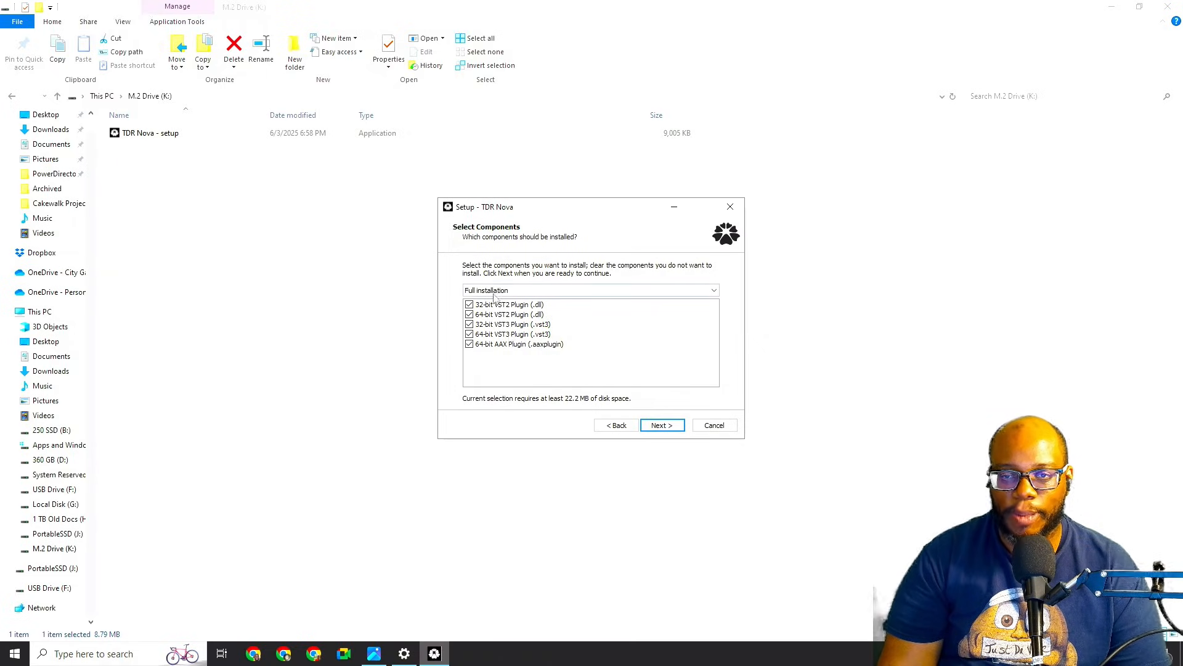
# Step: Keep the full installation with all components and accept the default VST2, VST3 and AAX plugin directories
pyautogui.click(669, 430)
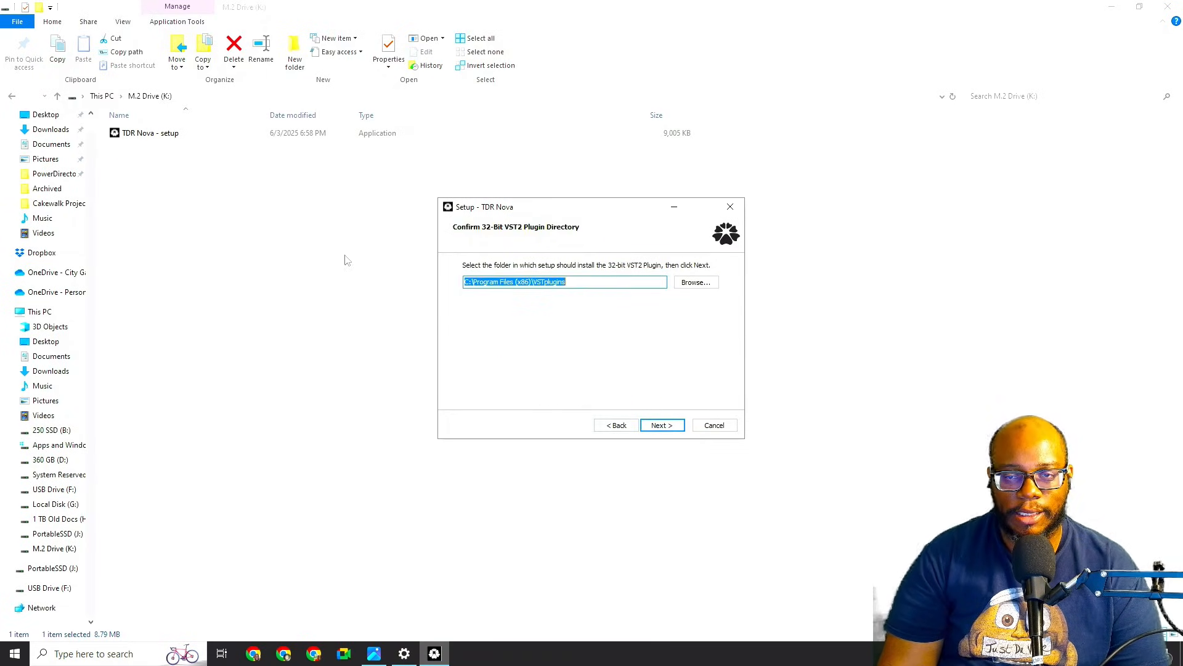
pyautogui.click(671, 427)
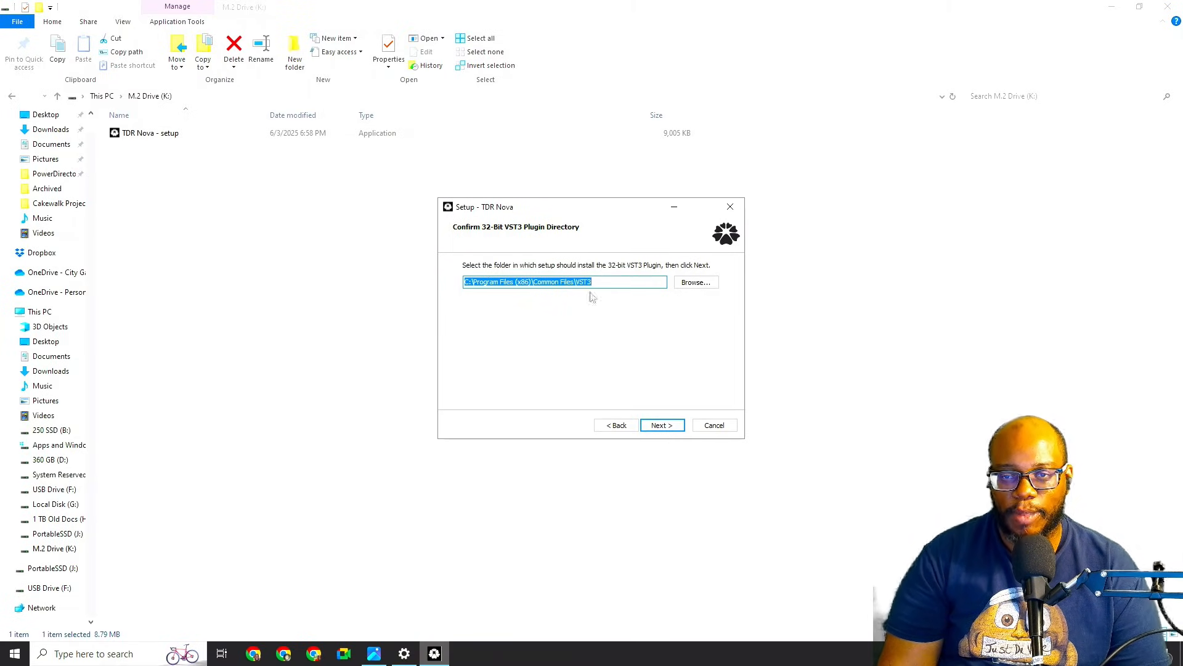
pyautogui.click(674, 425)
pyautogui.click(668, 428)
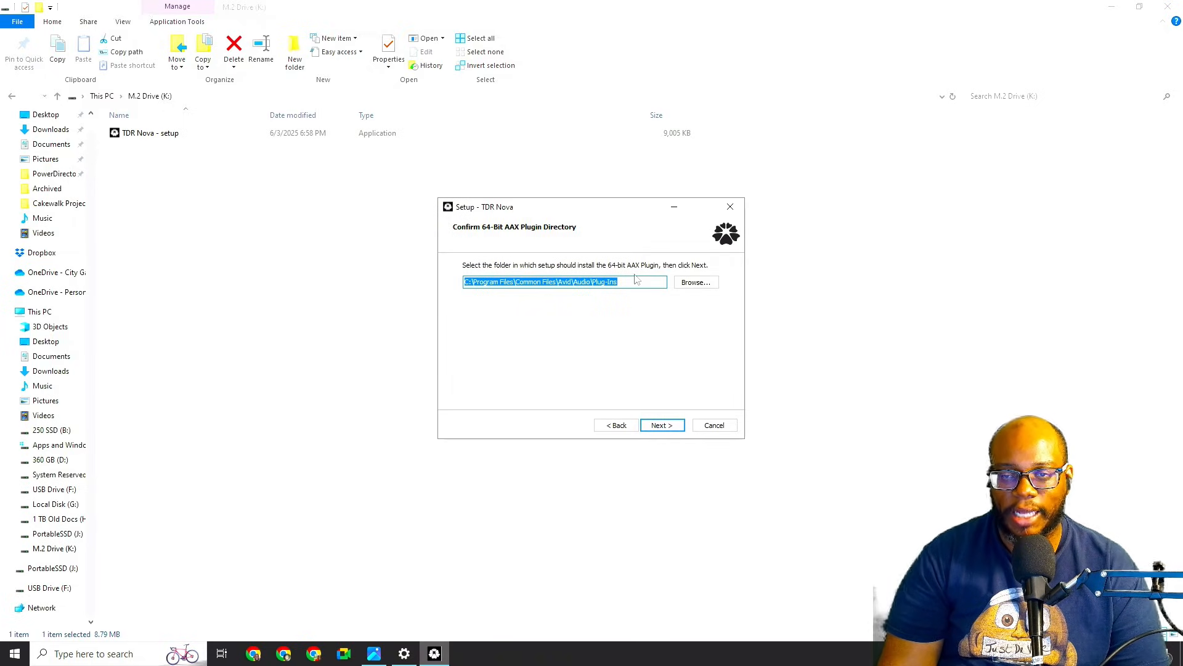
pyautogui.click(660, 427)
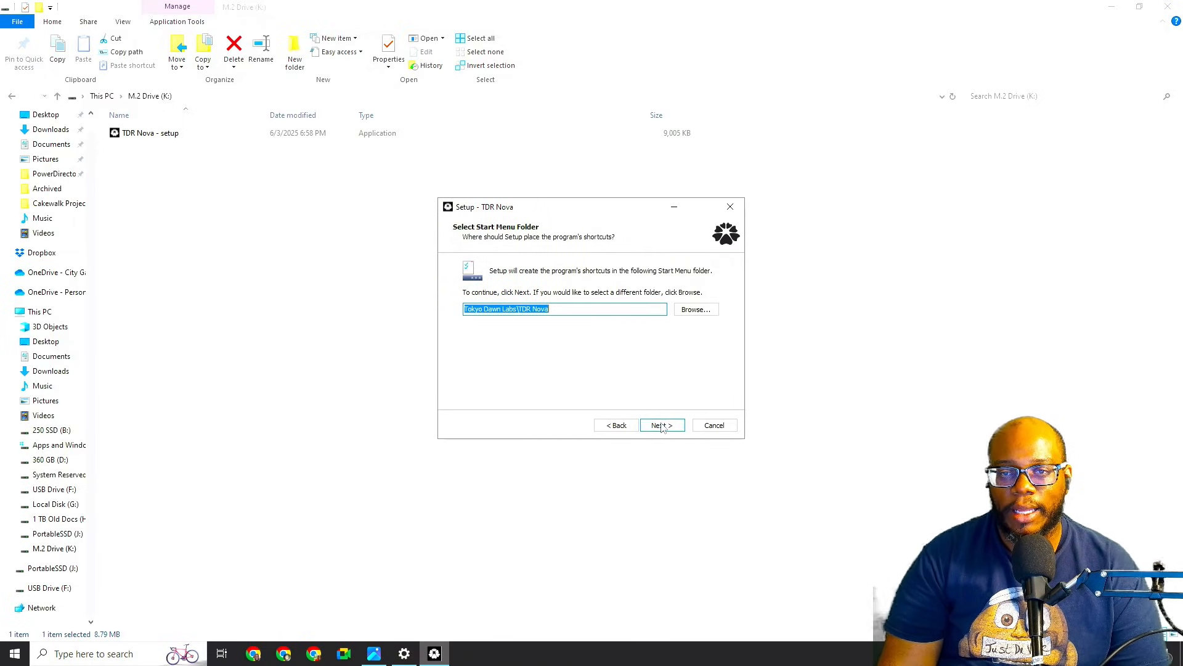
# Step: Install TDR Nova with the default Start Menu folder, finish the setup wizard and close the remaining windows
pyautogui.click(662, 427)
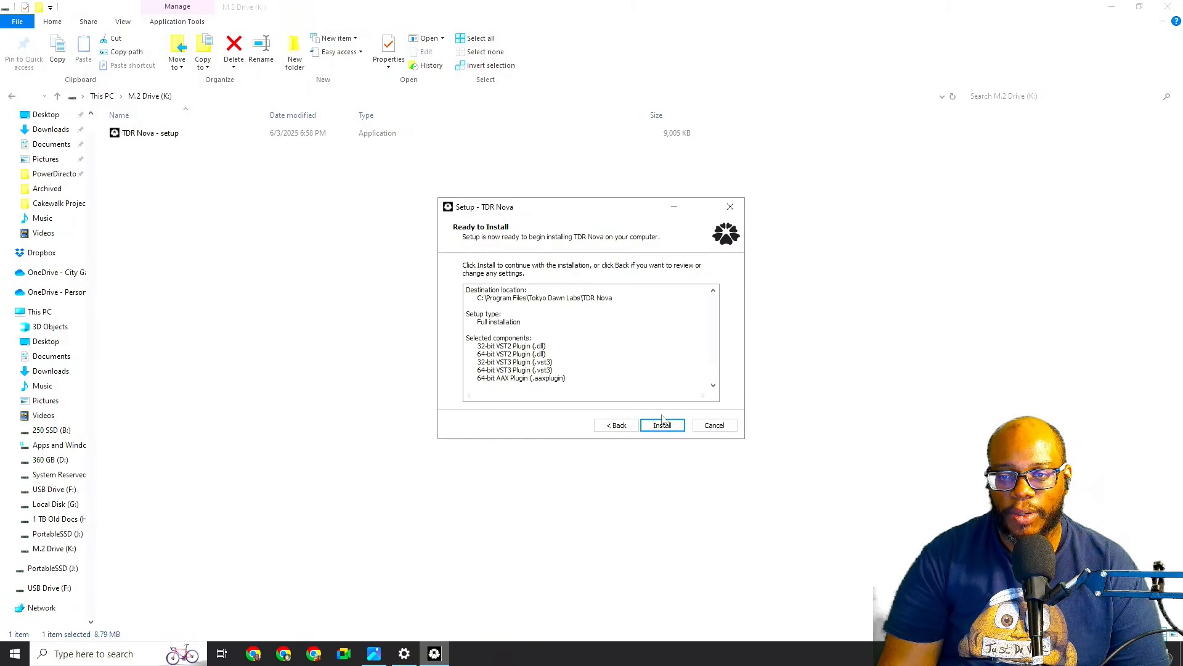
pyautogui.click(663, 427)
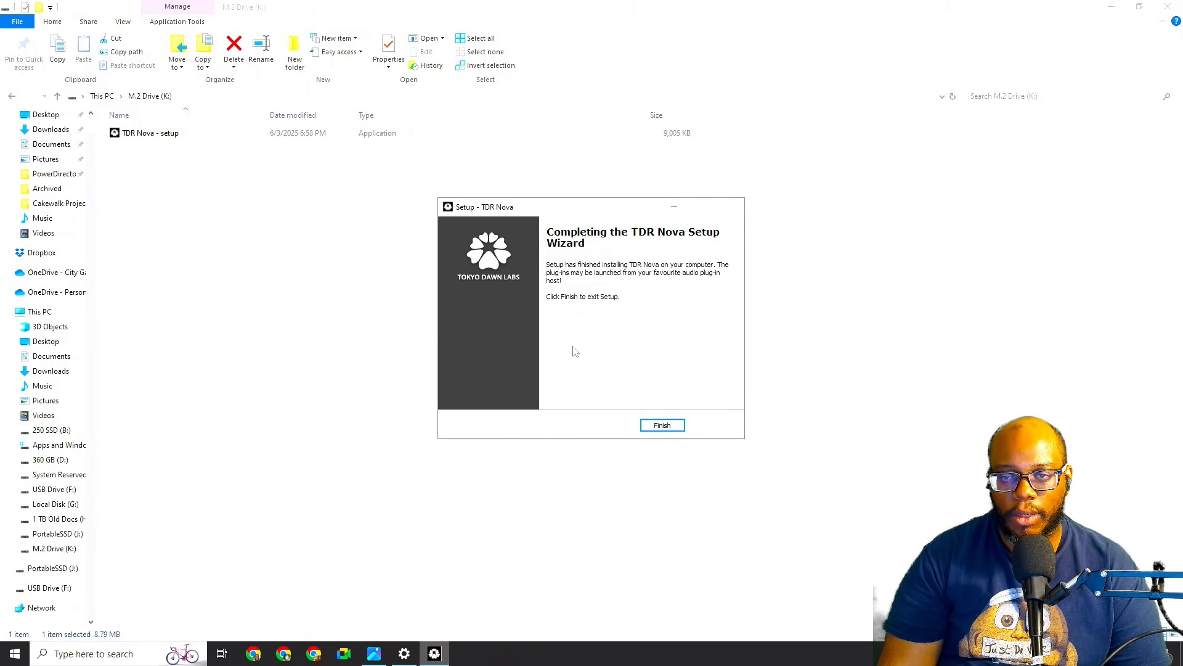
pyautogui.click(663, 425)
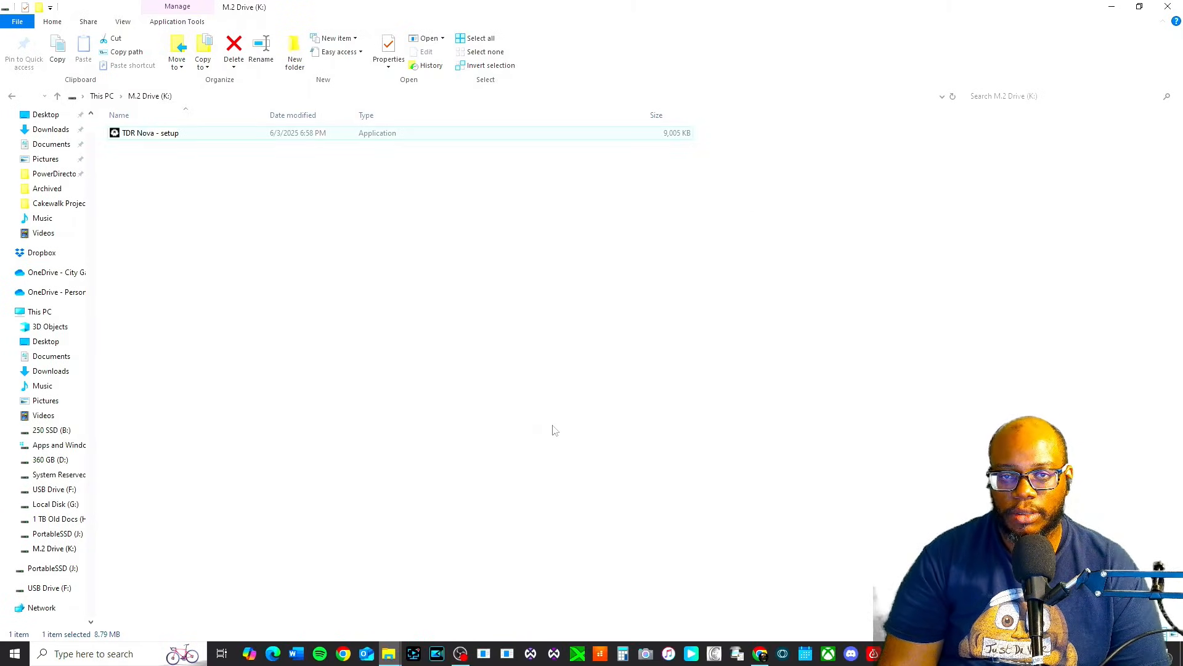
pyautogui.click(1167, 6)
pyautogui.click(1168, 8)
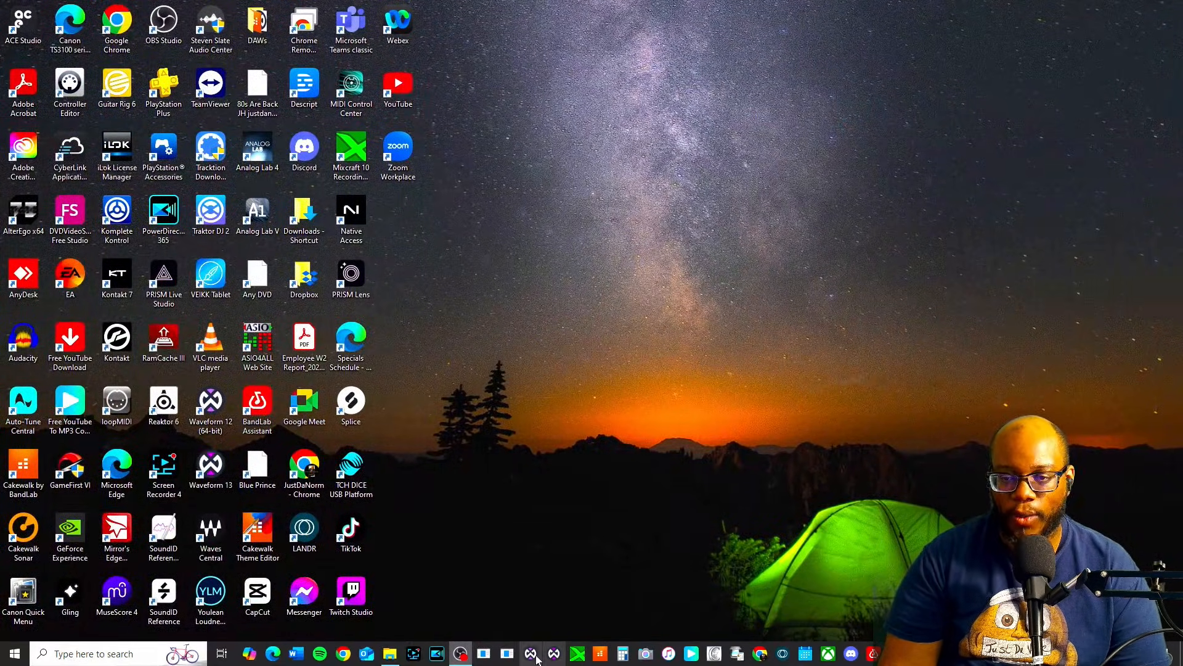
# Step: Examine the screenshot of the viewer comment about sidechaining vocals to a piano bus and the video it refers to
pyautogui.click(612, 652)
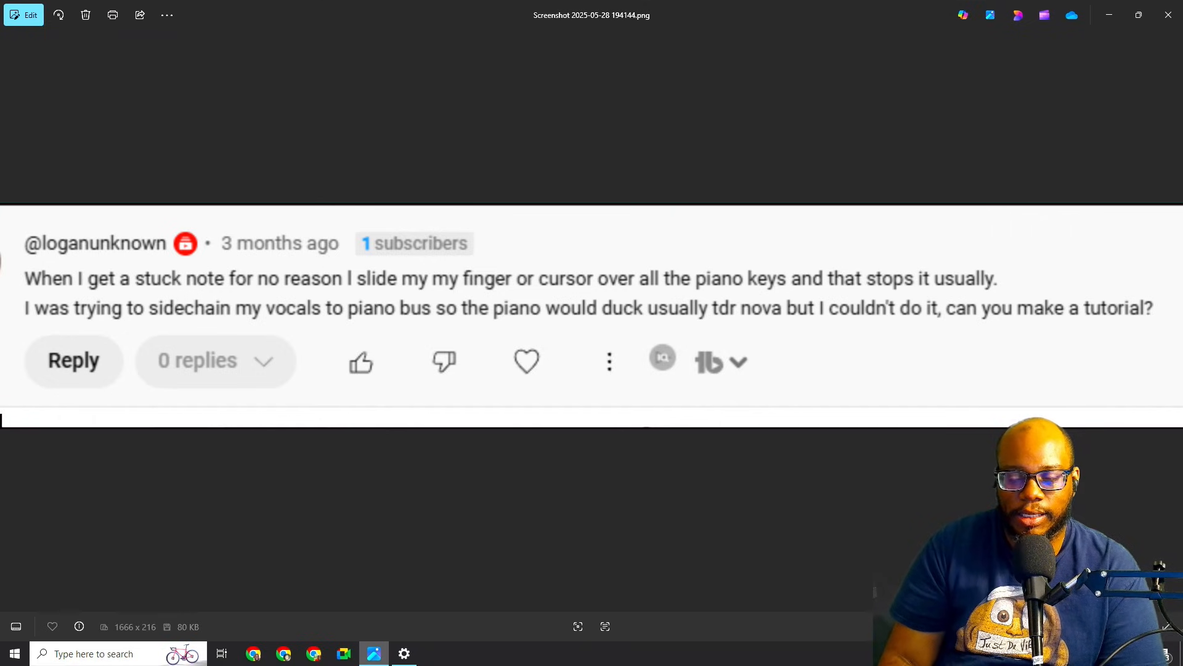
pyautogui.scroll(-2, 1091, 298)
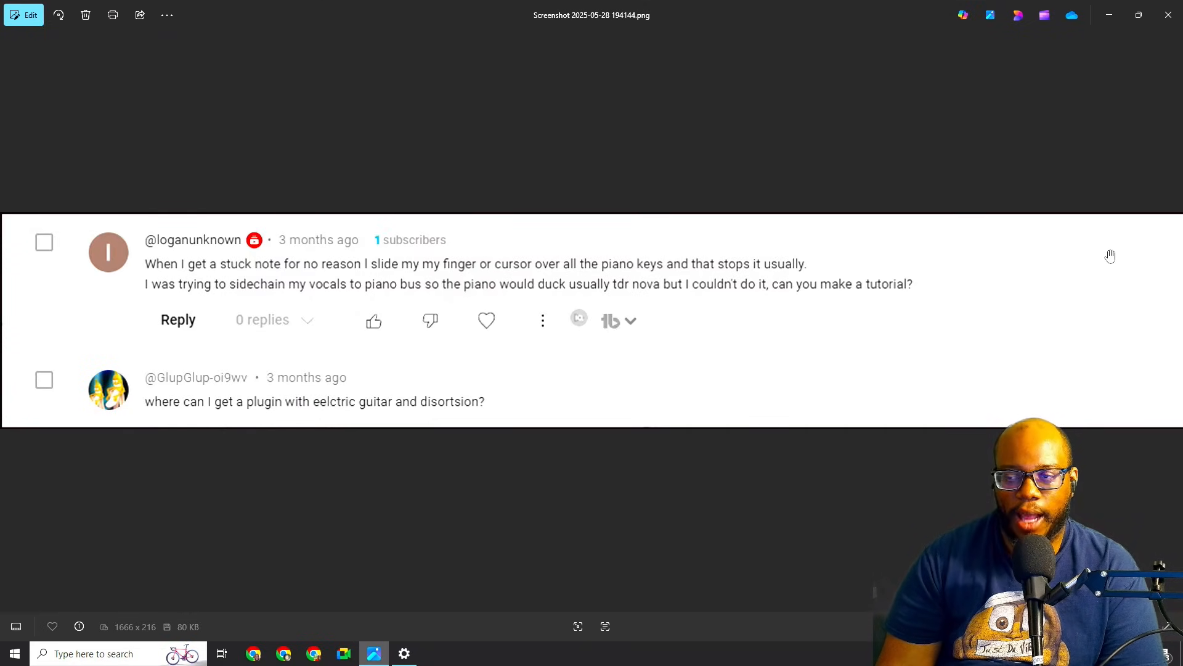
pyautogui.moveTo(958, 262); pyautogui.dragTo(456, 271)
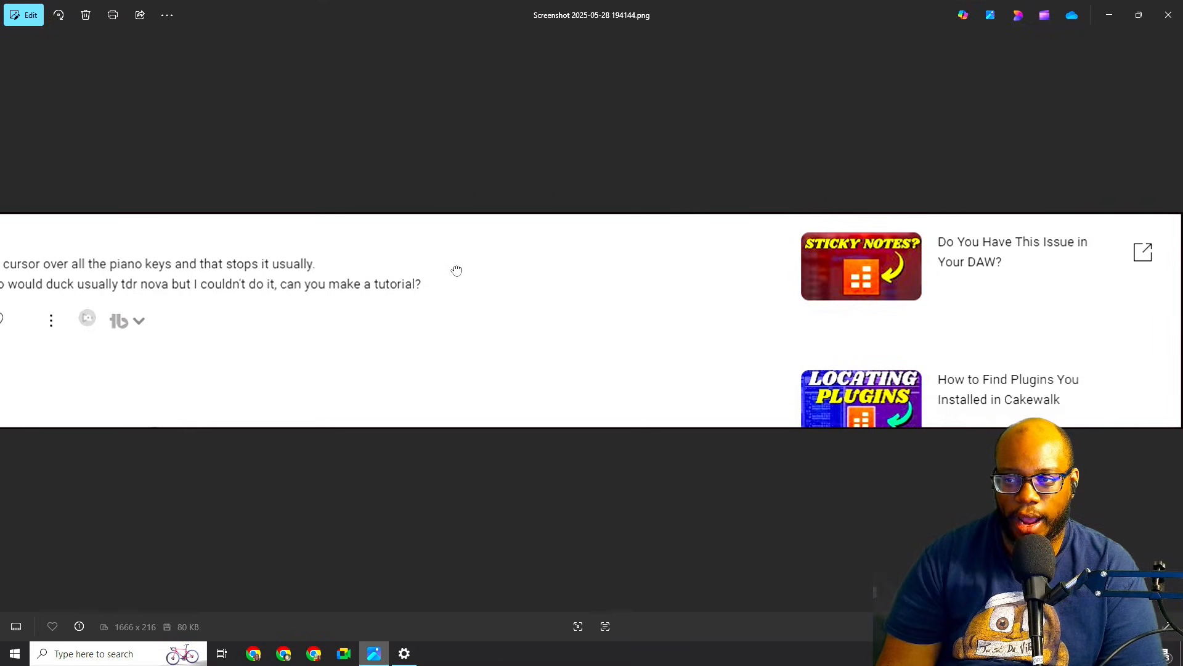
# Step: Read the beginning of the viewer comment in the zoomed-in screenshot
pyautogui.moveTo(455, 273); pyautogui.dragTo(947, 273)
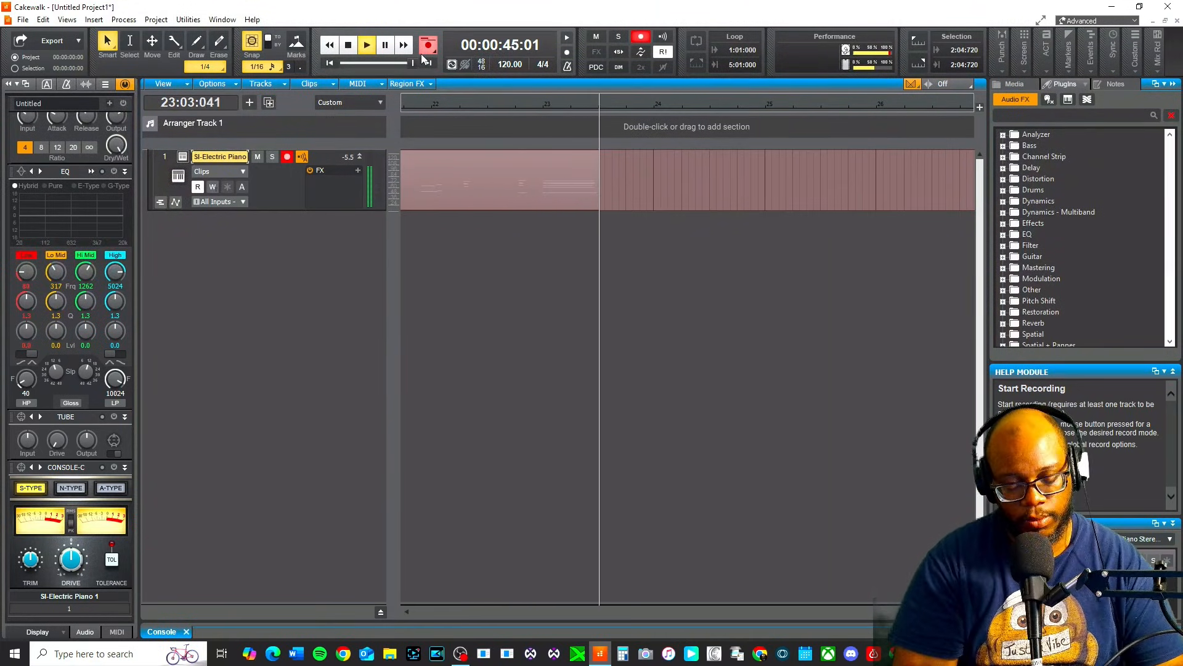
# Step: Switch to Cakewalk, stop the piano recording and save the project as tdr nova in the Cakewalk Projects folder
pyautogui.press('space')
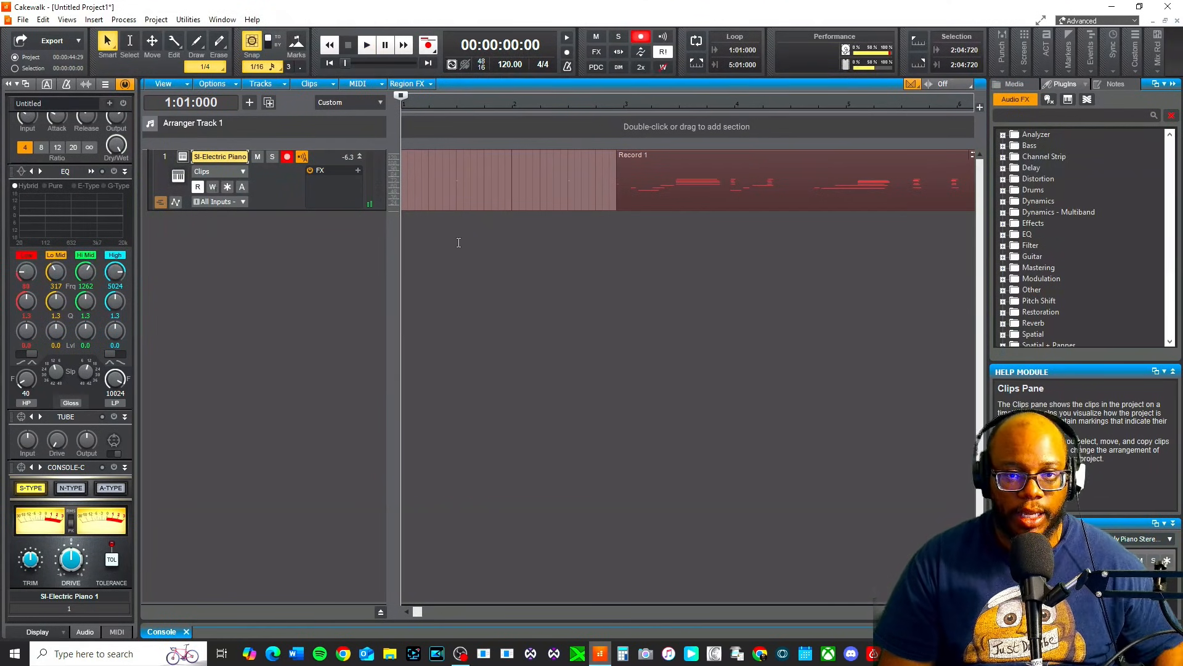
pyautogui.hotkey('ctrl', 's')
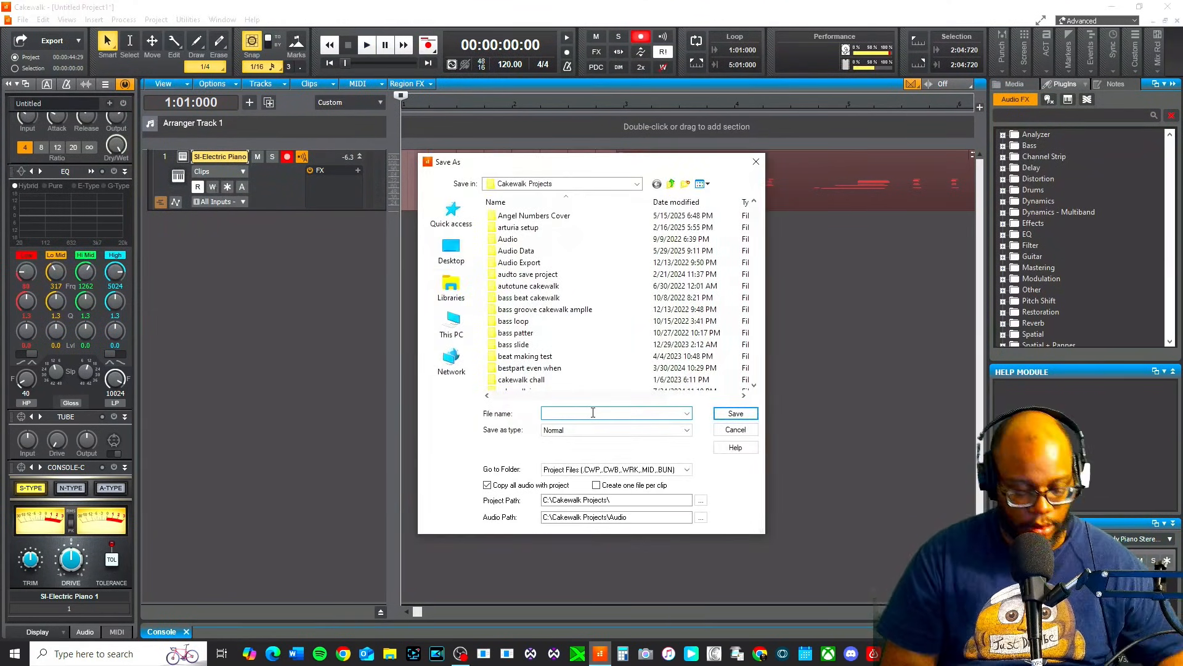
pyautogui.write('tdr nova')
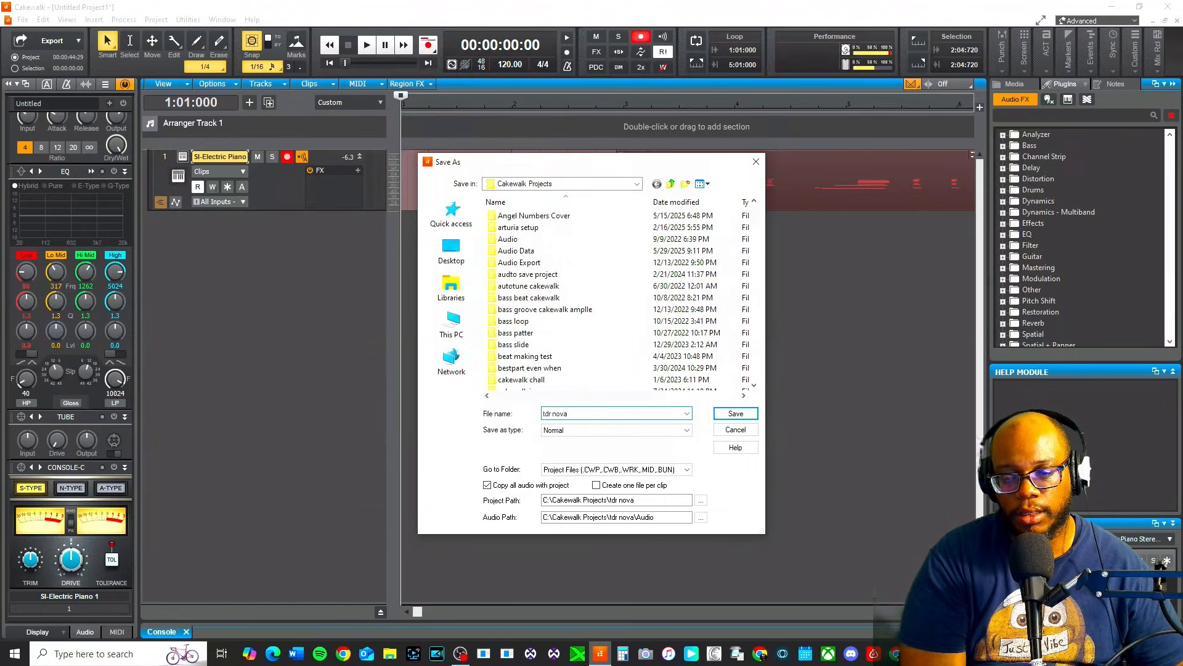
pyautogui.press('Return')
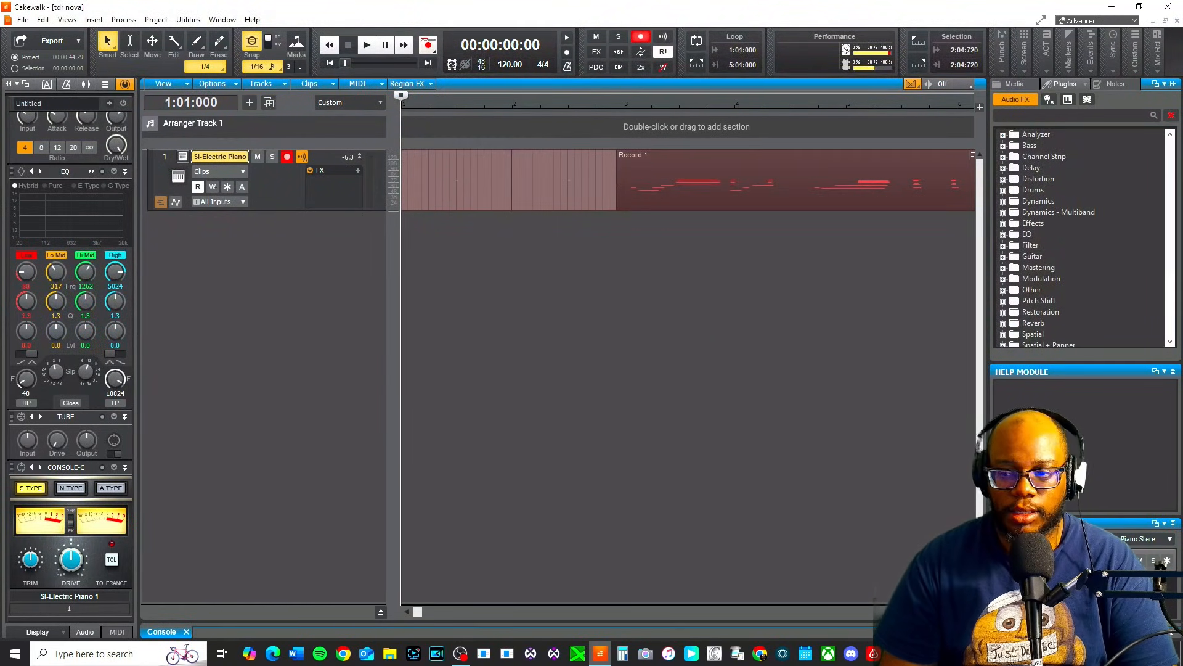
# Step: Insert a new audio track below the SI-Electric Piano track
pyautogui.click(916, 611)
pyautogui.click(917, 611)
pyautogui.click(916, 611)
pyautogui.click(917, 611)
pyautogui.click(916, 611)
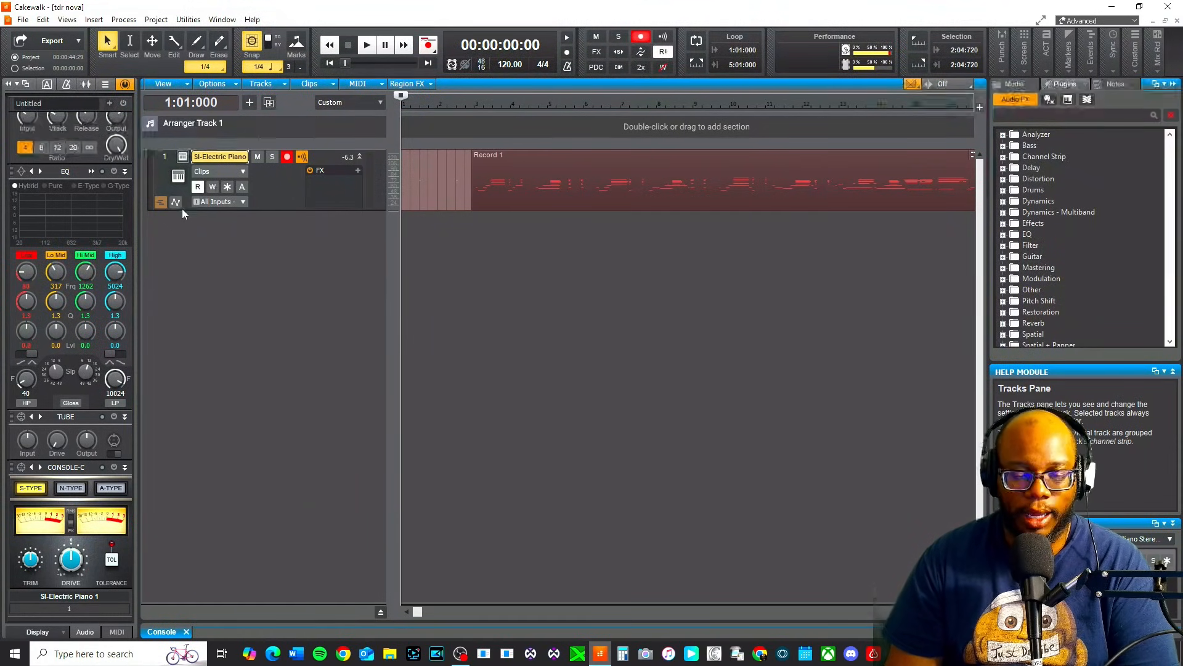
pyautogui.rightClick(185, 231)
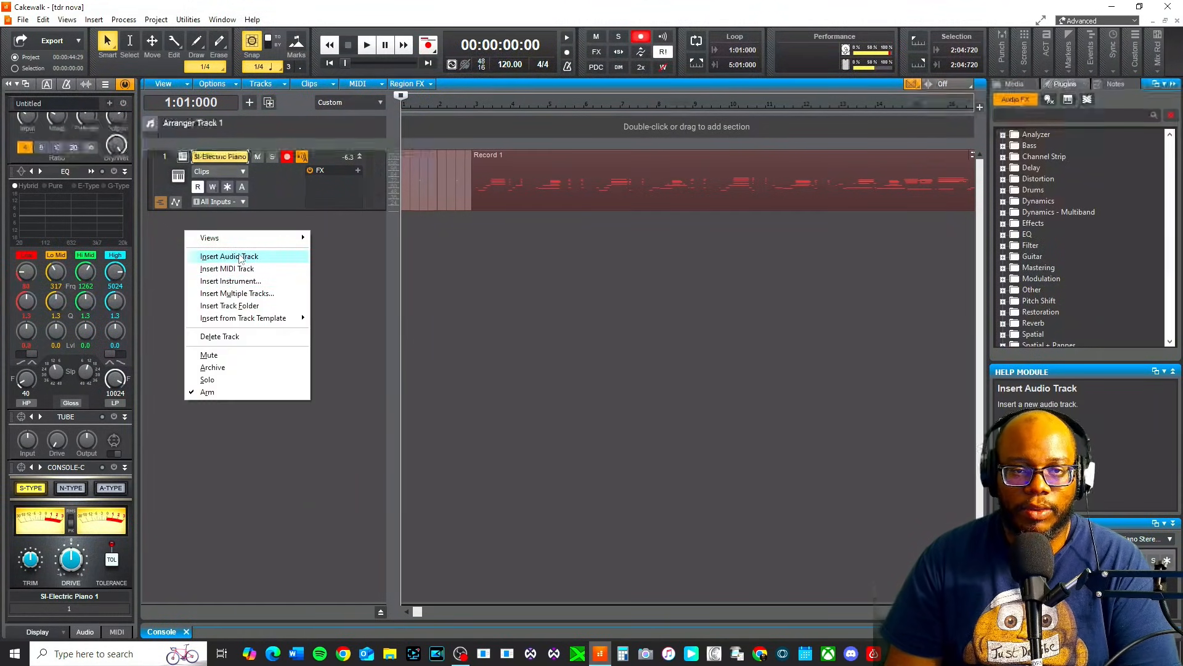
pyautogui.click(239, 256)
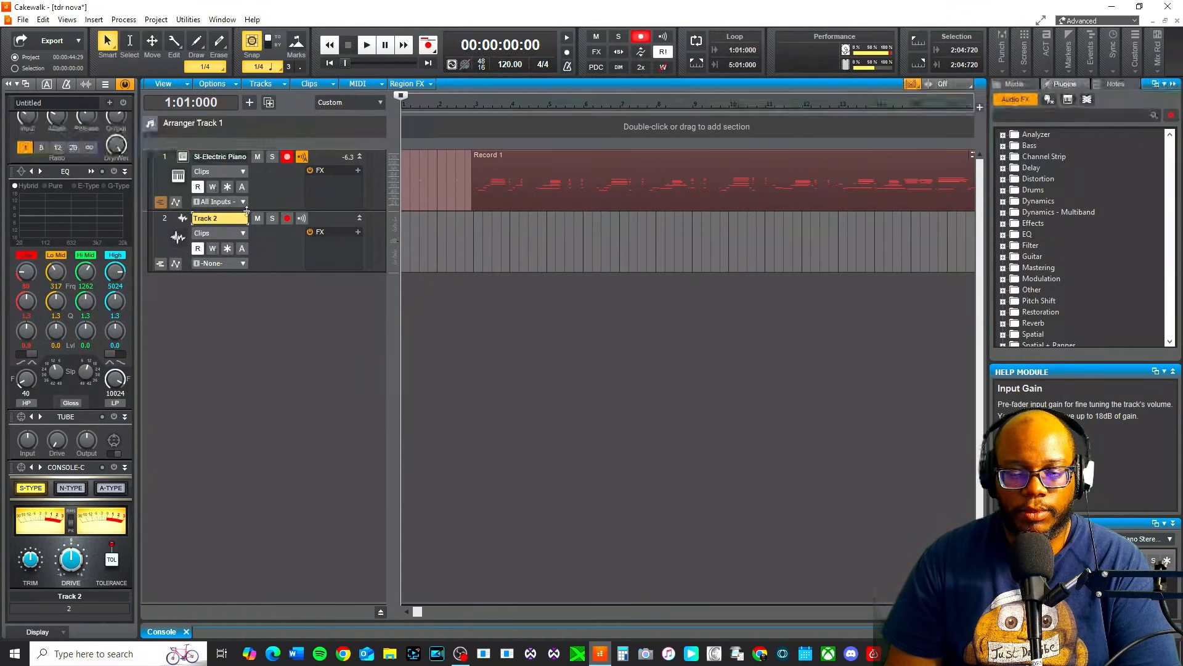
# Step: Disarm the SI-Electric Piano track and arm Track 2 for recording with In 1 of the ZOOM L-8 ASIO driver as input
pyautogui.click(287, 158)
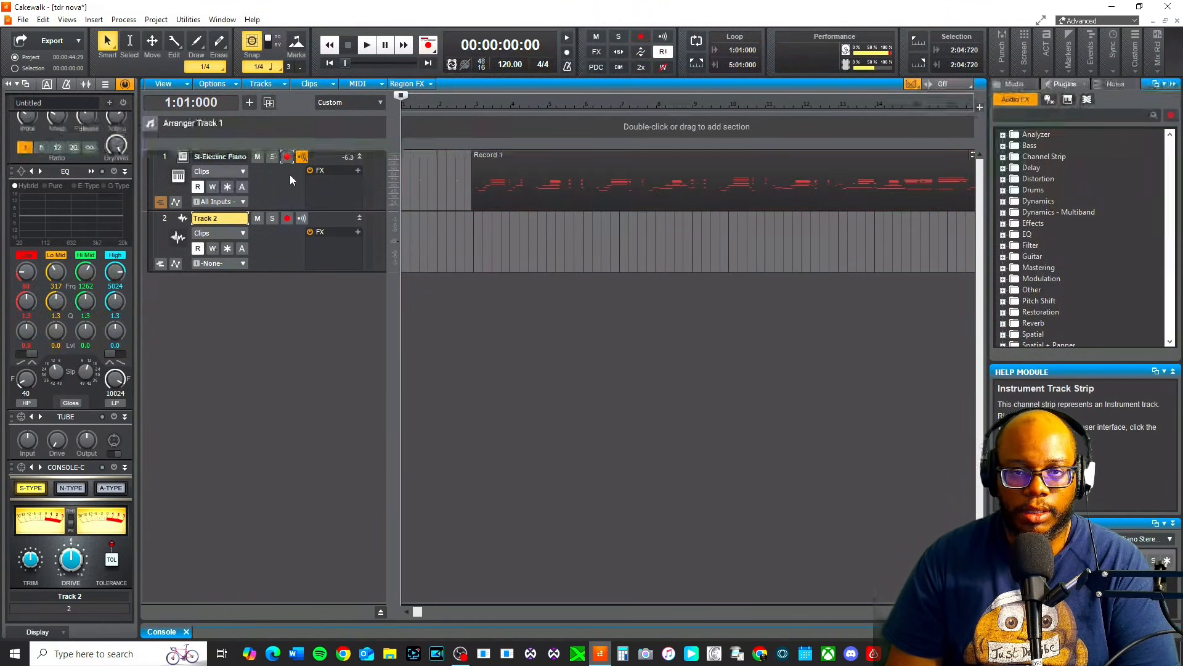
pyautogui.click(287, 218)
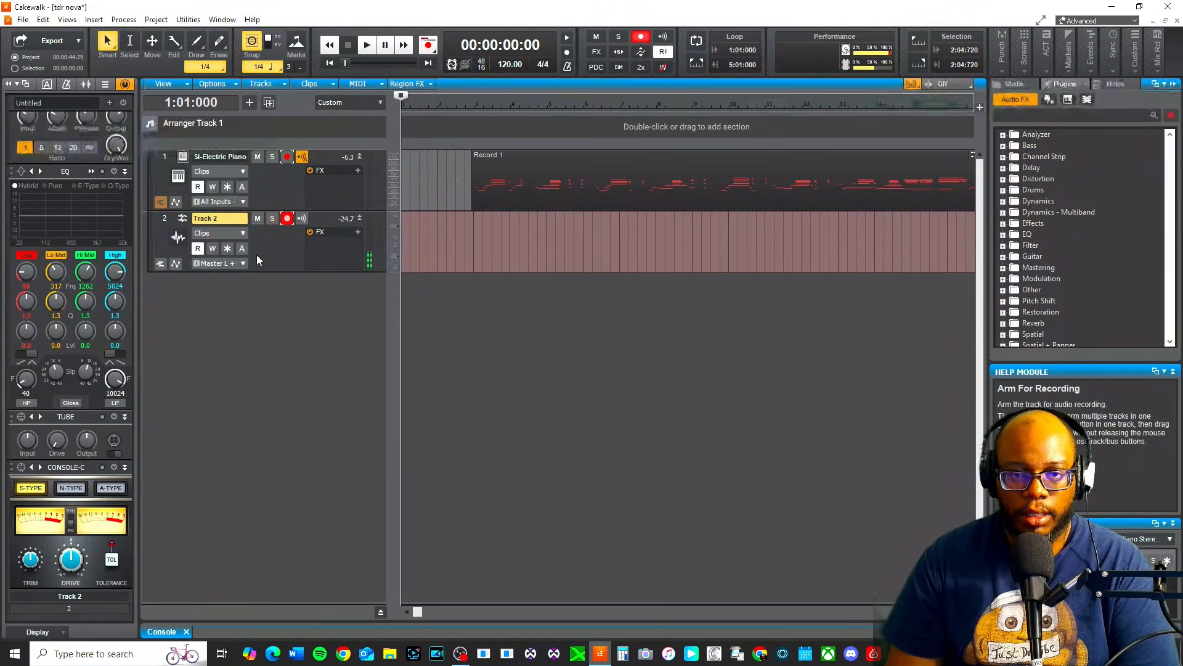
pyautogui.click(239, 263)
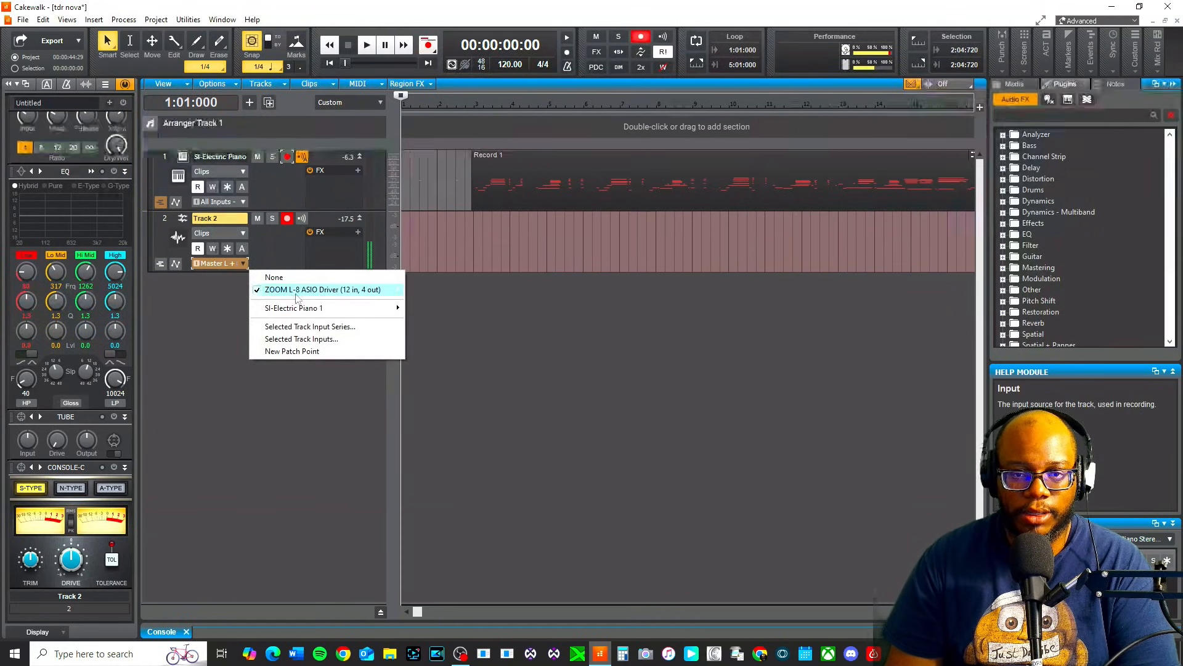
pyautogui.moveTo(382, 290)
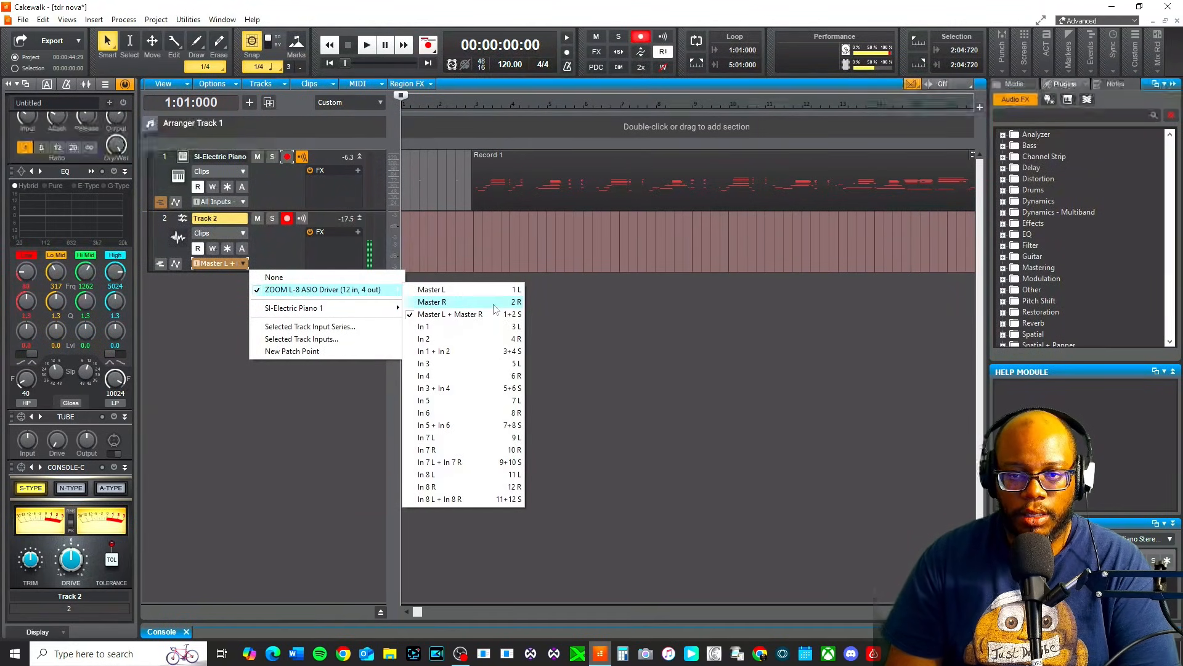
pyautogui.click(467, 327)
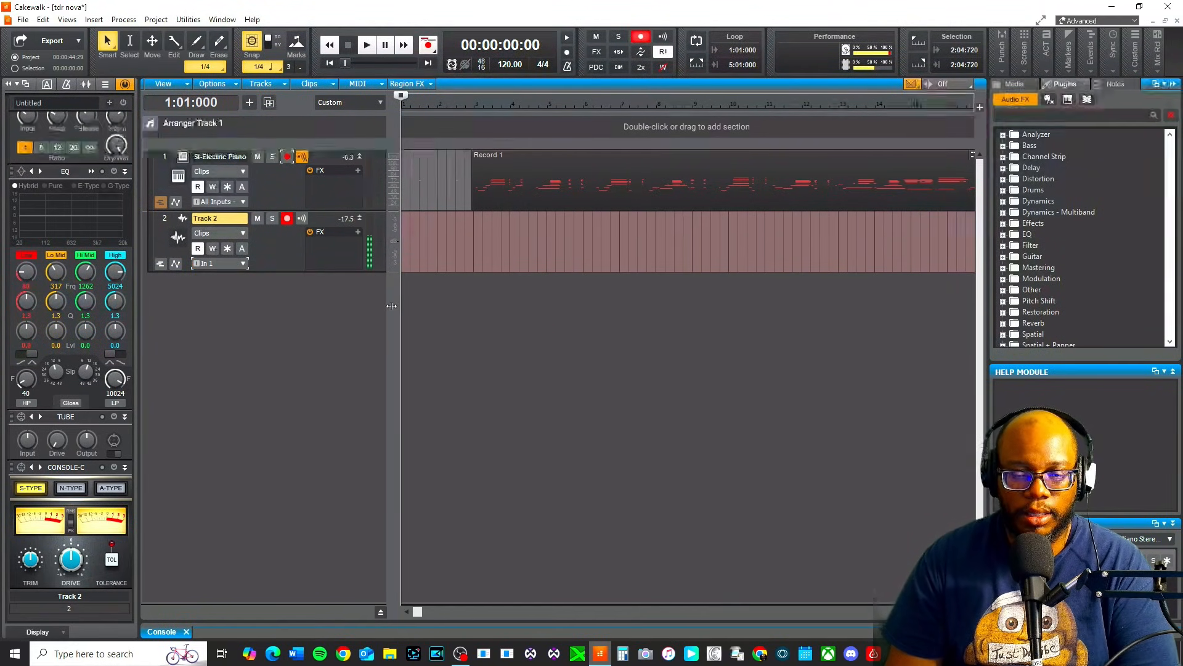
# Step: Check the audio playback, driver and ZOOM L-8 buffer settings in the preferences, leaving them without changing anything
pyautogui.click(52, 20)
pyautogui.click(68, 222)
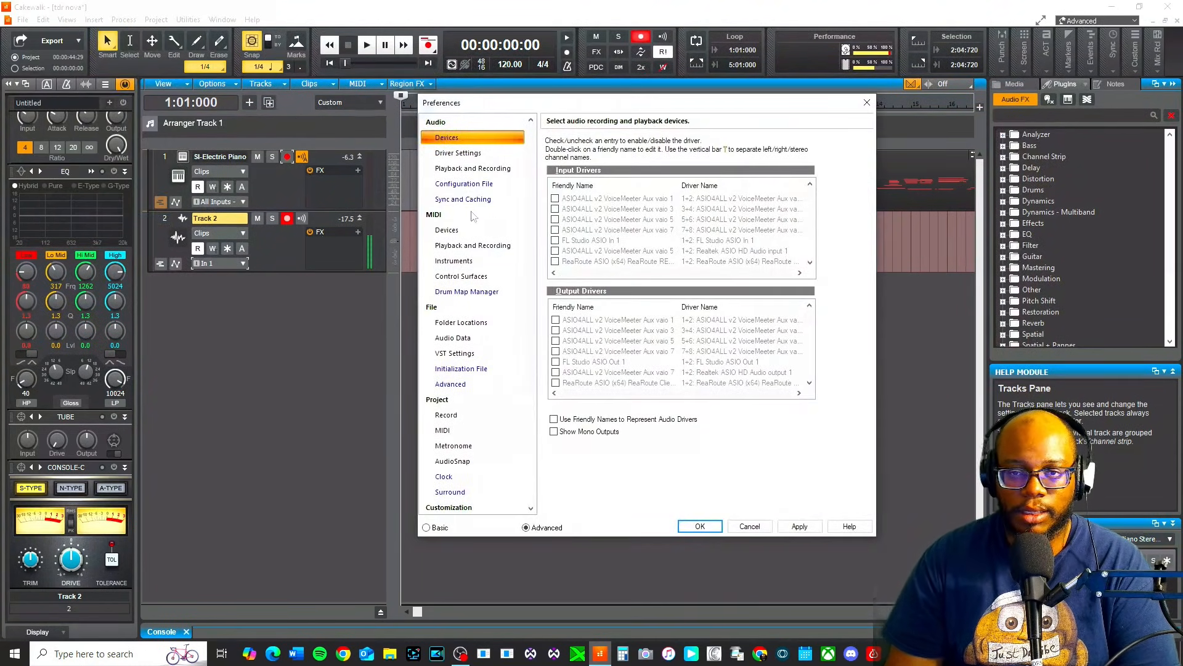
pyautogui.click(468, 169)
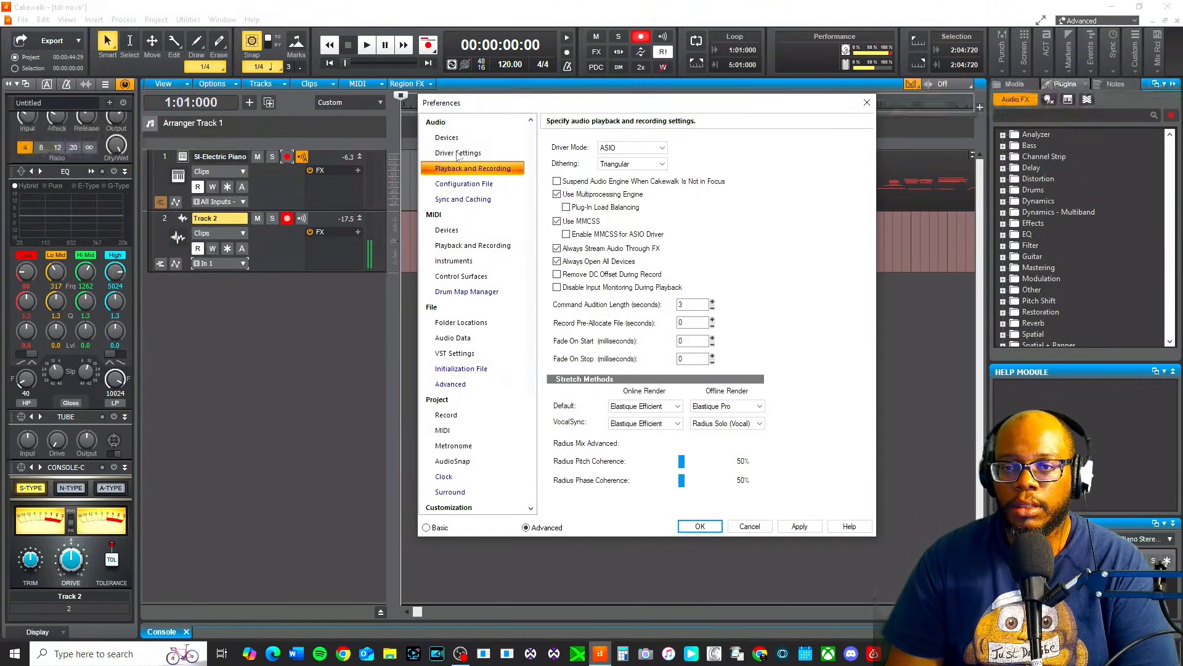
pyautogui.click(458, 154)
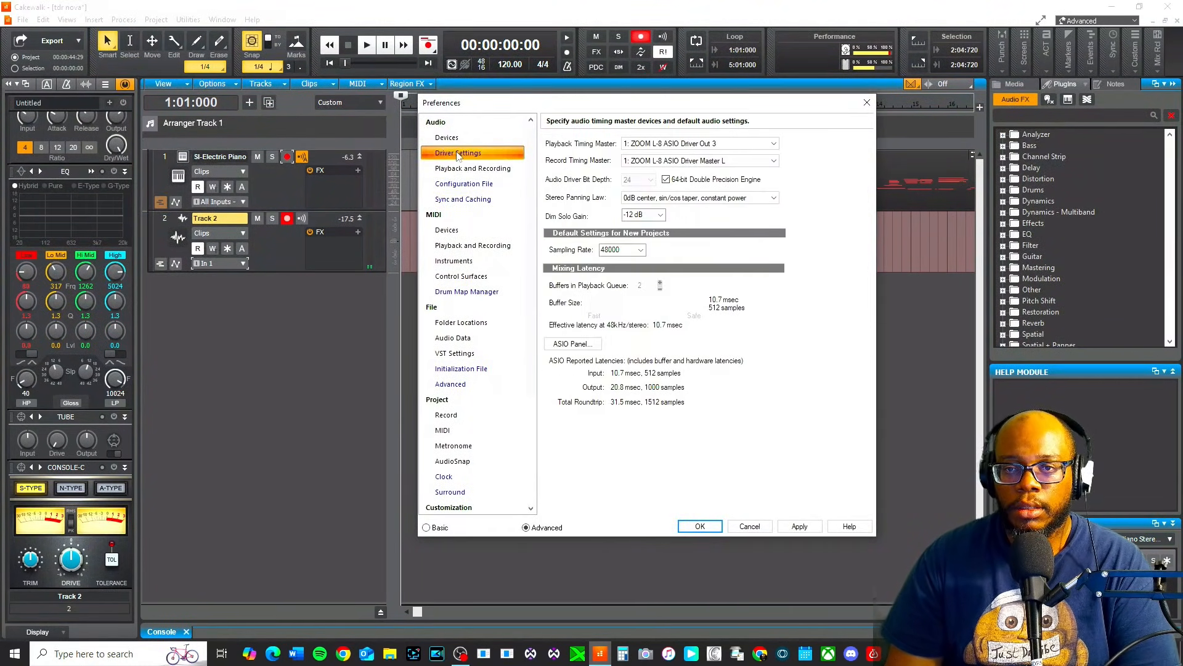
pyautogui.click(575, 348)
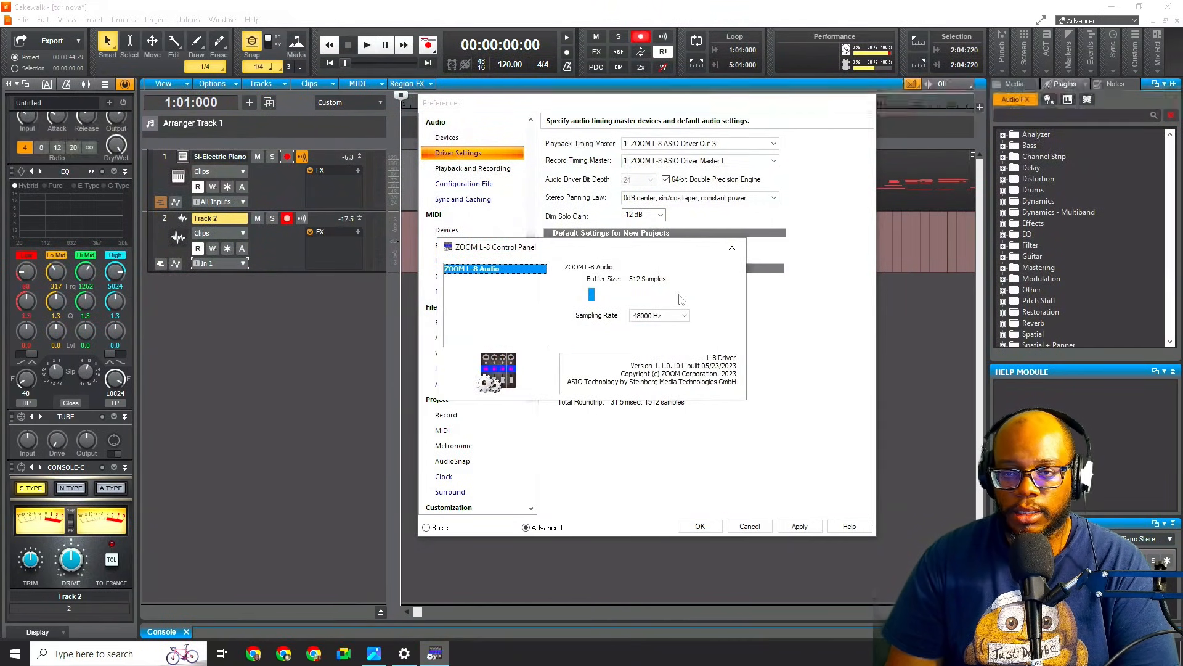
pyautogui.click(732, 246)
pyautogui.click(760, 525)
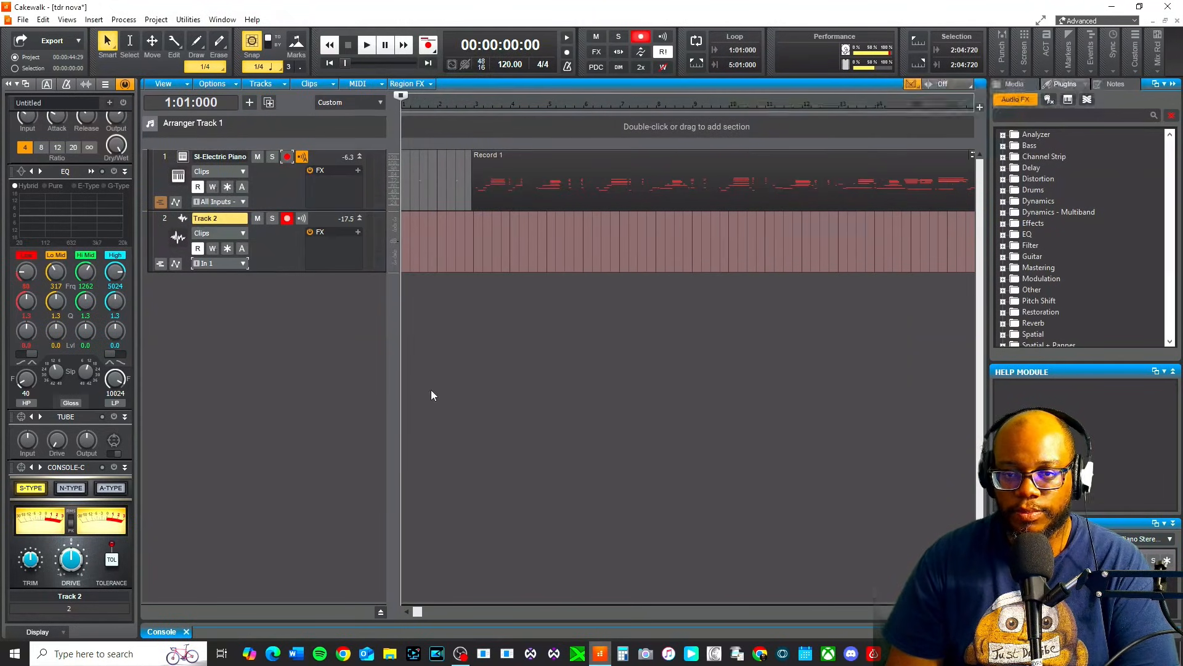
# Step: Preview the piano part and record a vocal take on Track 2 starting at 2:04:000
pyautogui.press('space')
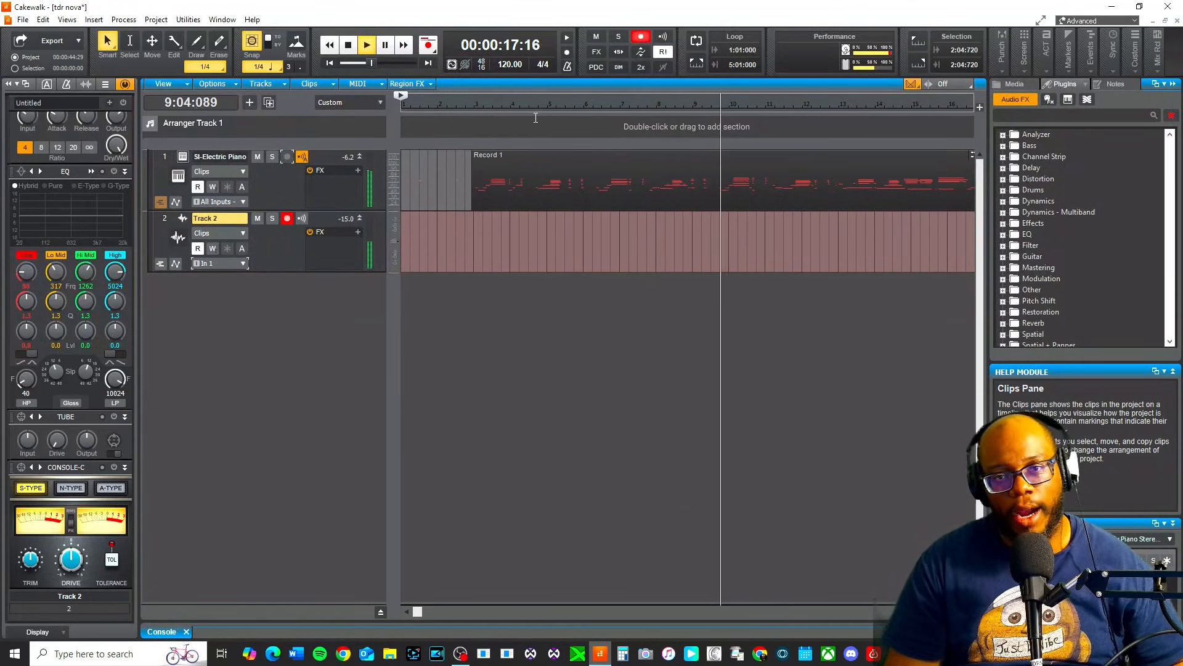
pyautogui.press('space')
pyautogui.click(511, 106)
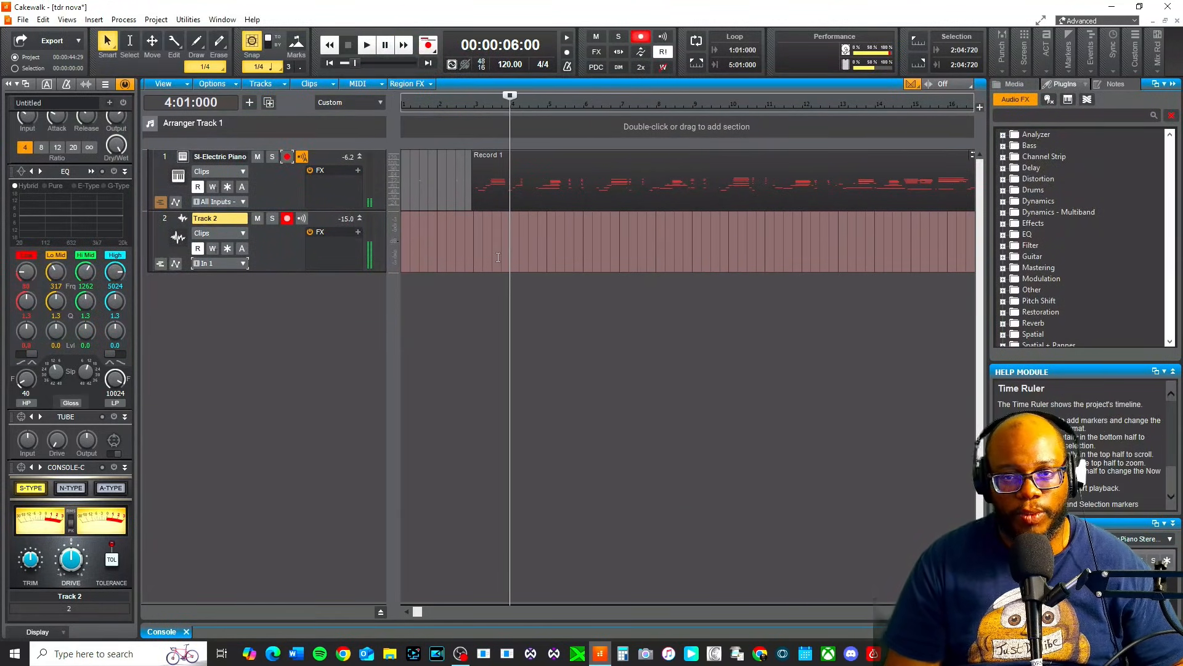
pyautogui.click(466, 101)
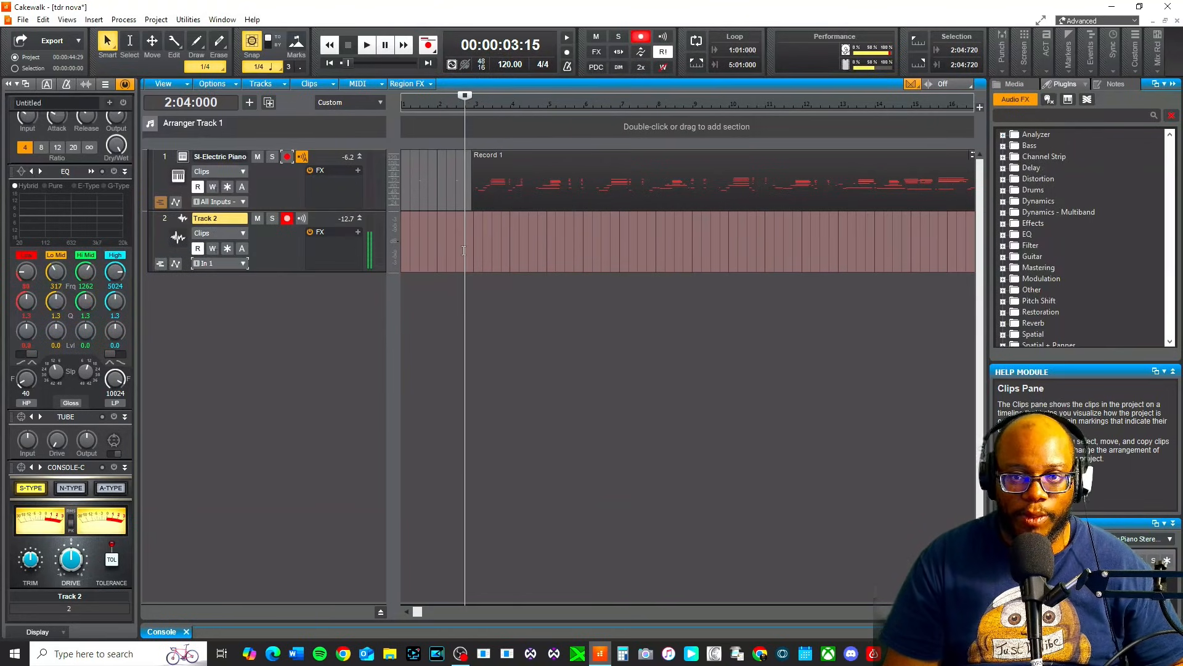
pyautogui.press('space')
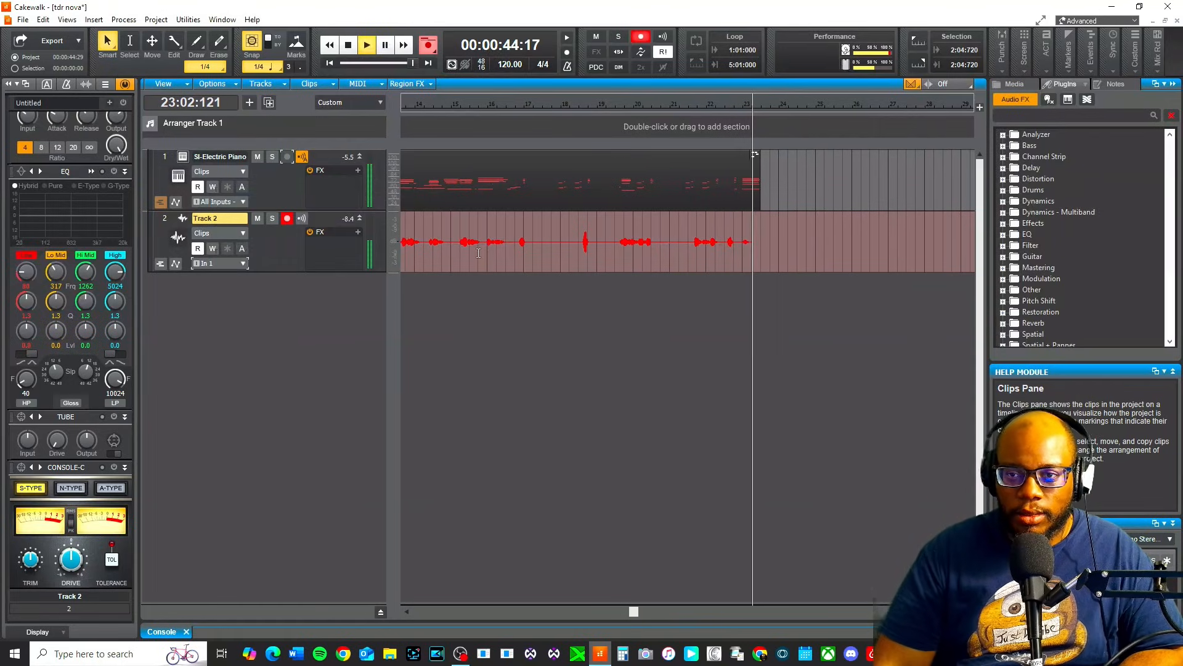
pyautogui.press('space')
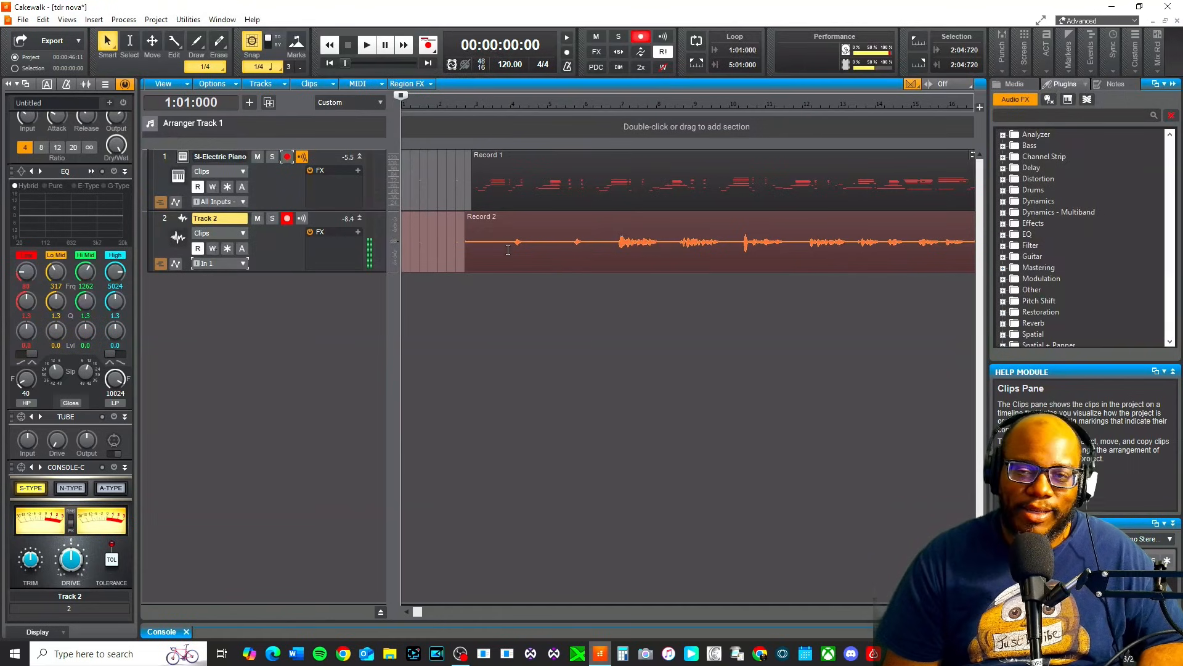
# Step: Play back the recorded piano and vocal together from 3:04:000
pyautogui.click(504, 391)
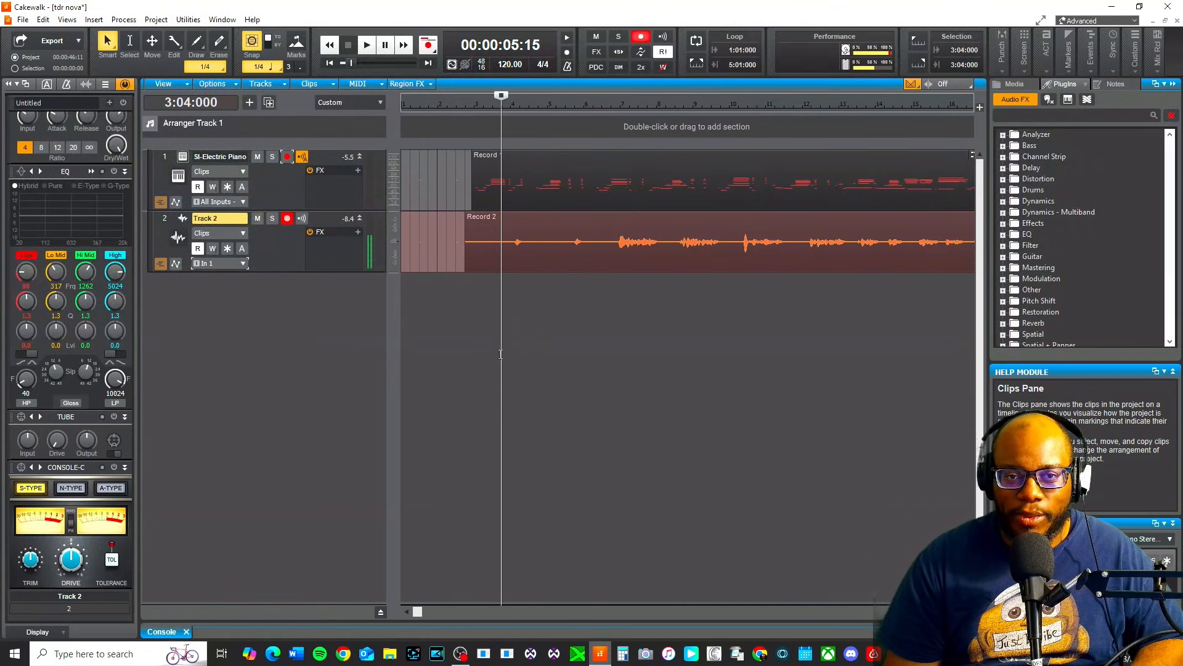
pyautogui.press('space')
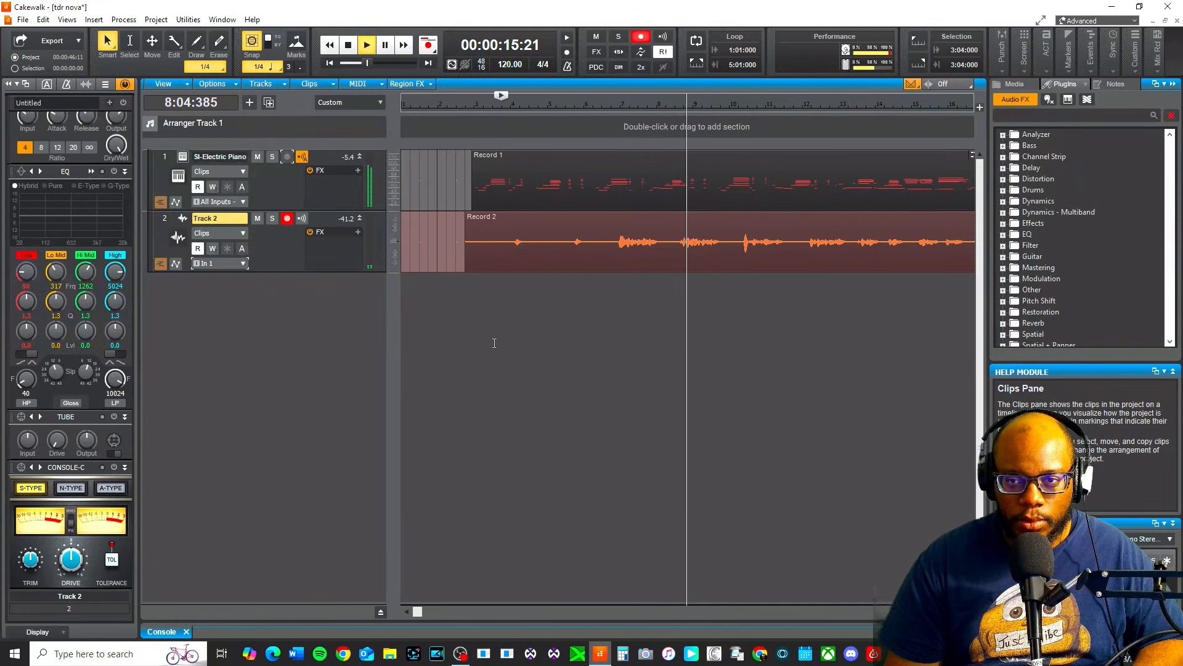
pyautogui.press('space')
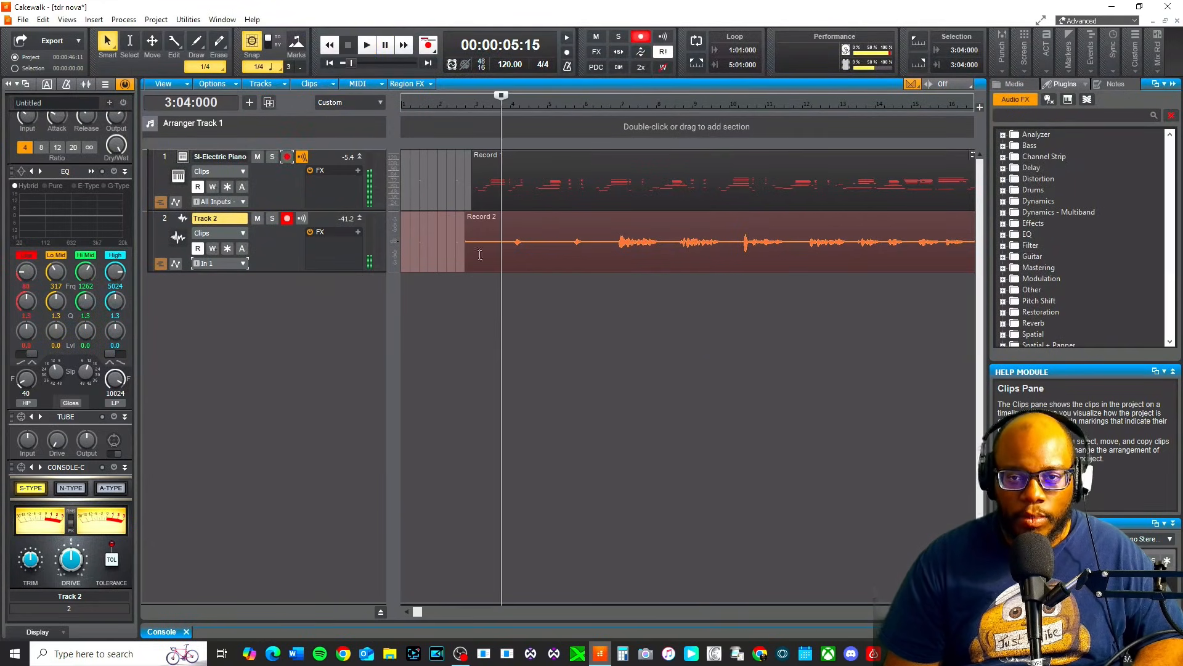
# Step: Raise the clip gain of the vocal recording on Track 2
pyautogui.click(522, 231)
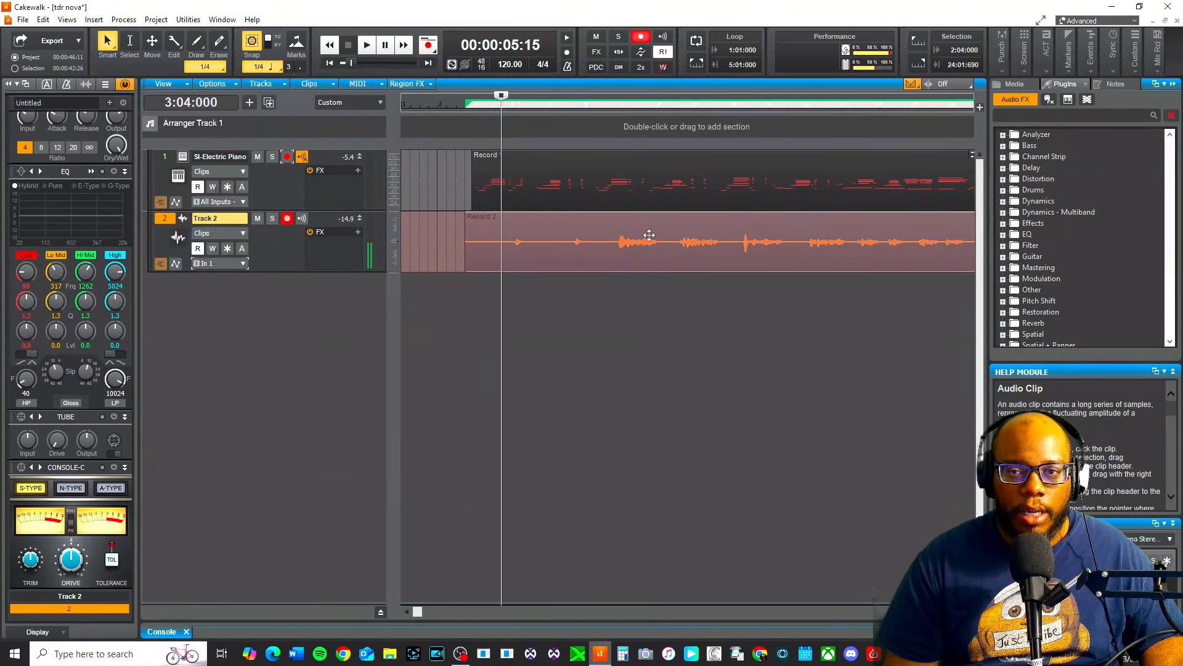
pyautogui.moveTo(604, 247); pyautogui.dragTo(605, 214)
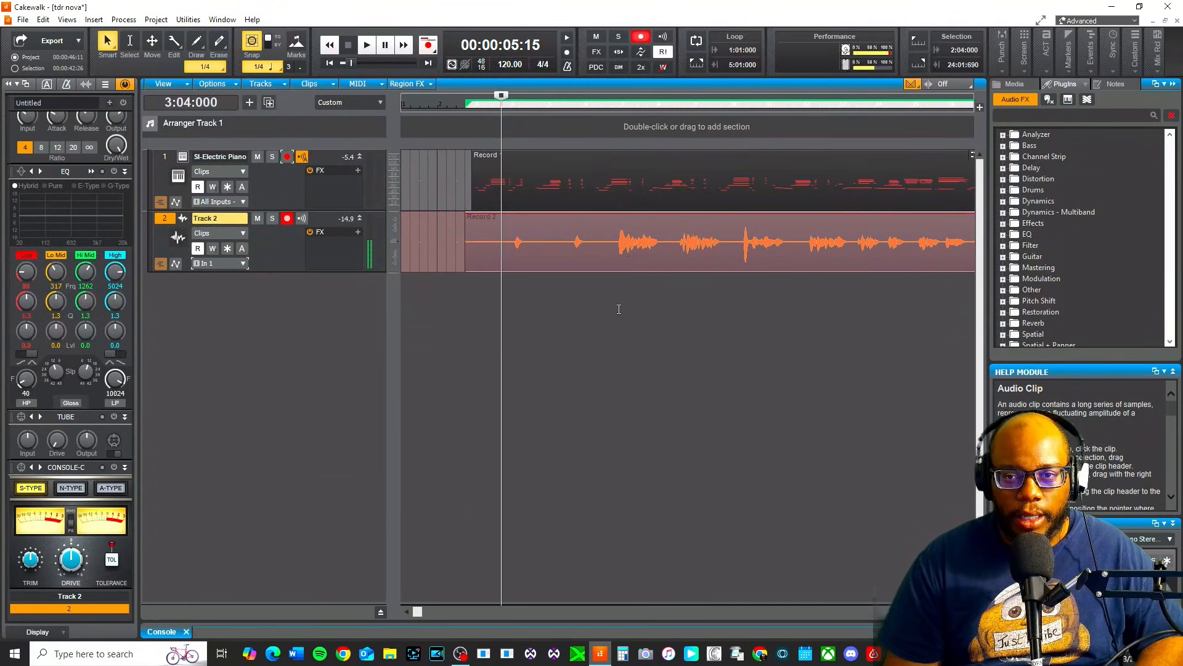
# Step: Disarm Track 2 and play back both tracks from 6:03:000
pyautogui.click(601, 308)
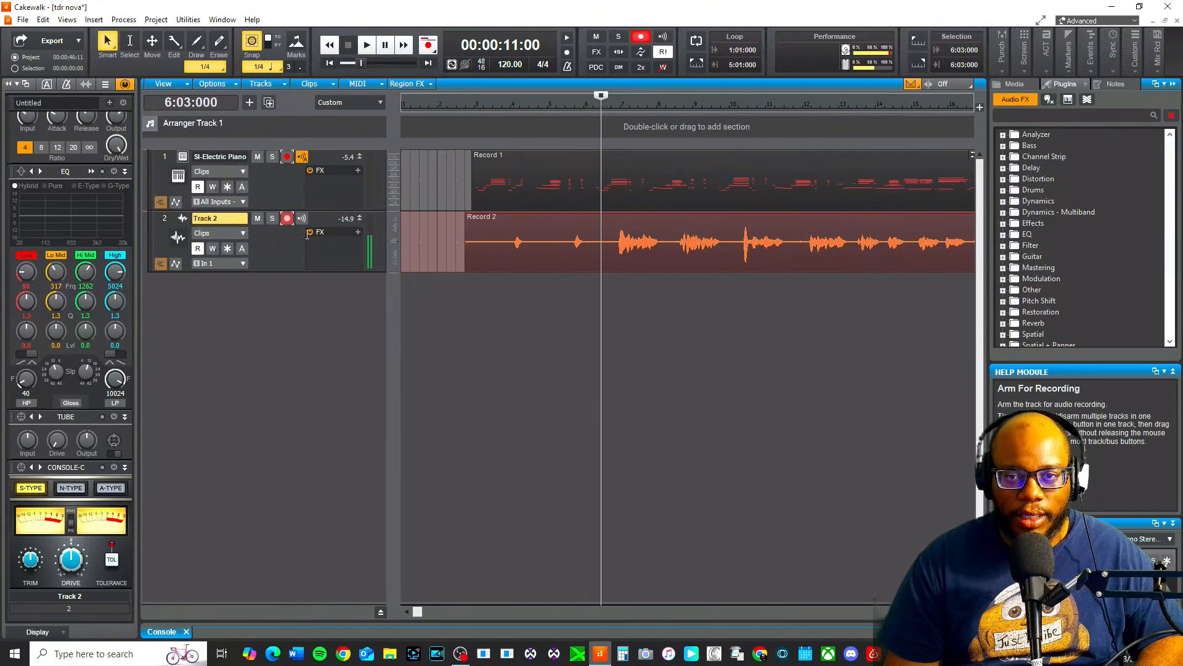
pyautogui.click(287, 218)
pyautogui.press('space')
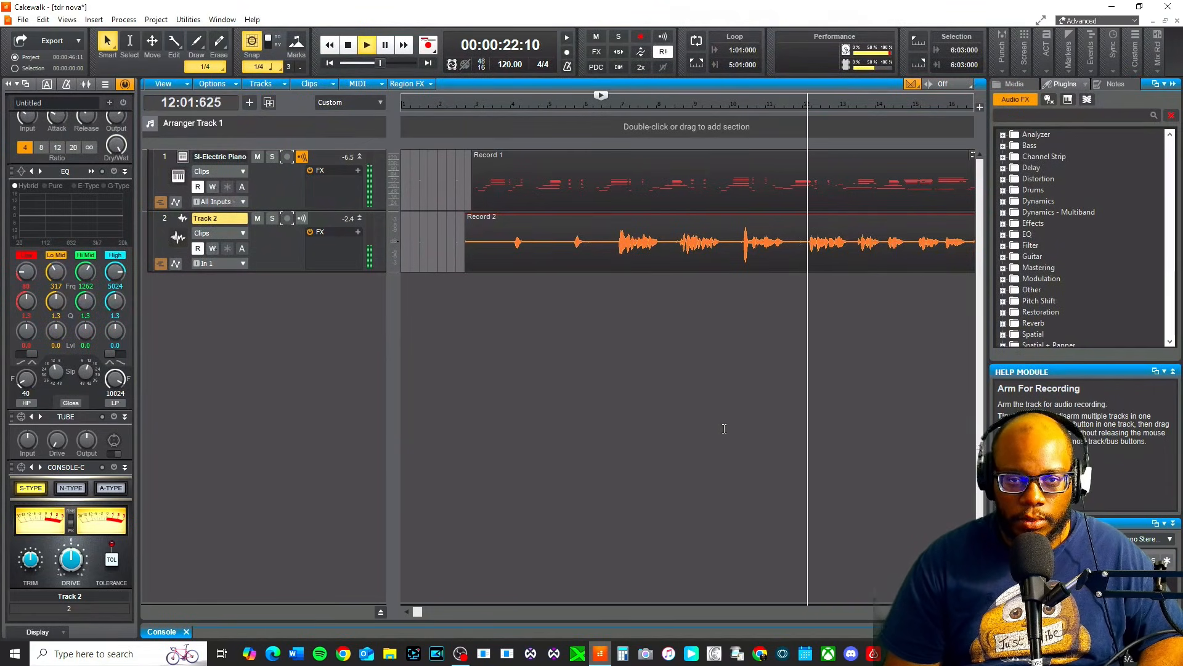
pyautogui.press('space')
# Step: Hide the ProChannel modules, collapse the browser pane, and select the piano and vocal tracks in turn
pyautogui.click(126, 85)
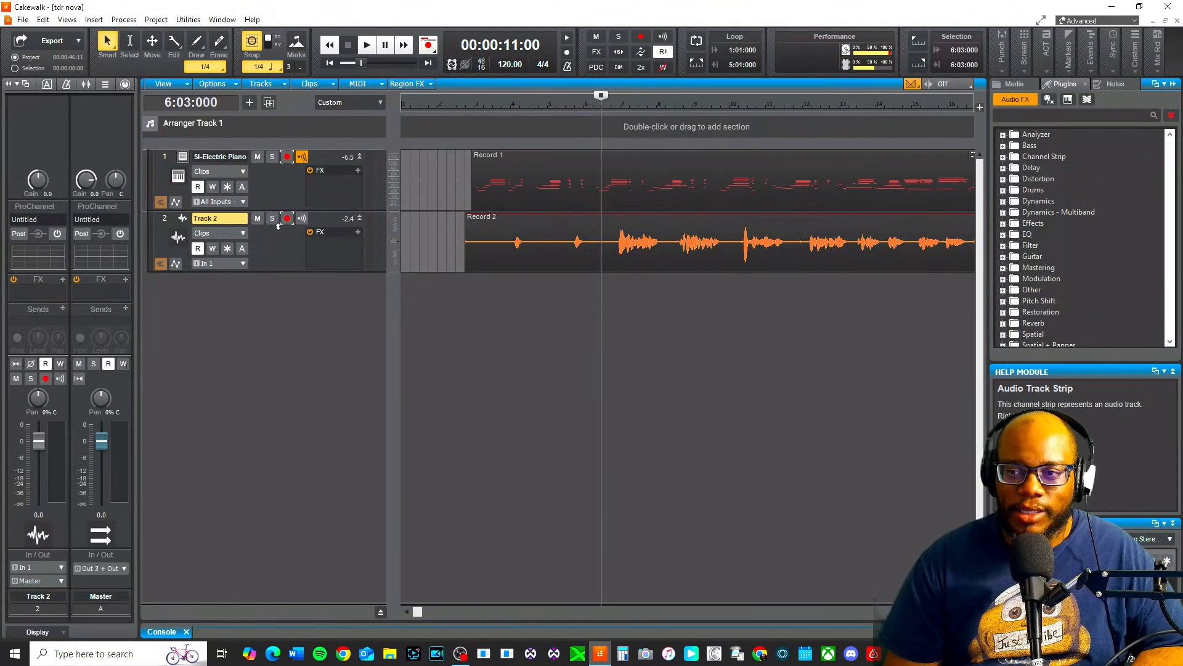
pyautogui.press('b')
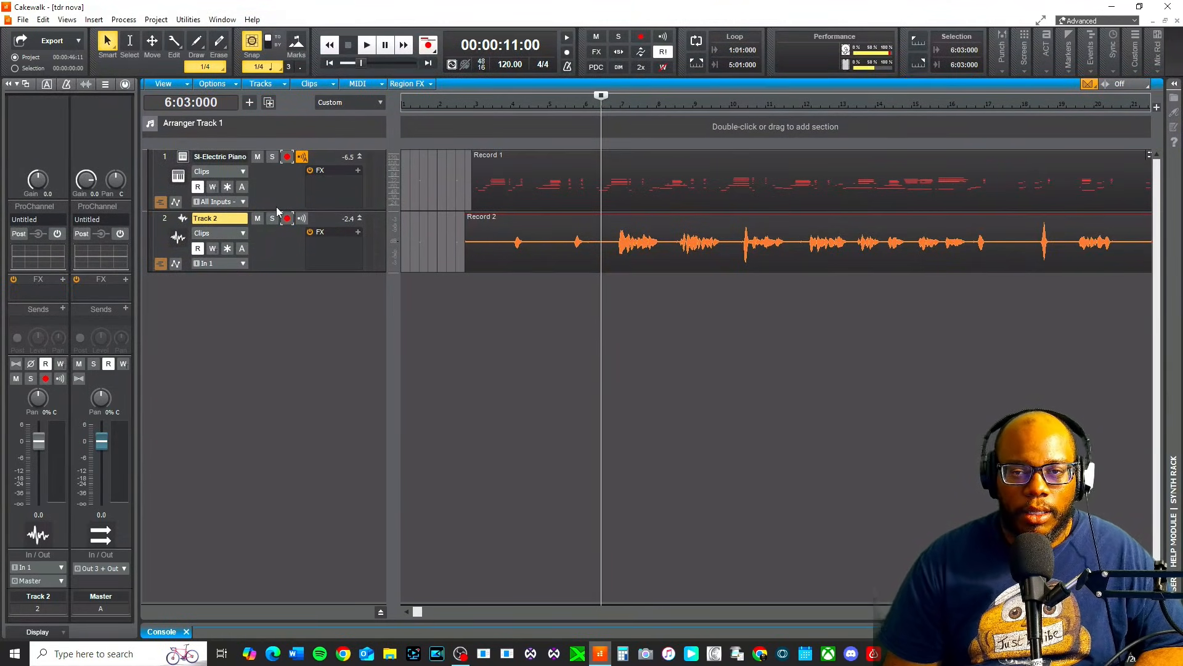
pyautogui.click(163, 161)
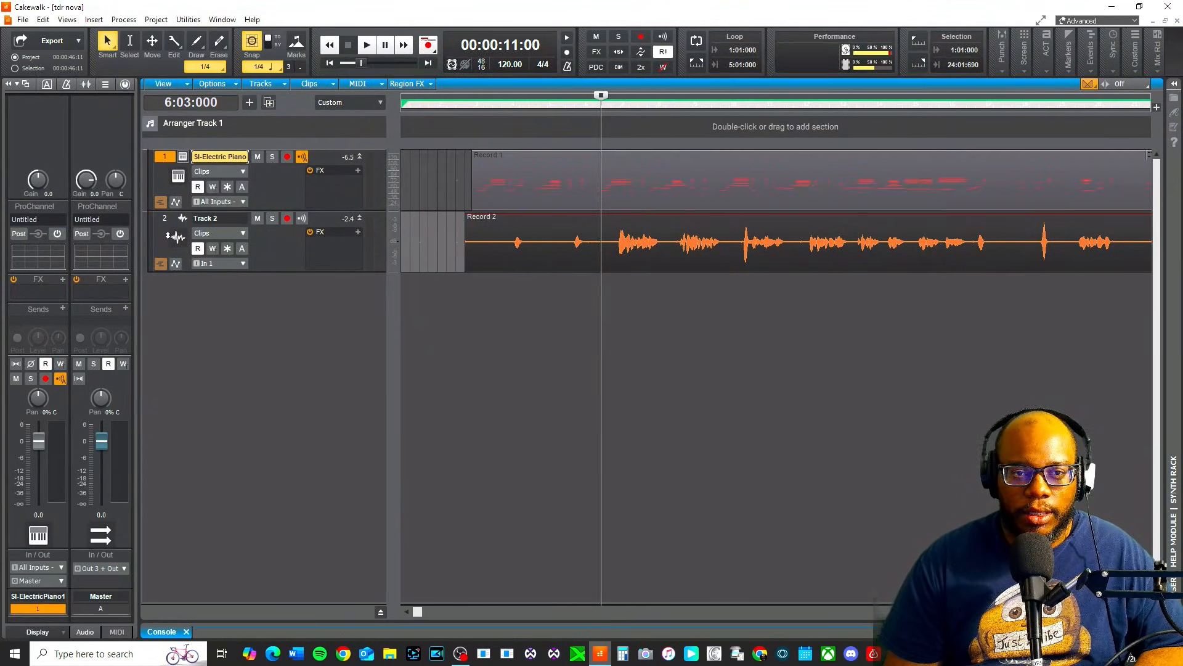
pyautogui.click(165, 219)
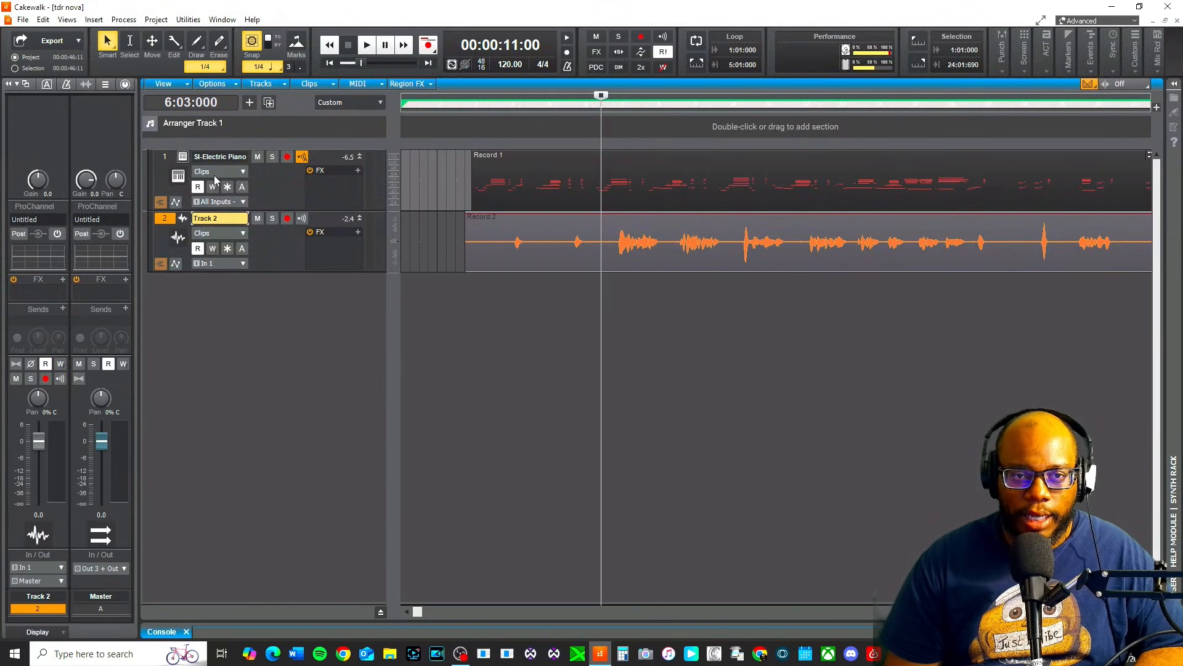
# Step: Look through the audio effect categories, including Dynamics - Multiband and EQ, for TDR Nova to insert on the SI-Electric Piano track
pyautogui.click(359, 170)
pyautogui.moveTo(394, 201)
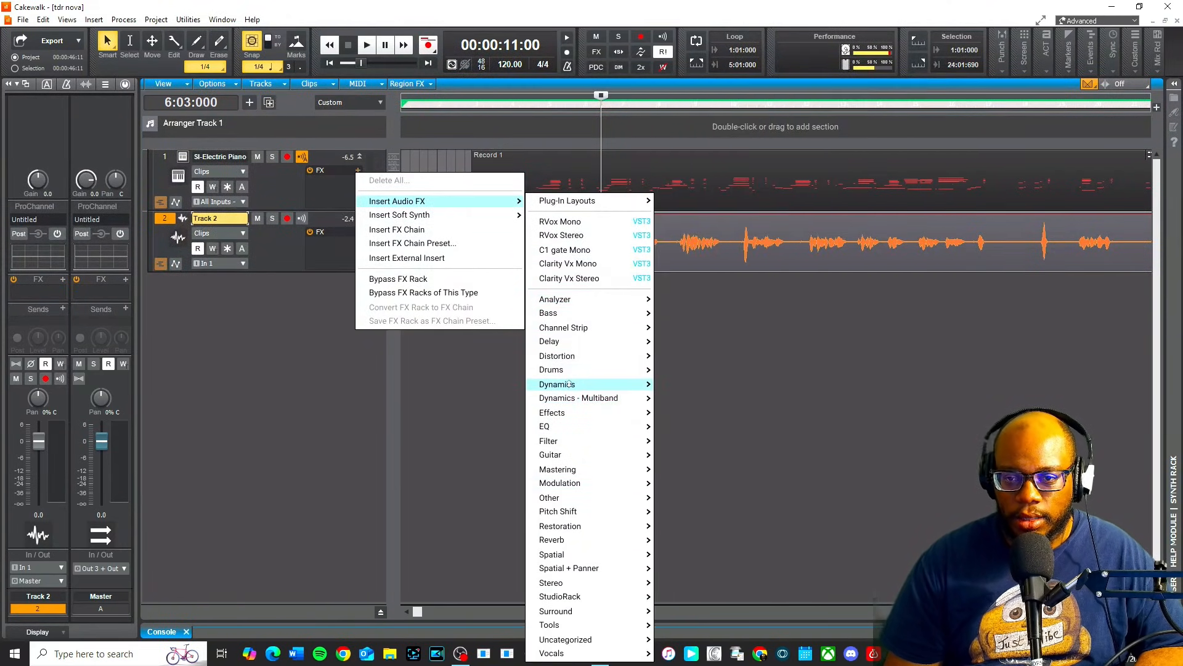
pyautogui.moveTo(569, 384)
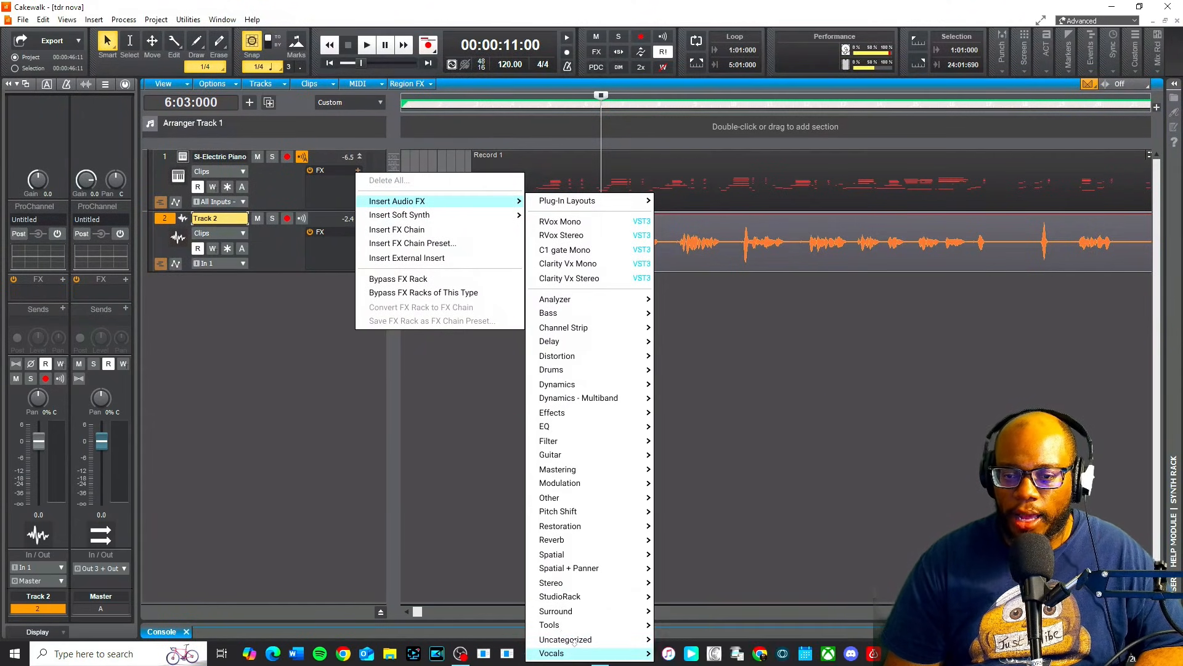
pyautogui.moveTo(574, 640)
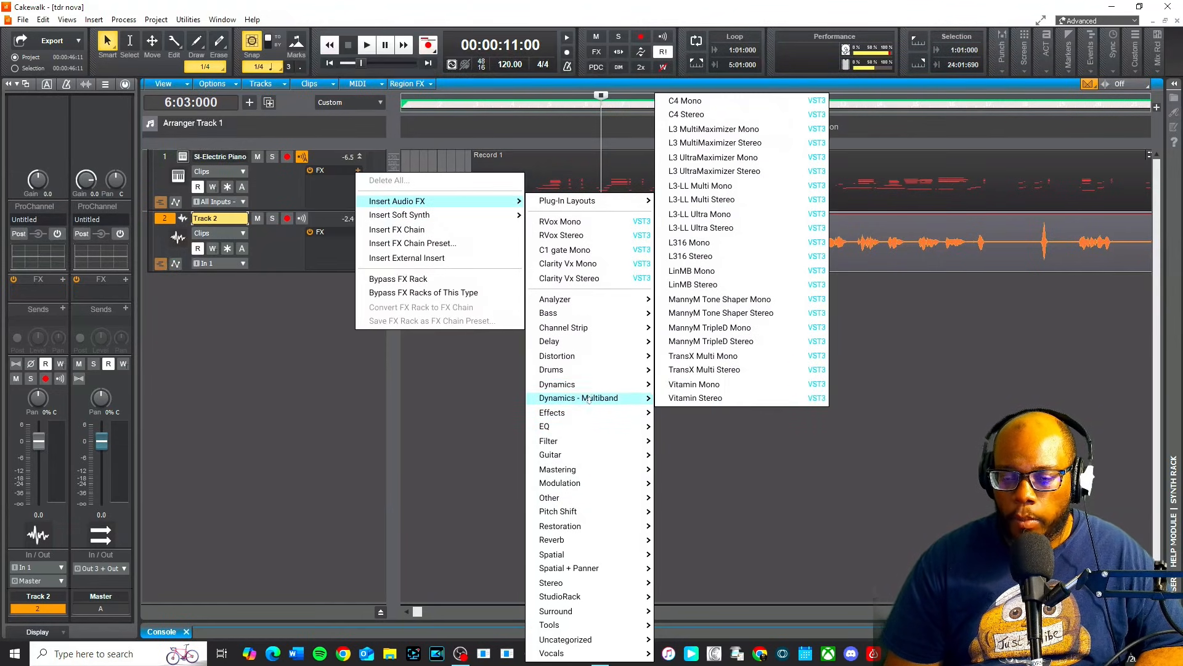
pyautogui.moveTo(581, 429)
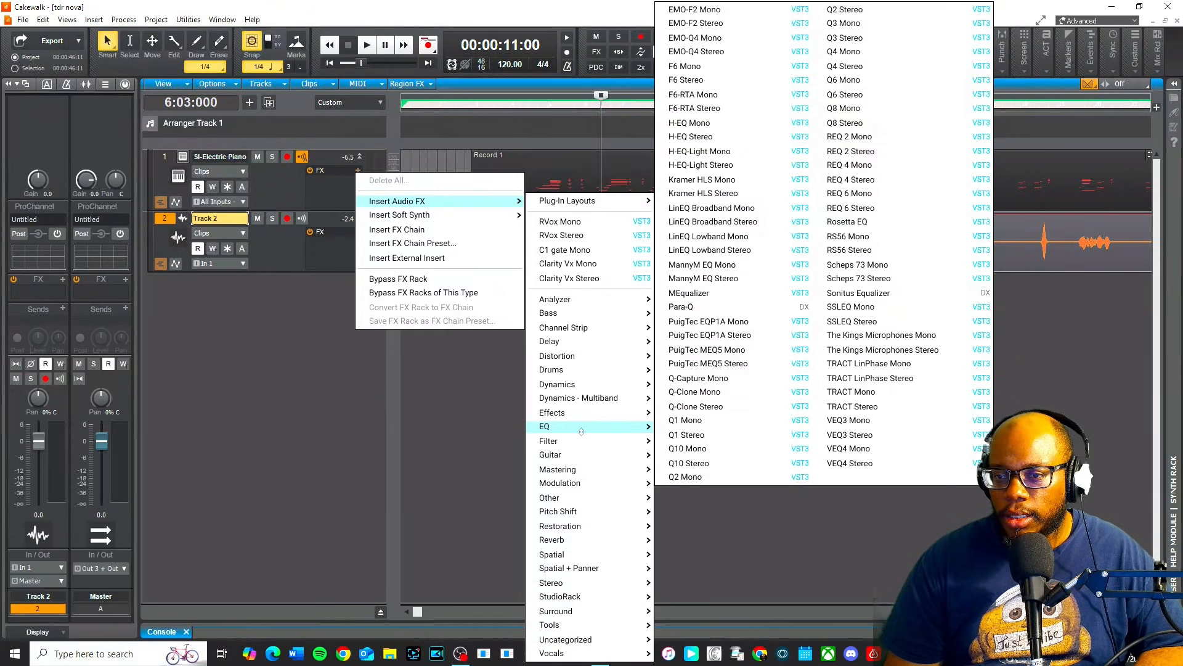
pyautogui.click(285, 431)
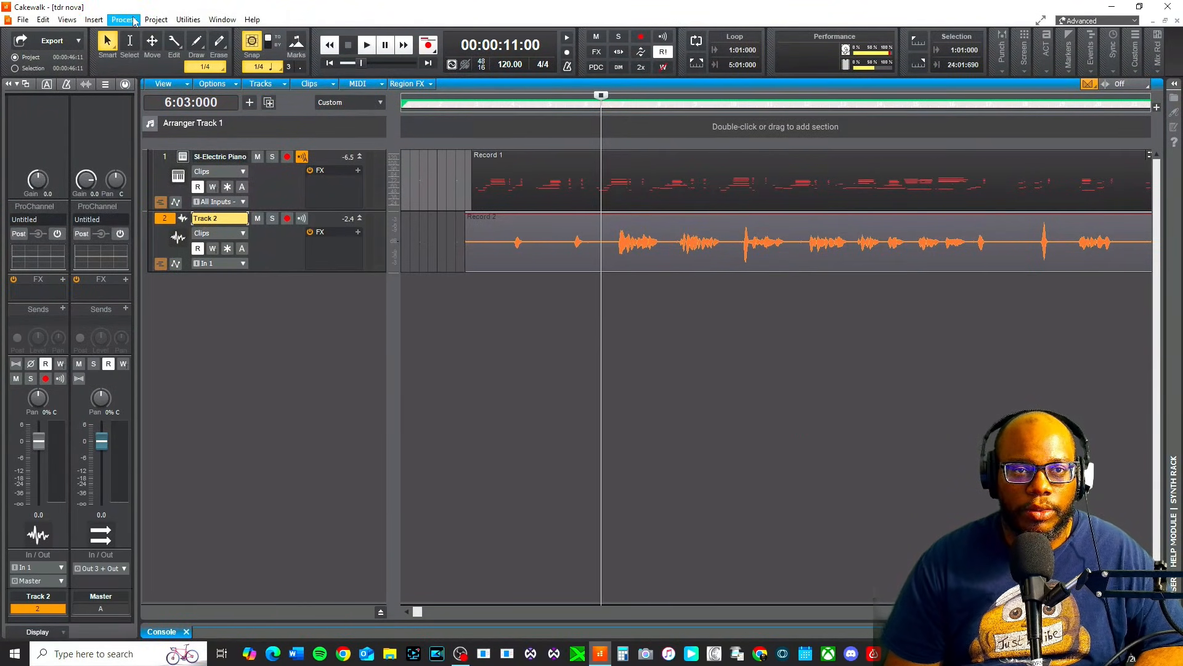
# Step: Check the registered VST3 audio effects for TDR Nova in the Cakewalk Plug-in Manager and scan for VST plug-ins
pyautogui.click(183, 20)
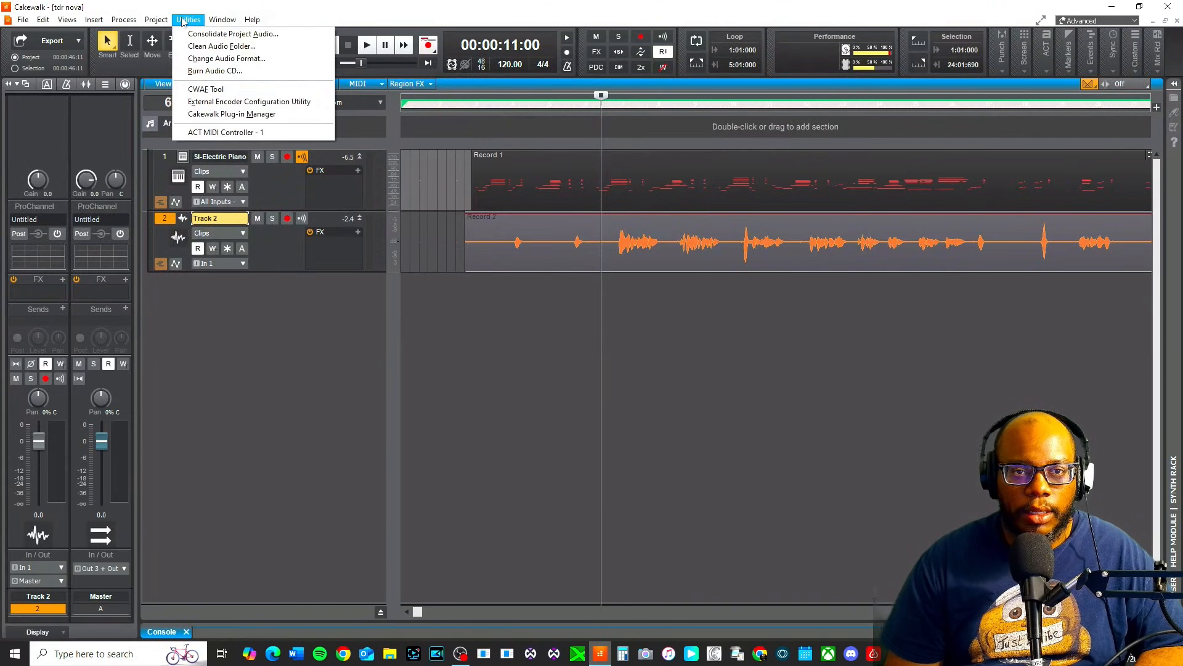
pyautogui.click(232, 114)
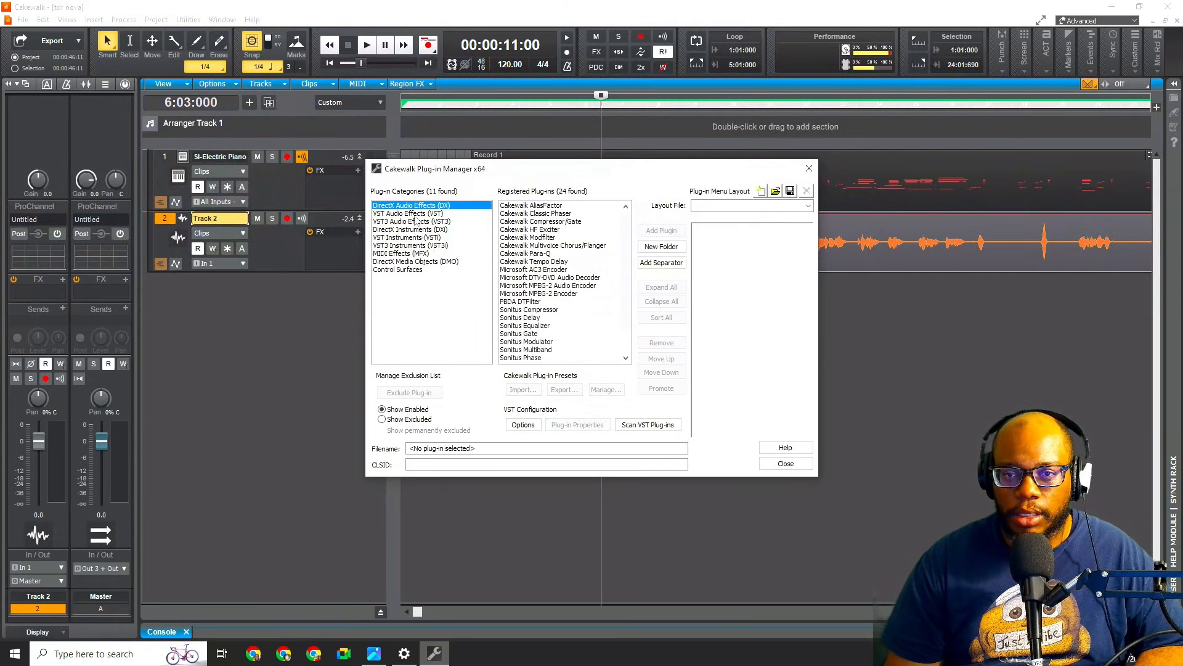
pyautogui.click(415, 215)
pyautogui.click(419, 222)
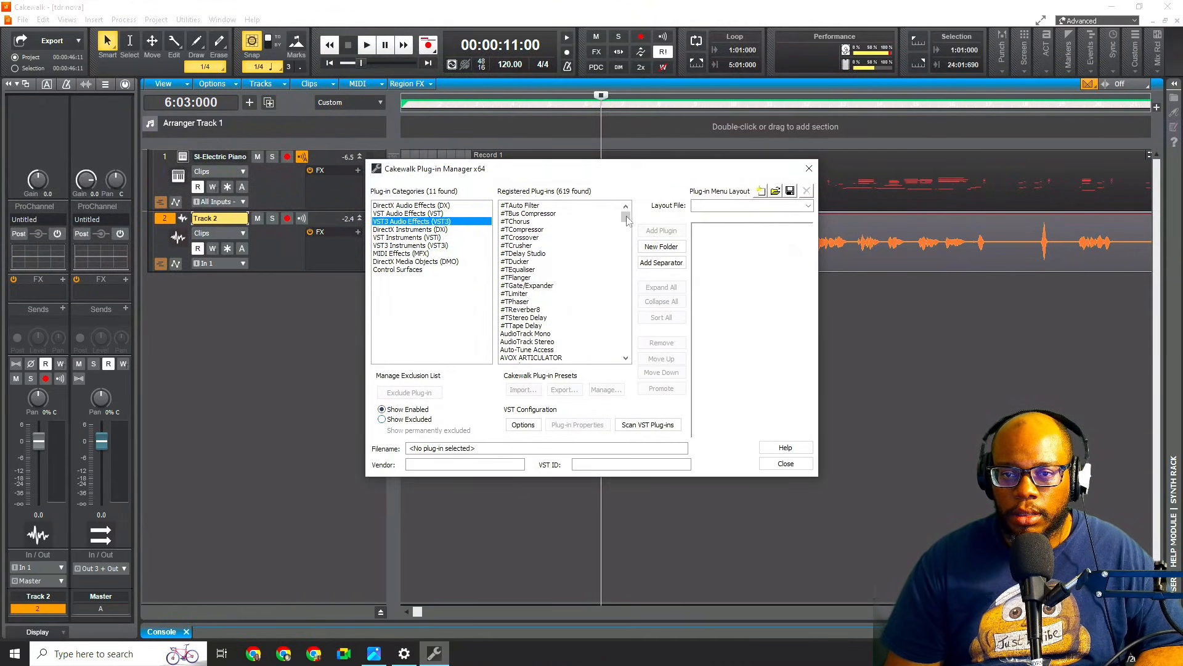
pyautogui.scroll(-5, 600, 259)
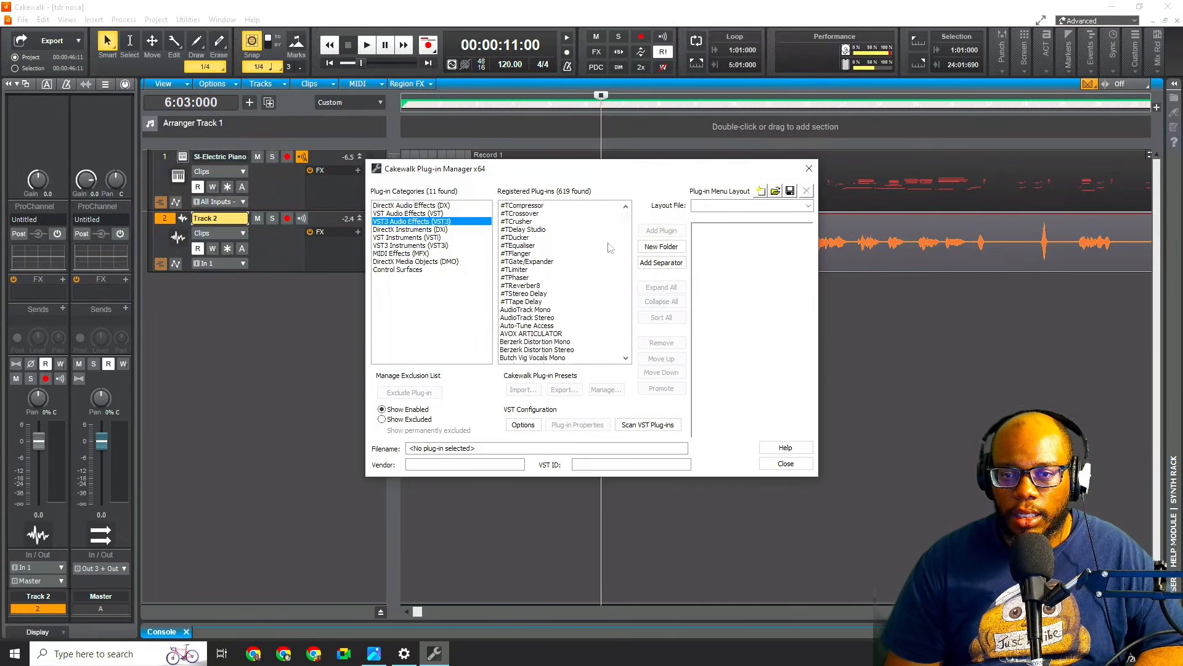
pyautogui.scroll(-4, 598, 277)
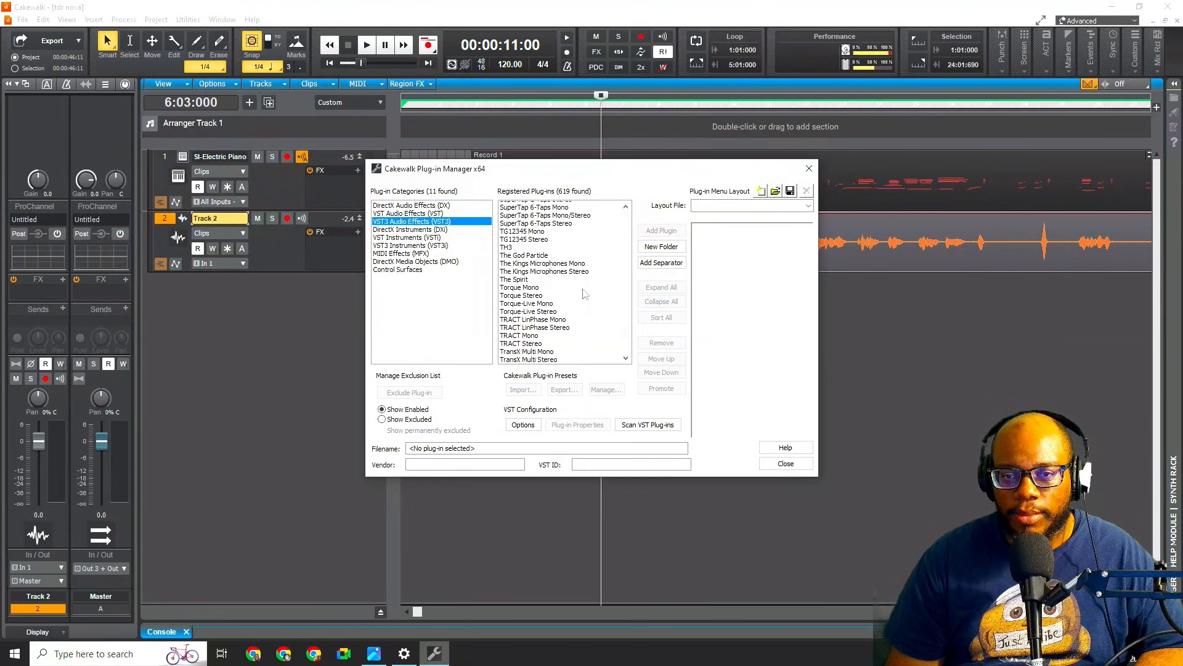
pyautogui.scroll(-1, 585, 294)
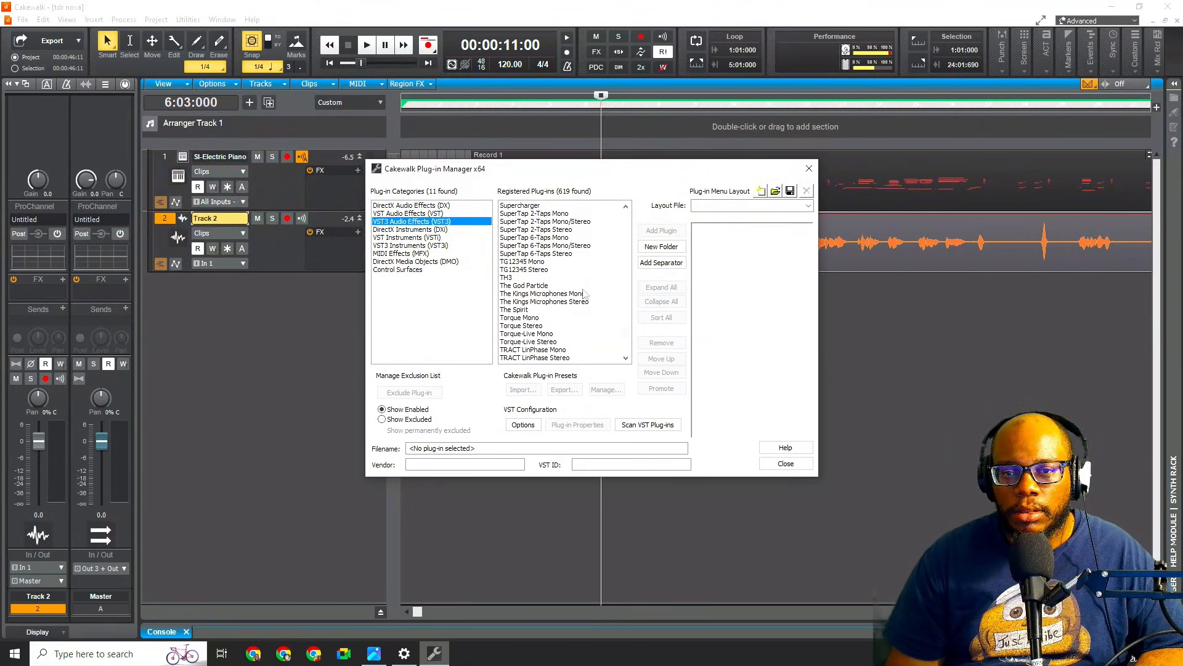
pyautogui.scroll(-3, 585, 294)
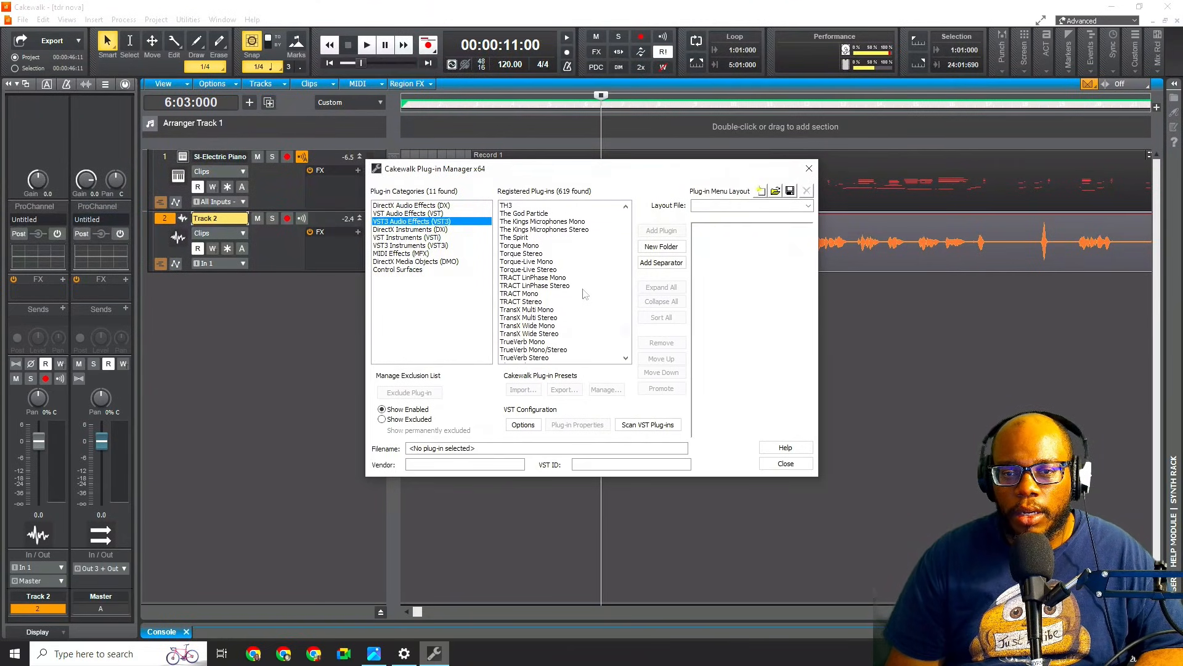
pyautogui.scroll(-3, 584, 294)
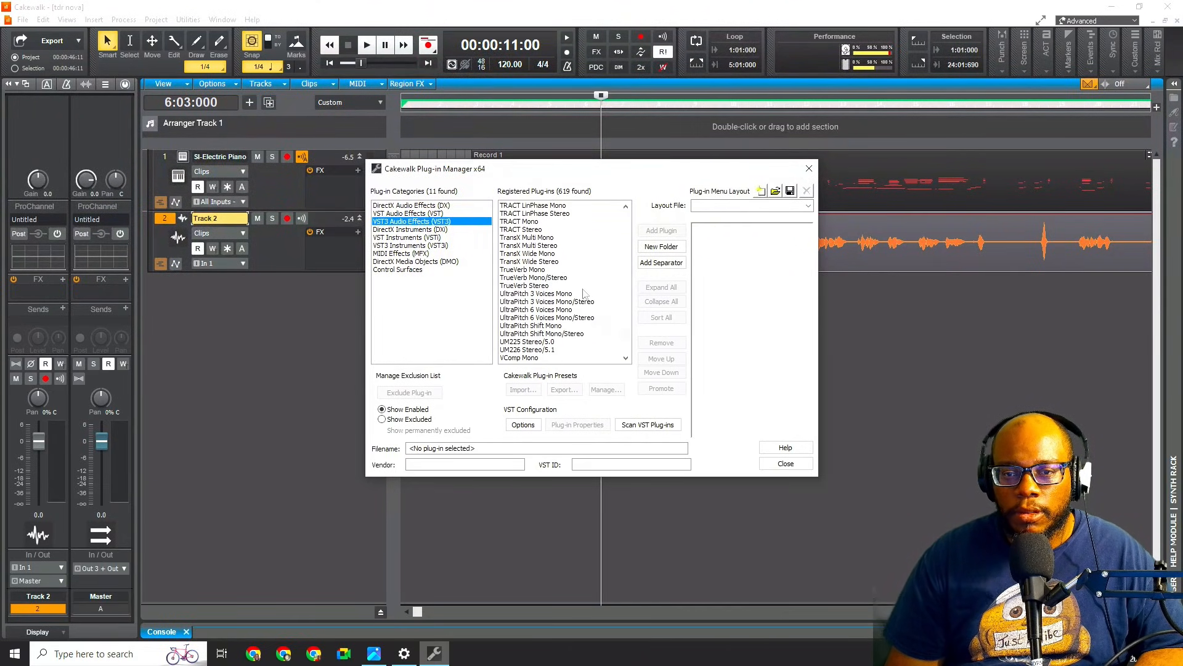
pyautogui.scroll(-3, 584, 294)
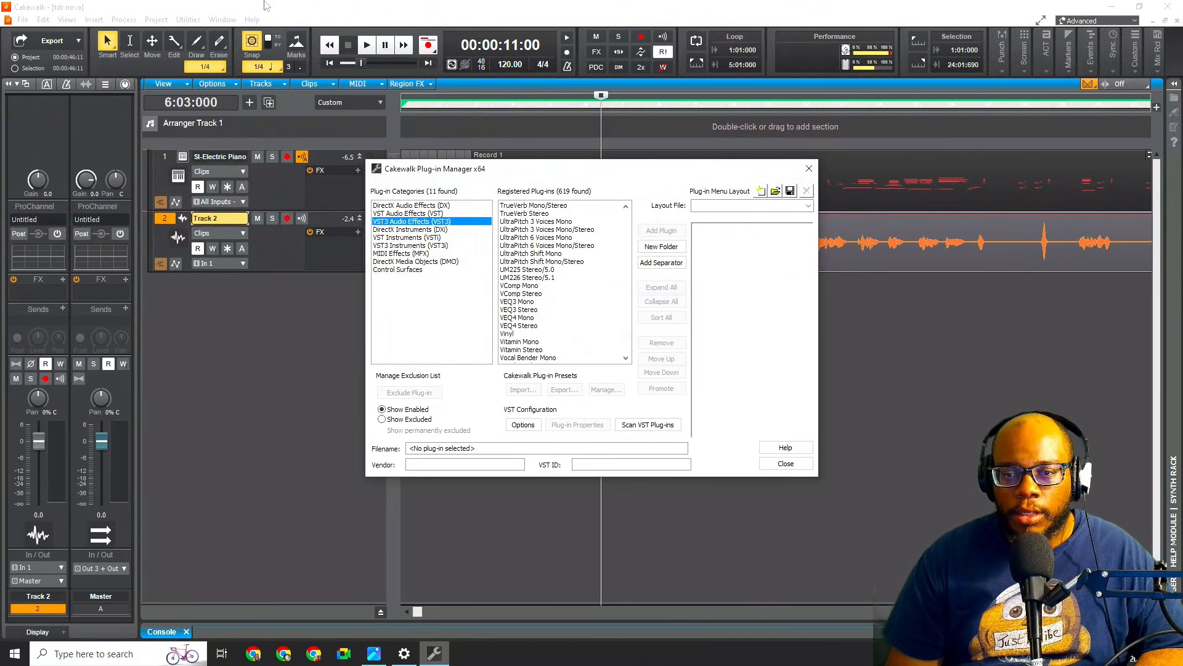
pyautogui.click(655, 427)
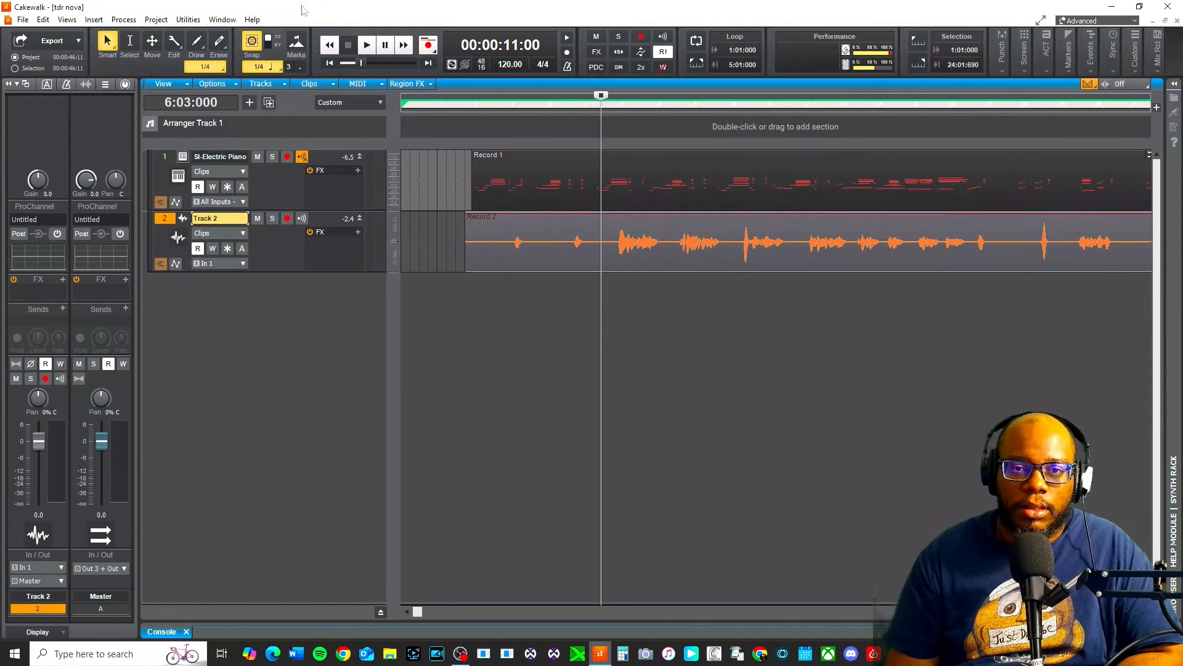
pyautogui.click(358, 232)
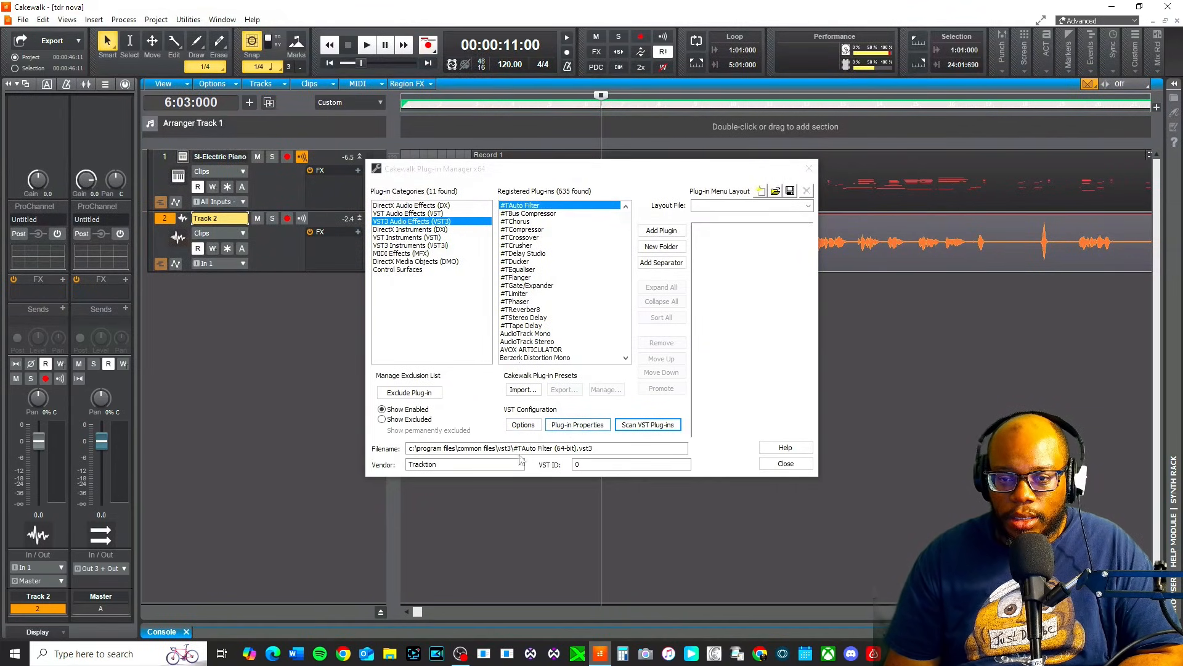
# Step: Look for TDR Nova among the registered VST instruments, DirectX instruments and VST audio effects, and close the Plug-in Manager
pyautogui.click(395, 240)
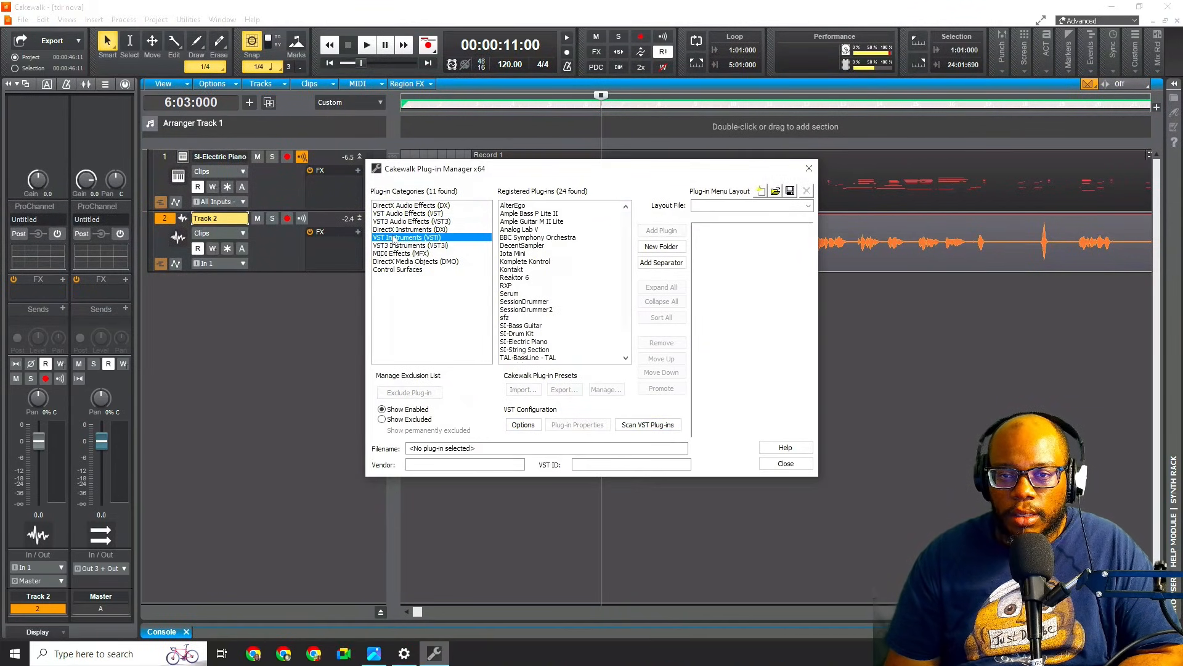
pyautogui.scroll(-2, 546, 345)
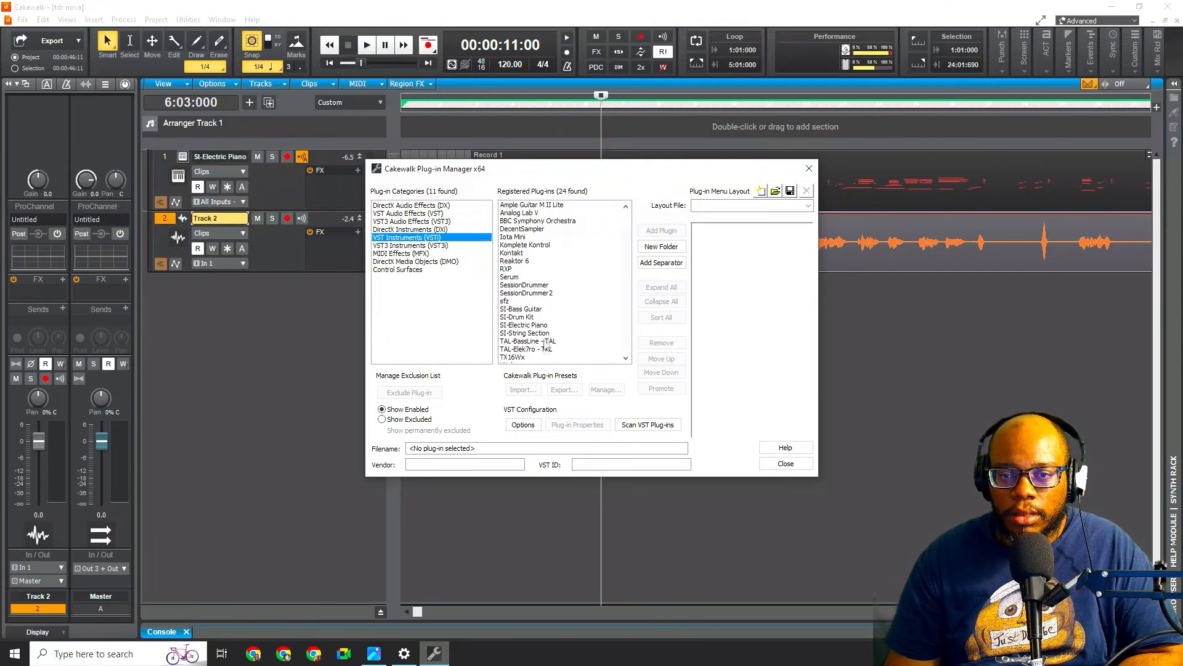
pyautogui.click(399, 232)
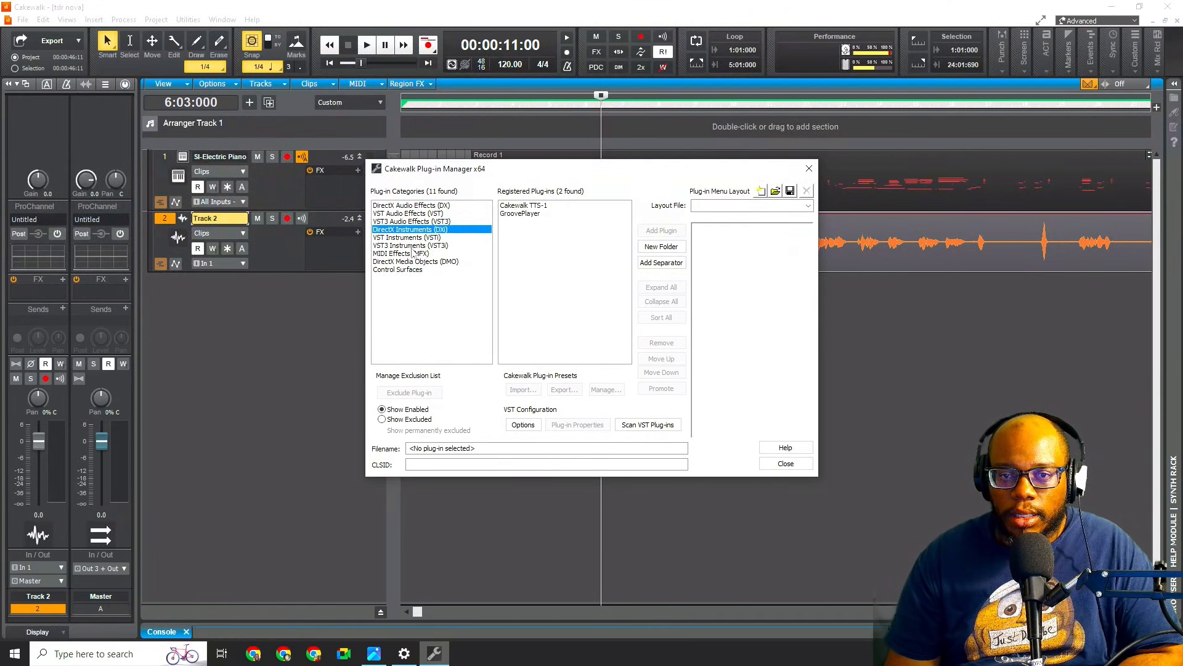
pyautogui.click(418, 214)
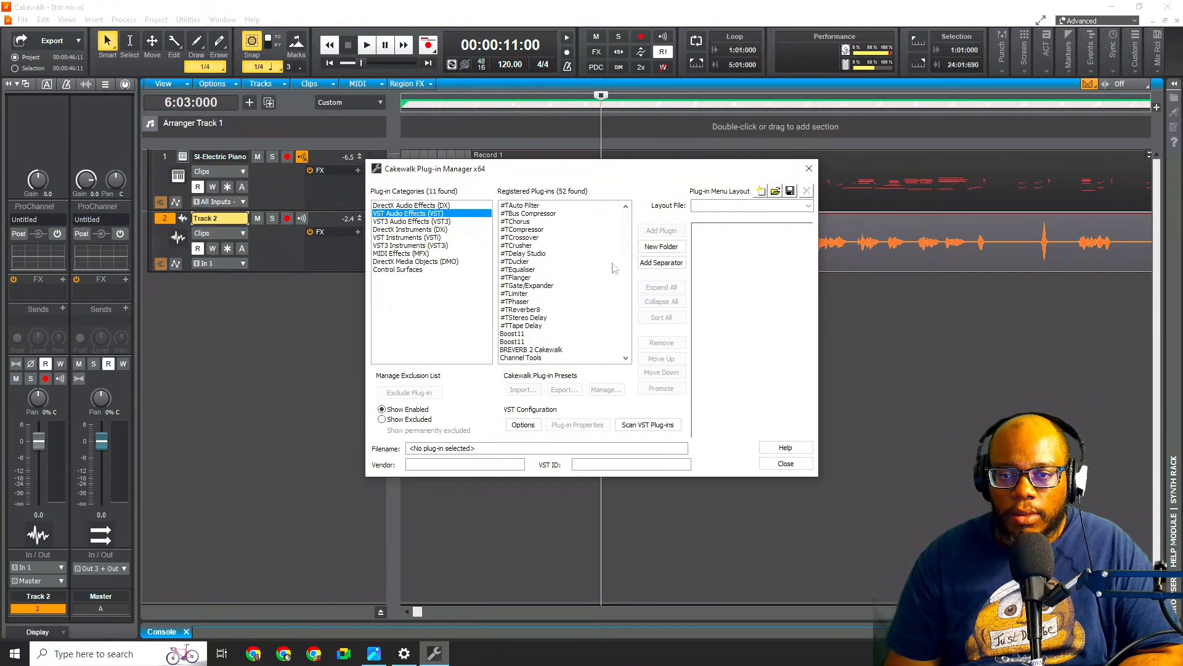
pyautogui.moveTo(624, 235); pyautogui.dragTo(626, 365)
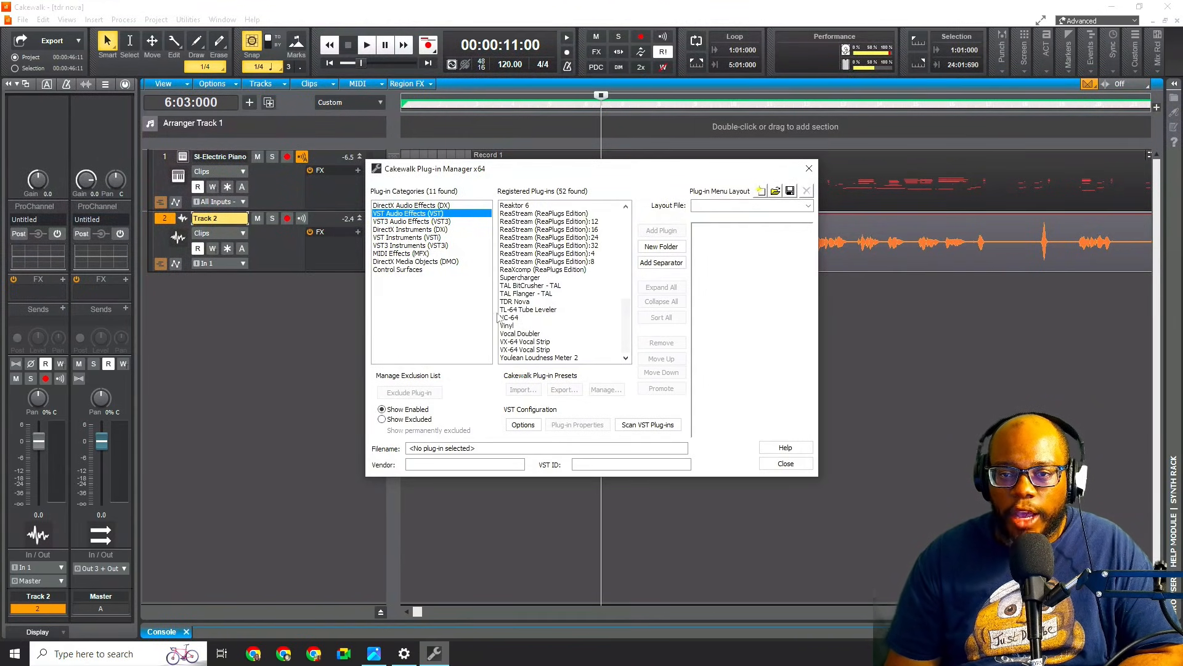
pyautogui.click(786, 463)
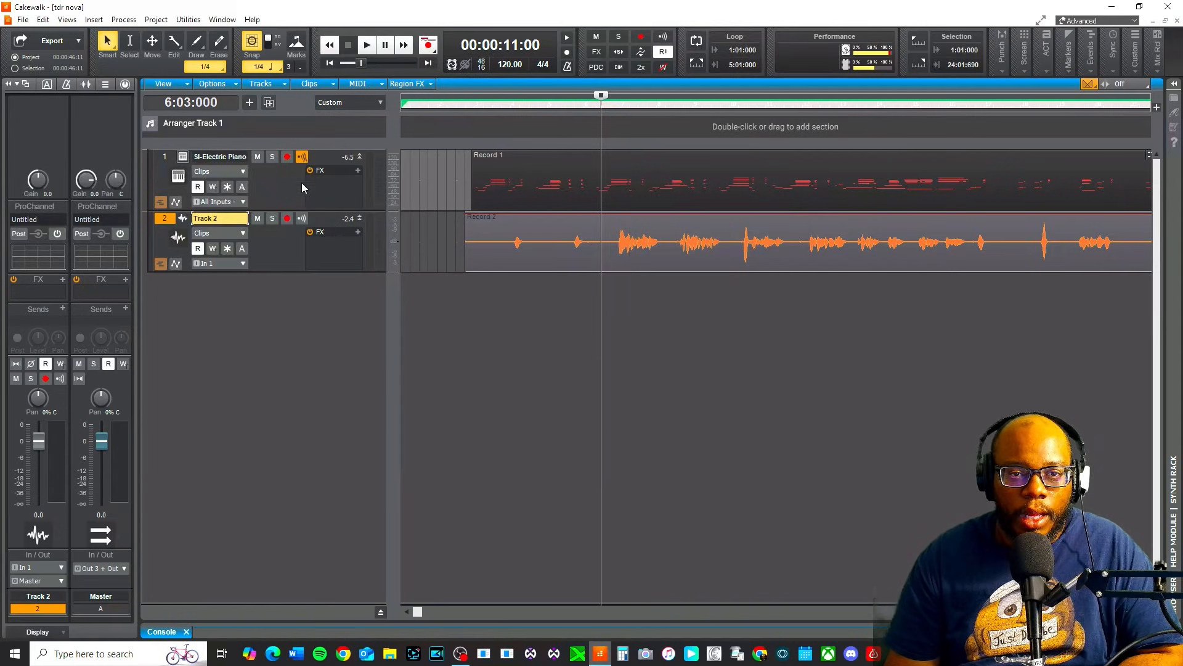
# Step: Insert the TDR Nova VST3 equalizer into the SI-Electric Piano track's FX rack
pyautogui.click(357, 170)
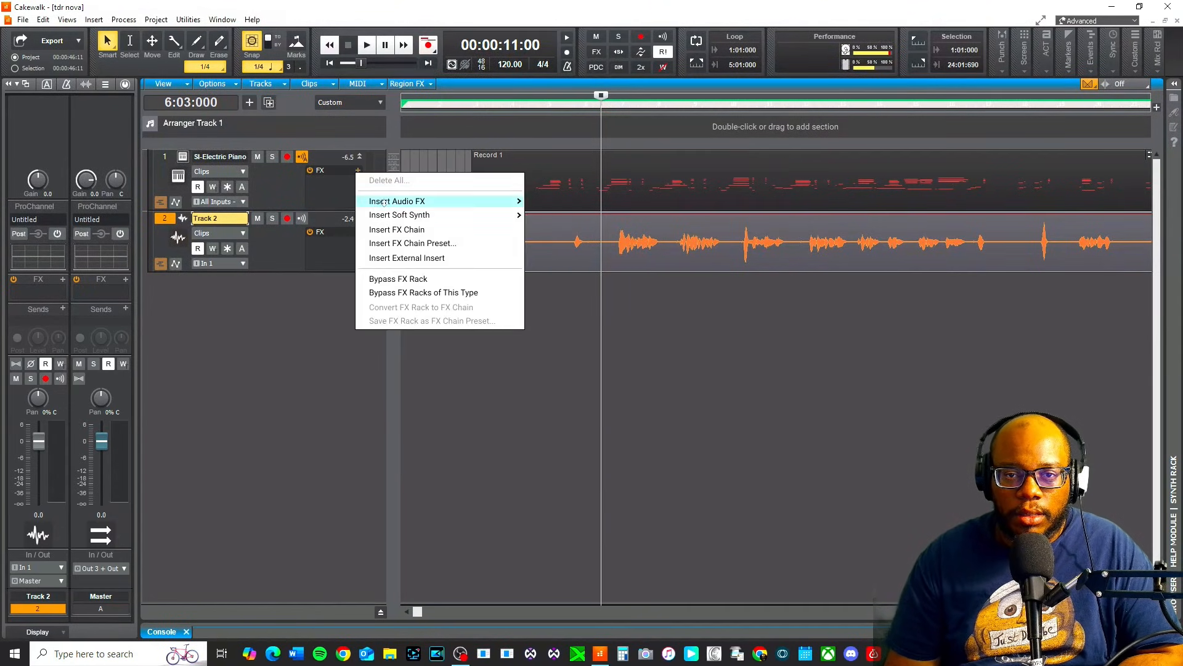
pyautogui.moveTo(443, 201)
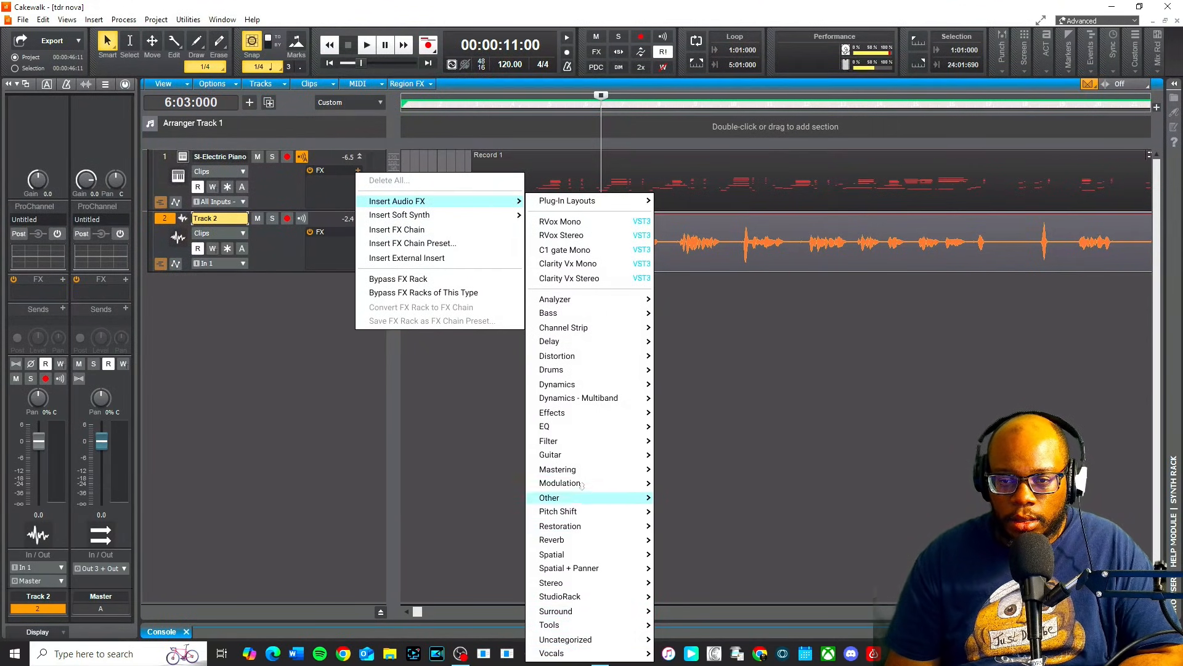
pyautogui.moveTo(566, 428)
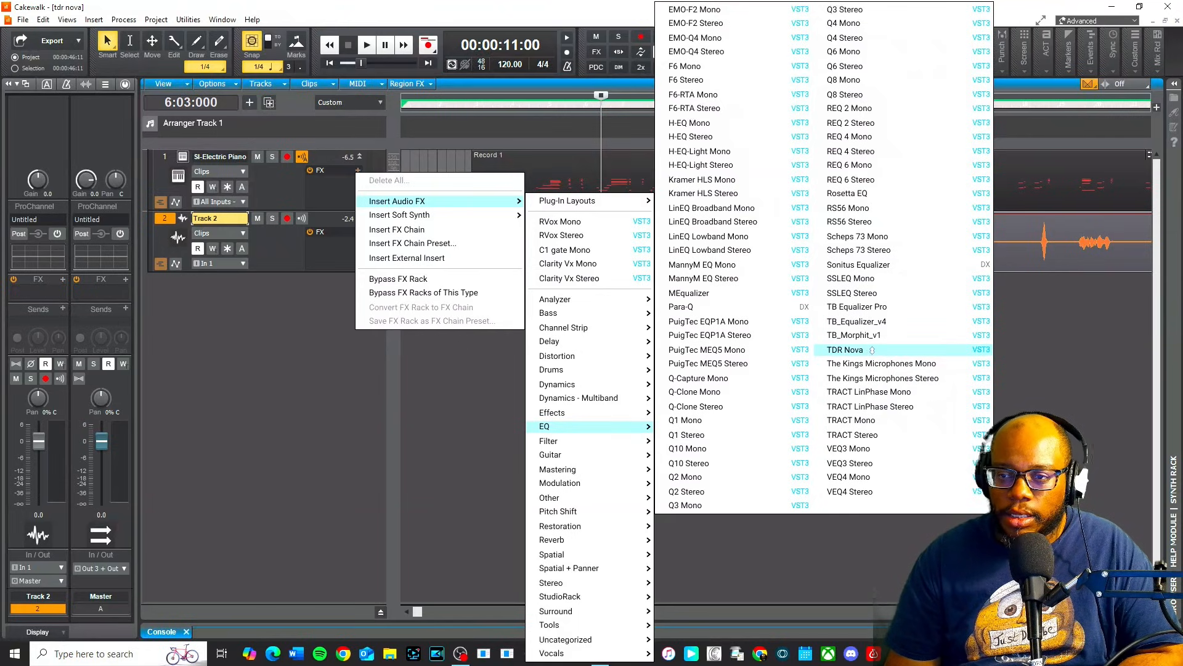
pyautogui.click(851, 351)
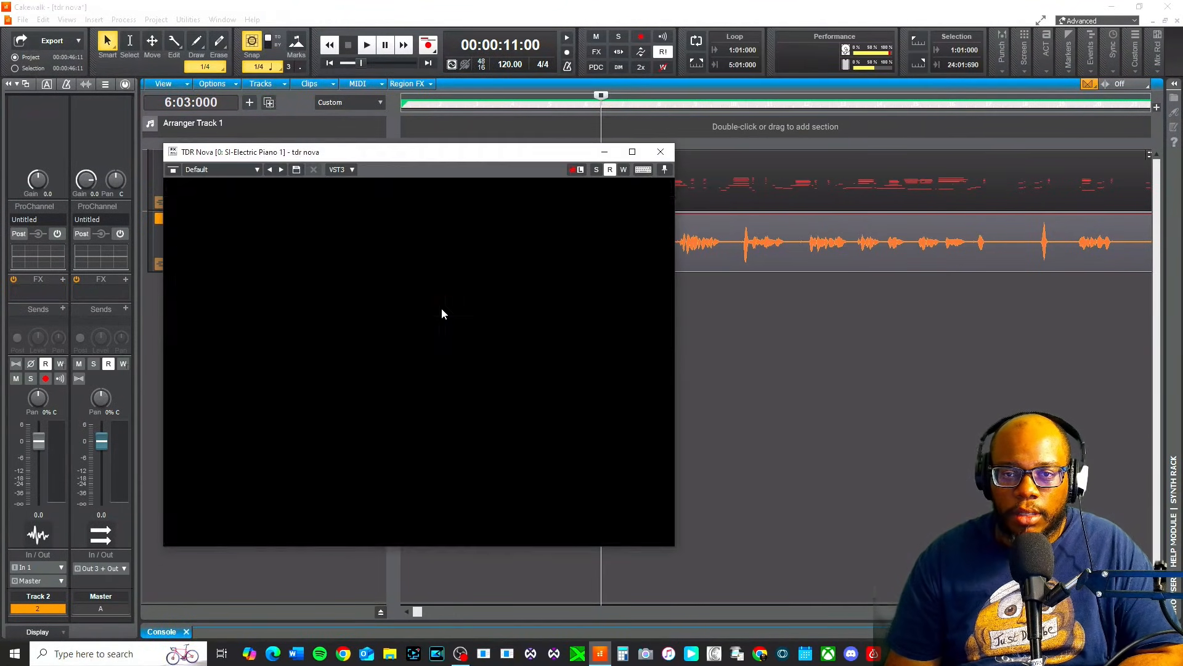
# Step: Enlarge the TDR Nova interface and reposition its window so the track controls stay accessible
pyautogui.moveTo(417, 143); pyautogui.dragTo(560, 64)
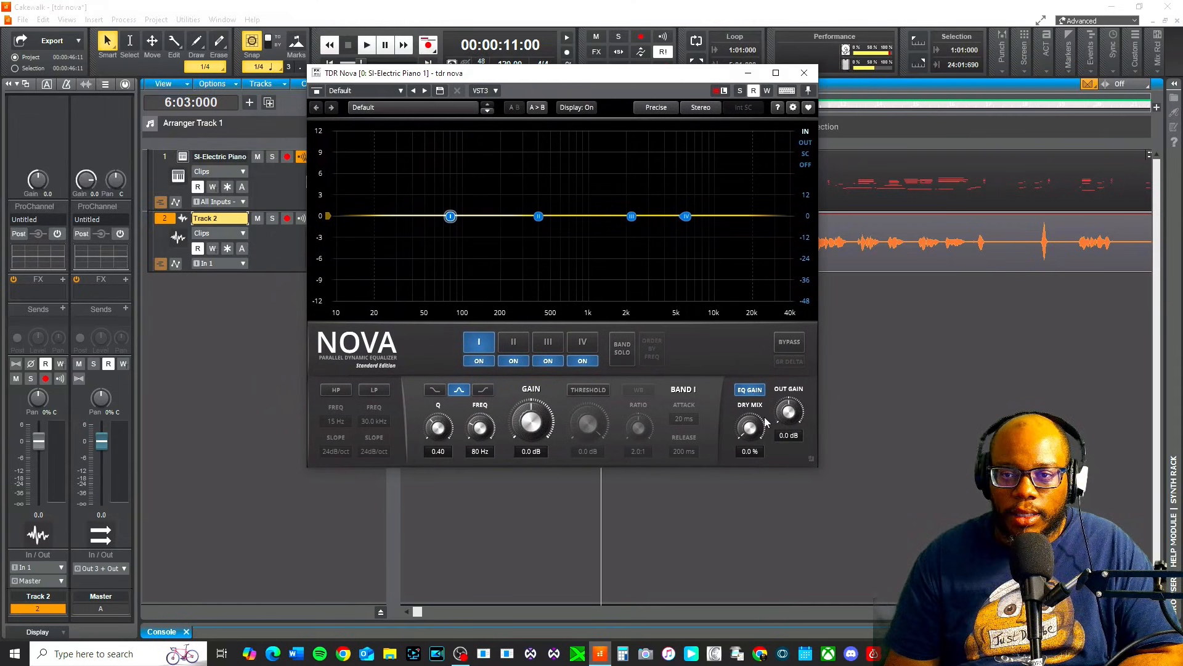
pyautogui.moveTo(817, 468); pyautogui.dragTo(883, 523)
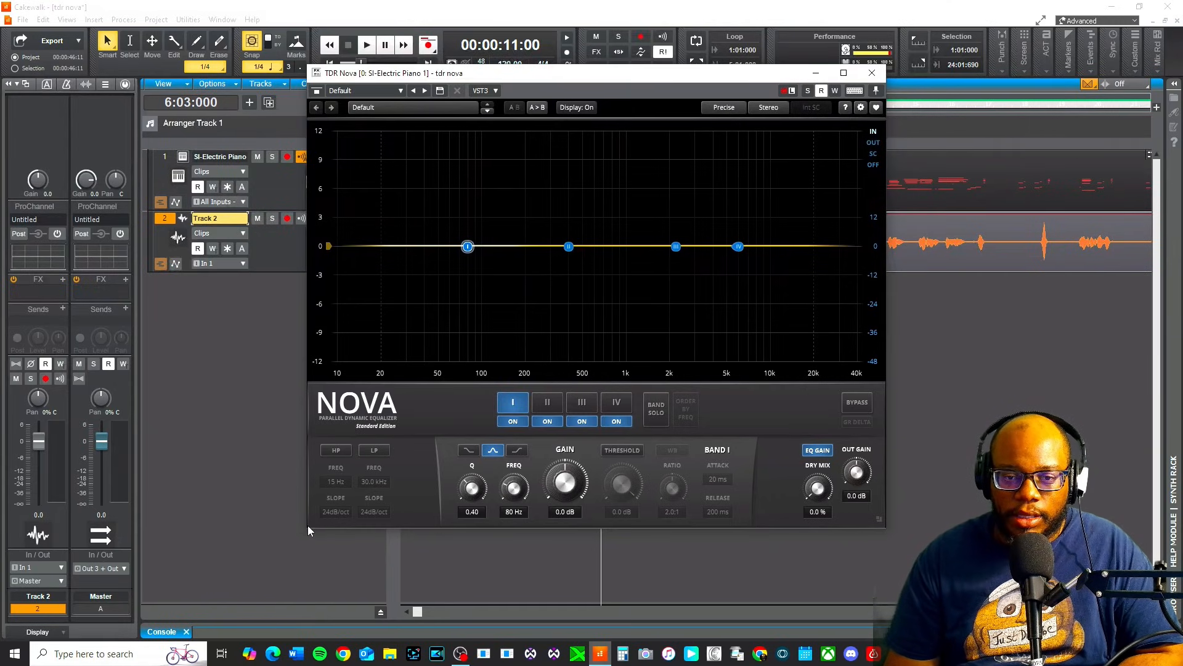
pyautogui.moveTo(296, 531); pyautogui.dragTo(270, 554)
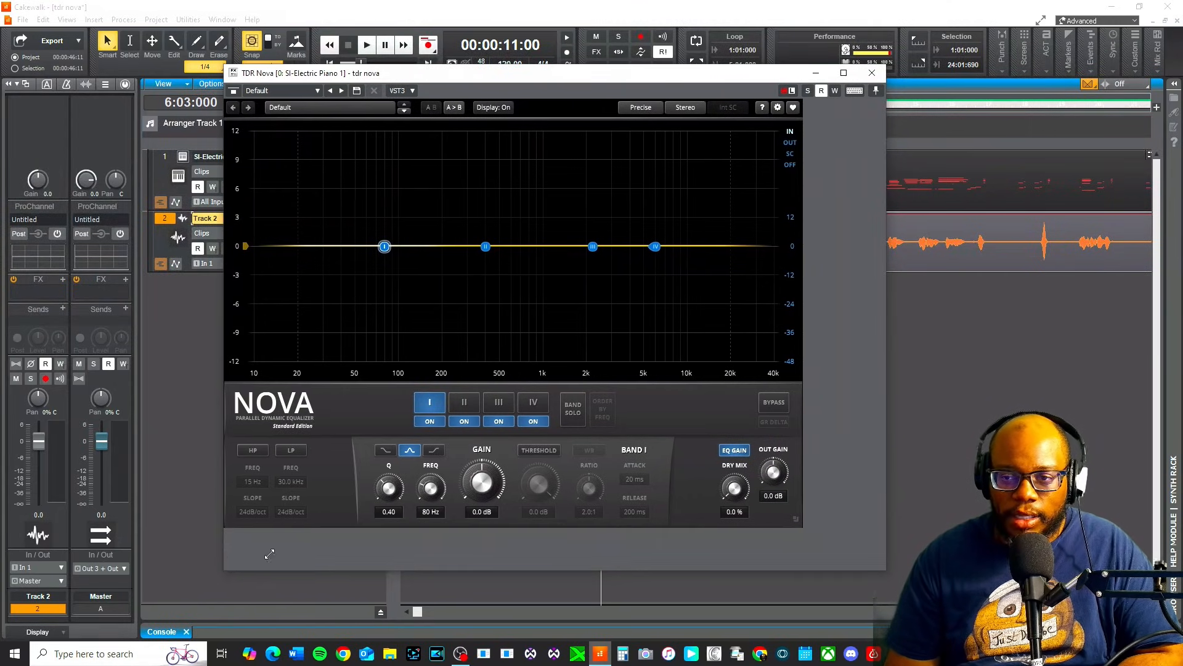
pyautogui.moveTo(885, 572); pyautogui.dragTo(823, 546)
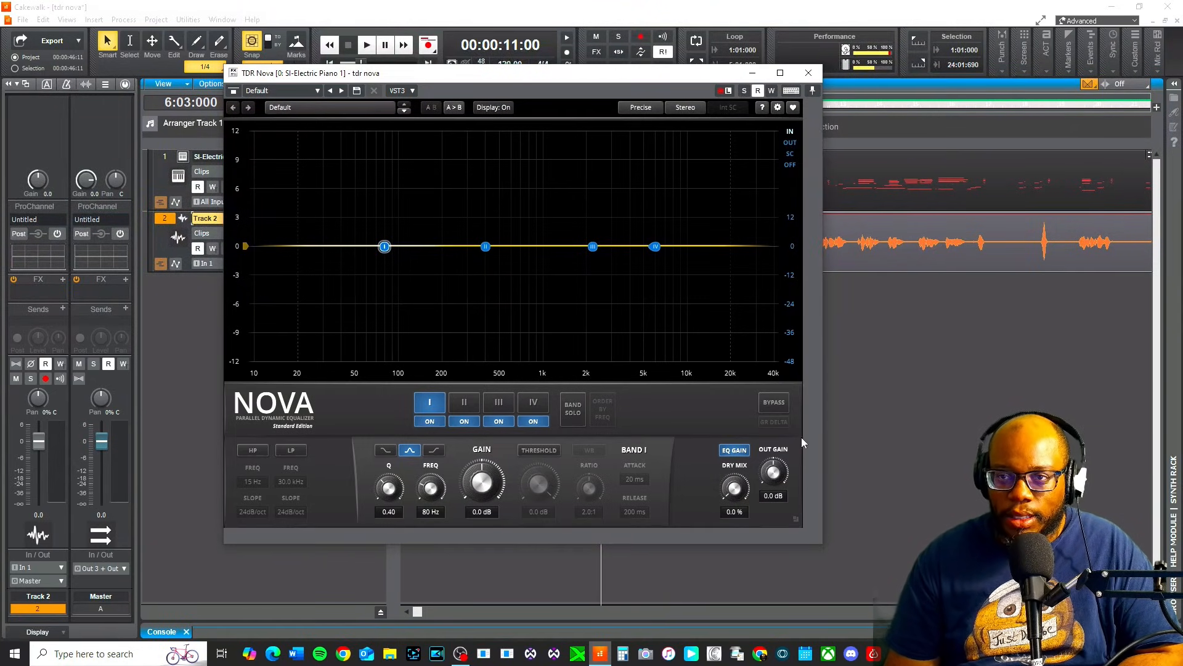
pyautogui.moveTo(610, 84); pyautogui.dragTo(722, 105)
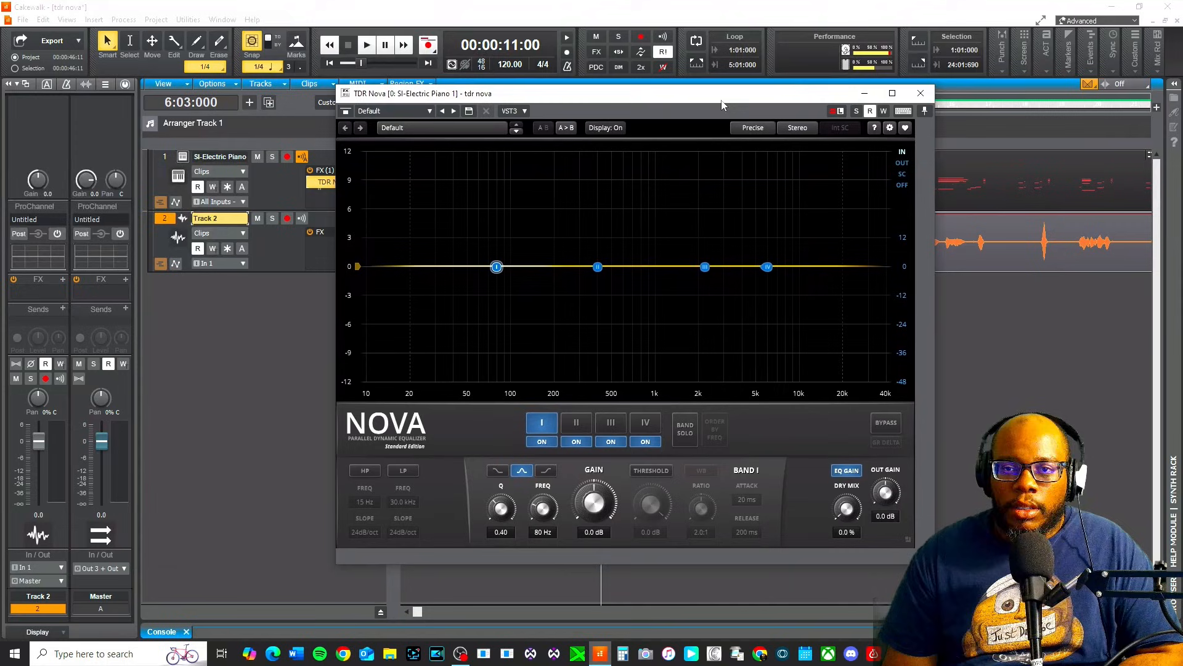
# Step: Play back from 6:03:000 with TDR Nova open, briefly soloing the SI-Electric Piano track, and stop playback
pyautogui.click(376, 53)
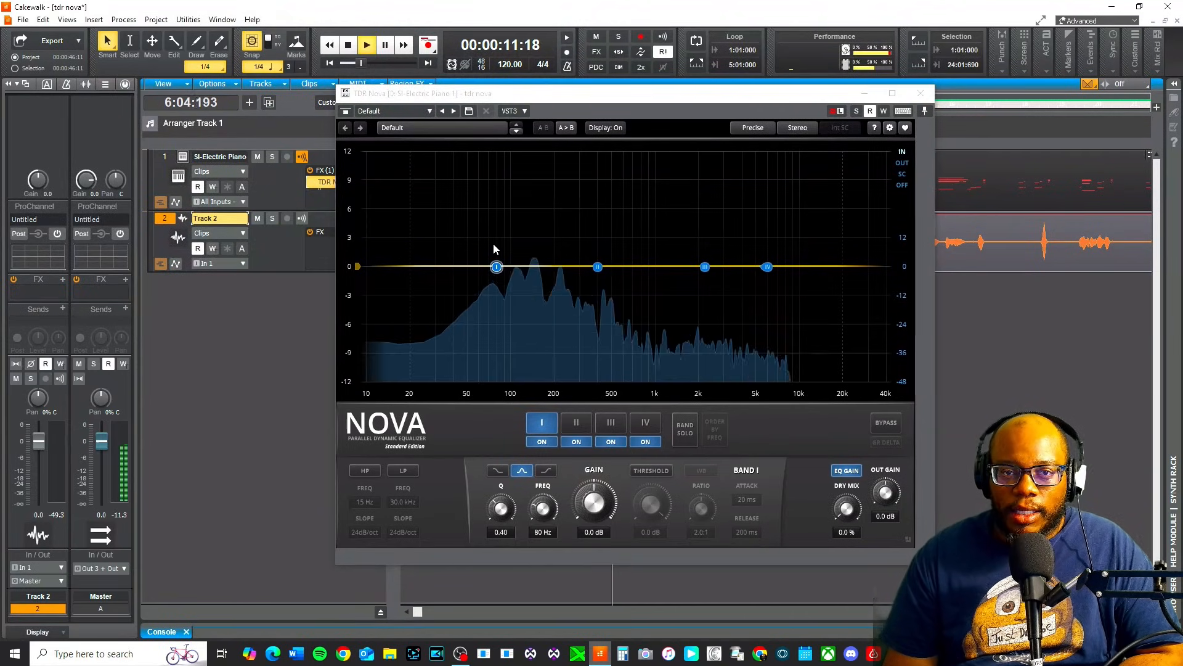
pyautogui.click(272, 157)
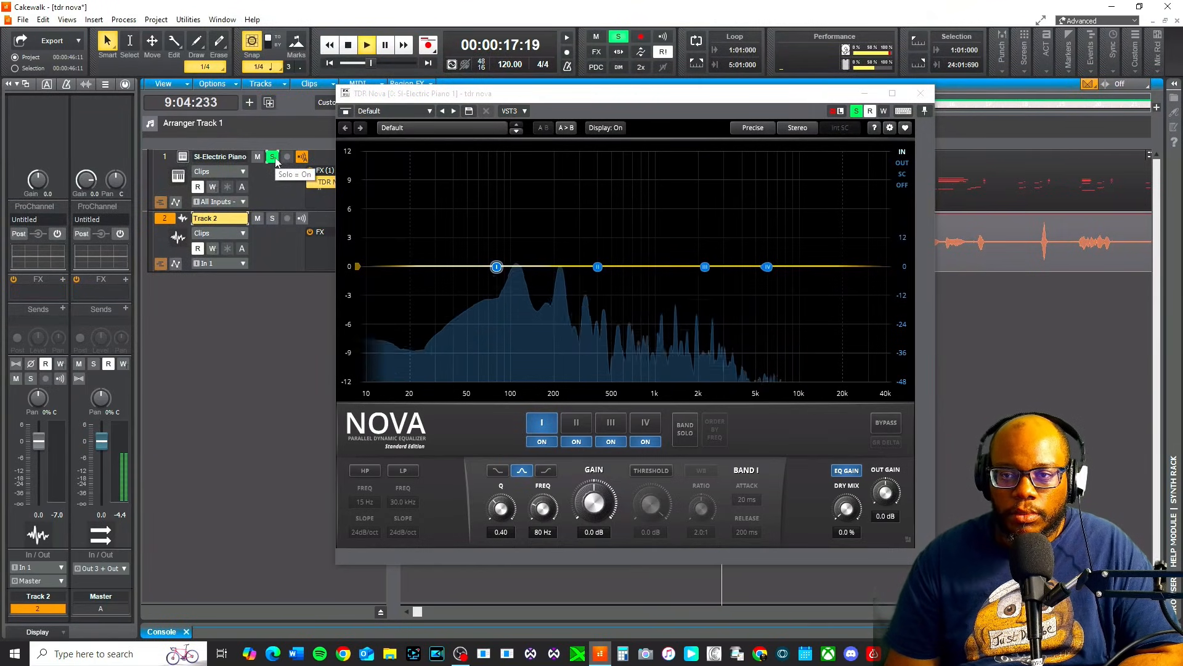
pyautogui.click(272, 157)
pyautogui.press('space')
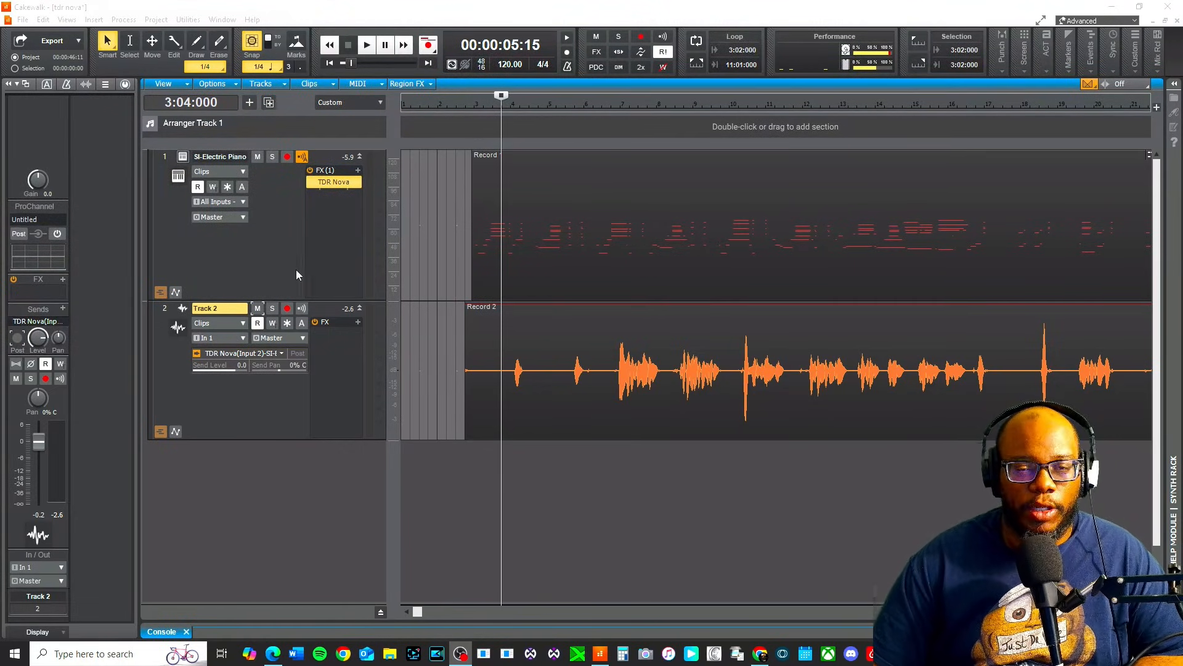
# Step: Select the SI-Electric Piano track
pyautogui.click(164, 158)
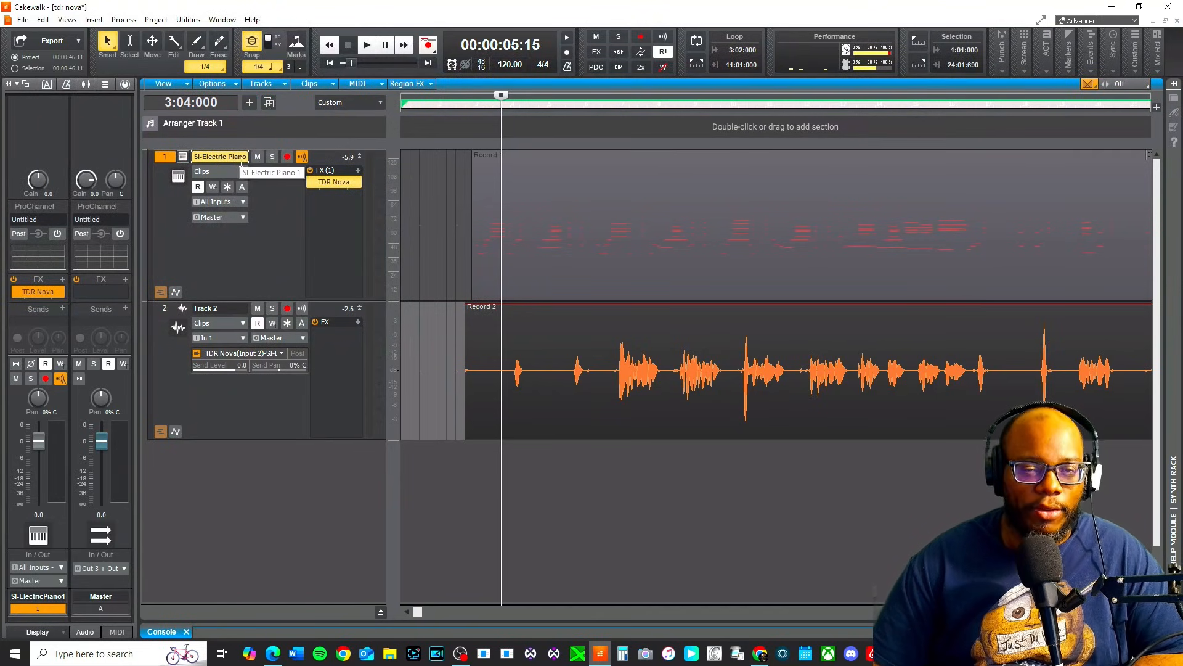
# Step: Review the piano track's TDR Nova interface and close it, and check the Insert Send destinations offered for Track 2
pyautogui.doubleClick(334, 182)
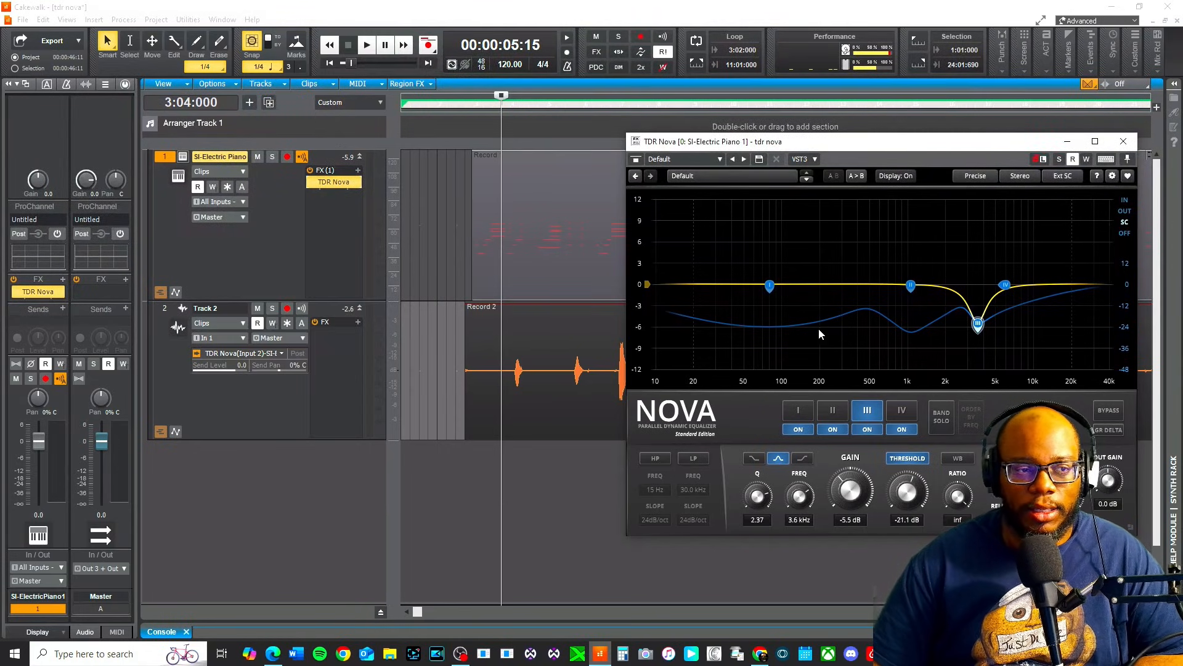
pyautogui.click(1123, 141)
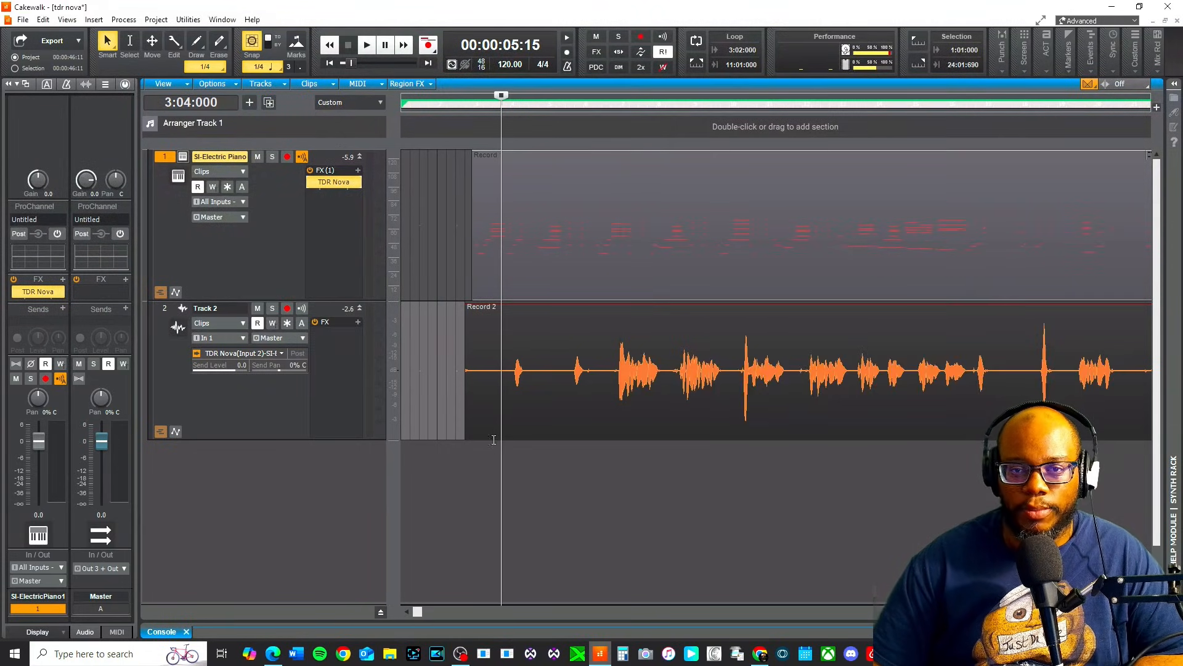
pyautogui.click(308, 315)
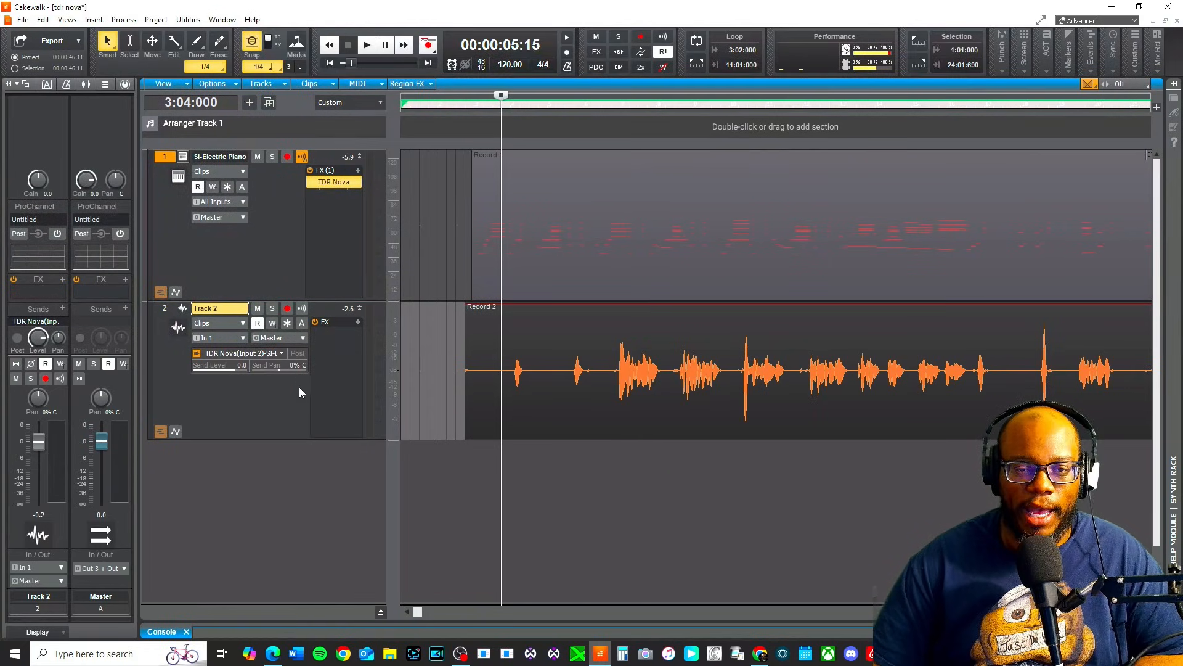
pyautogui.rightClick(246, 408)
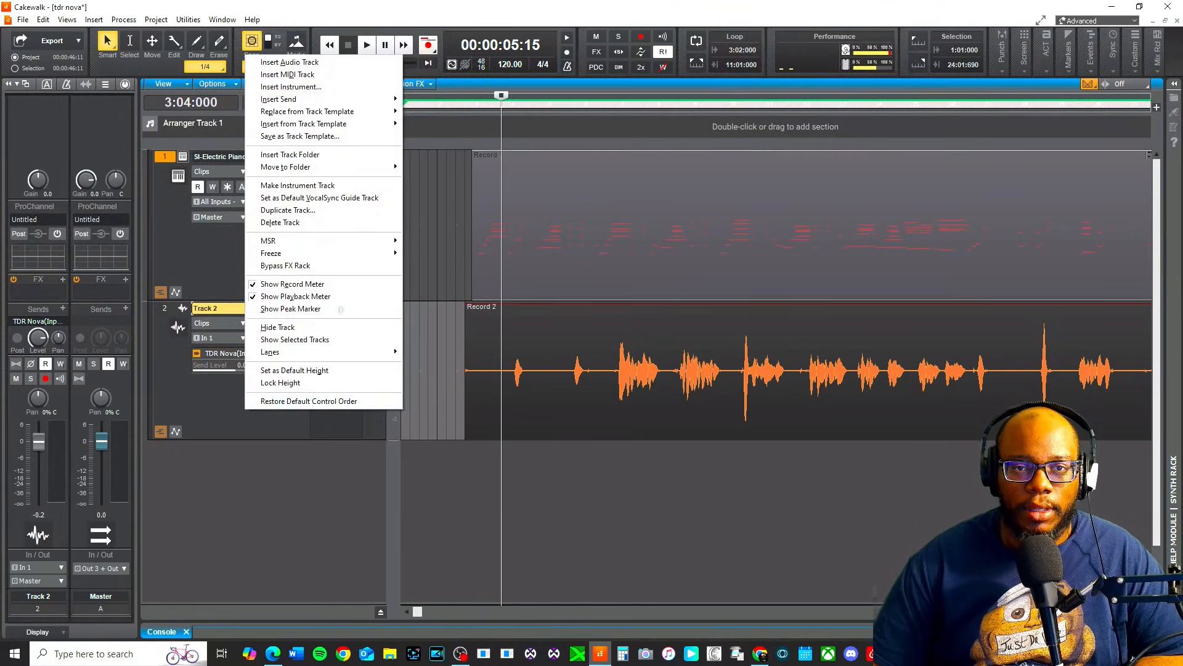
pyautogui.moveTo(333, 99)
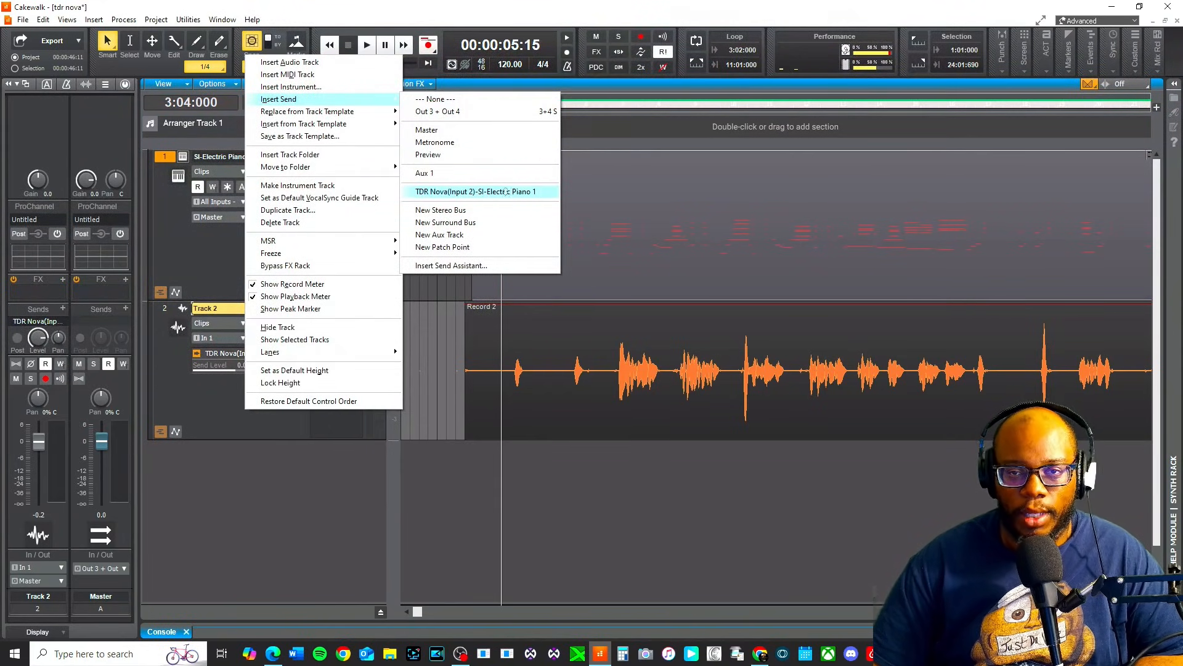
pyautogui.click(213, 403)
# Step: Select Track 2 and toggle its TDR Nova send between pre-fader and post-fader, leaving it pre-fader
pyautogui.click(166, 311)
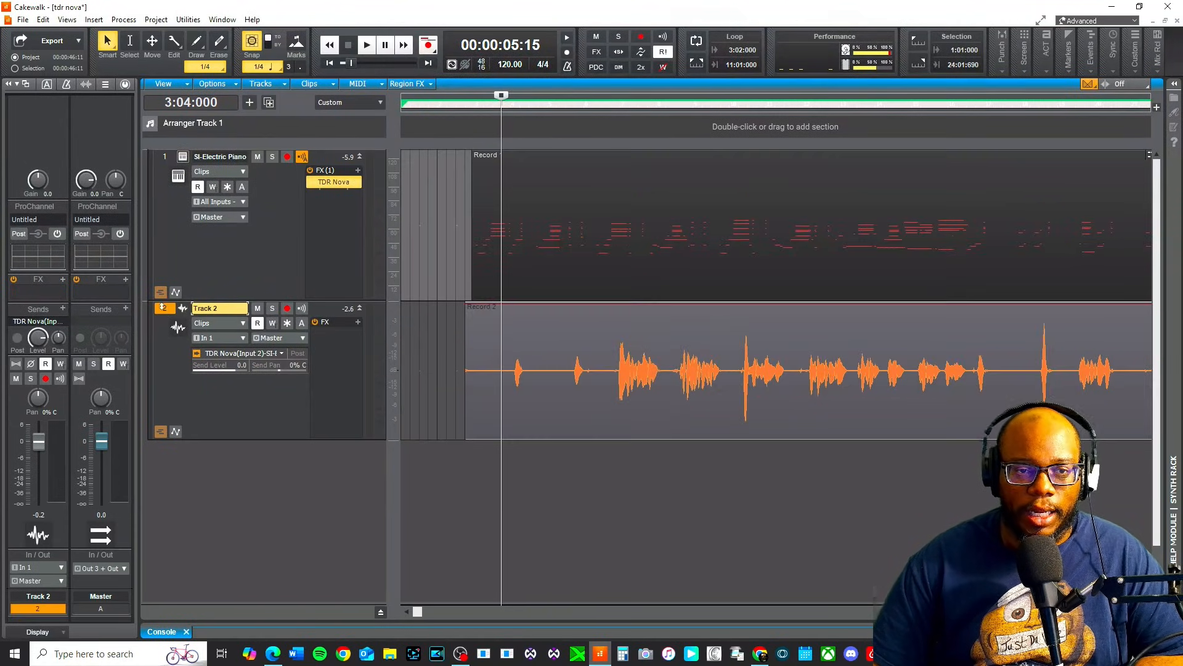
pyautogui.click(17, 338)
pyautogui.click(17, 338)
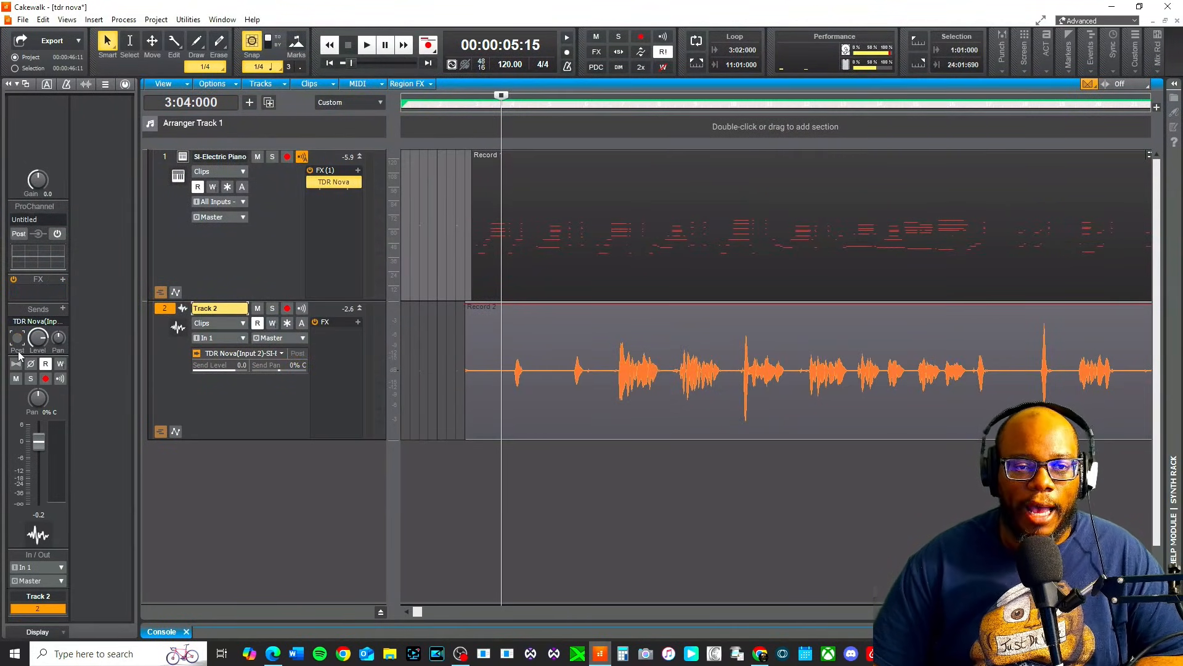
pyautogui.click(18, 339)
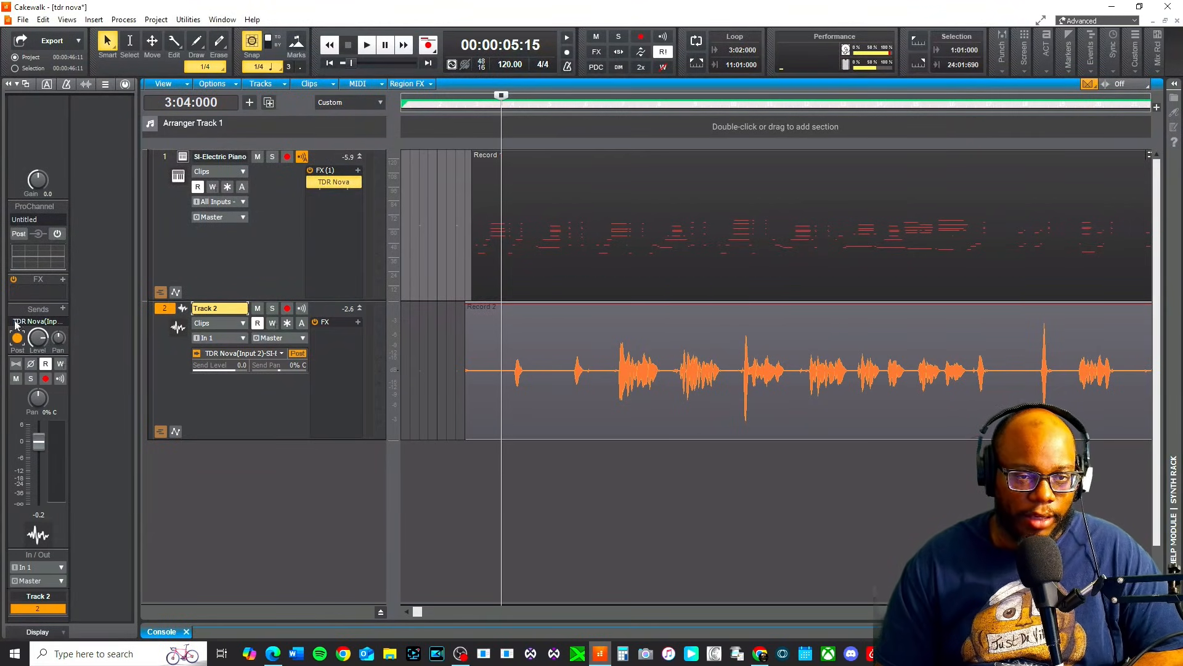
pyautogui.click(17, 337)
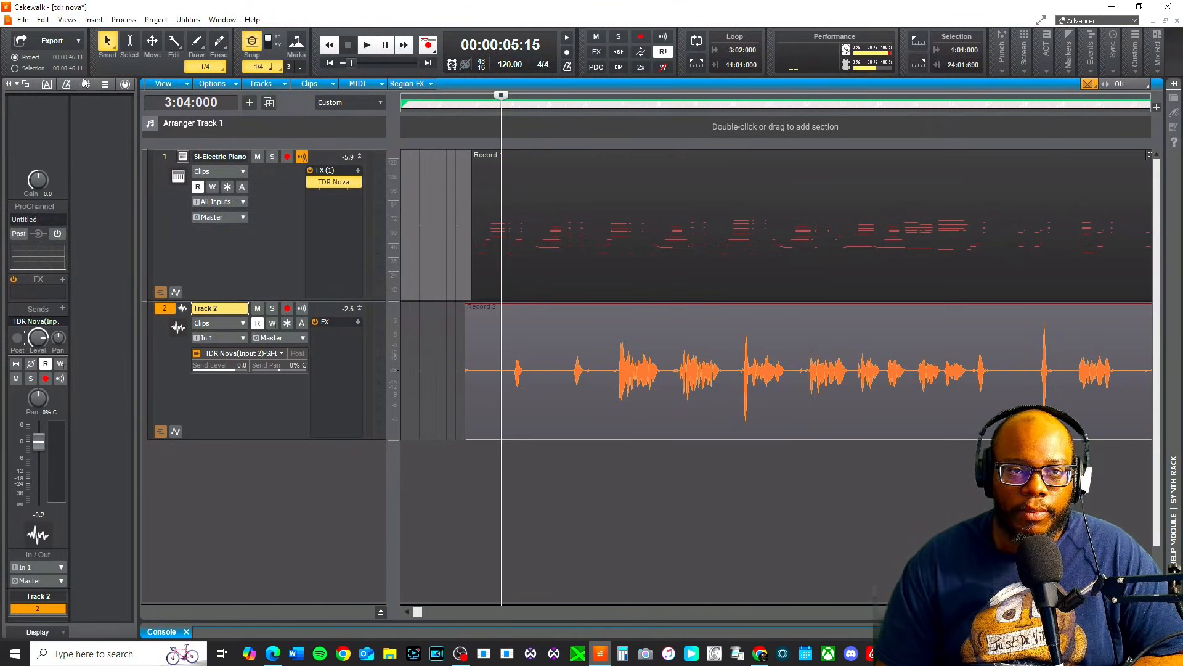
# Step: Review the 64-bit Double Precision Engine option in the audio driver settings and leave the preferences without changes
pyautogui.click(41, 22)
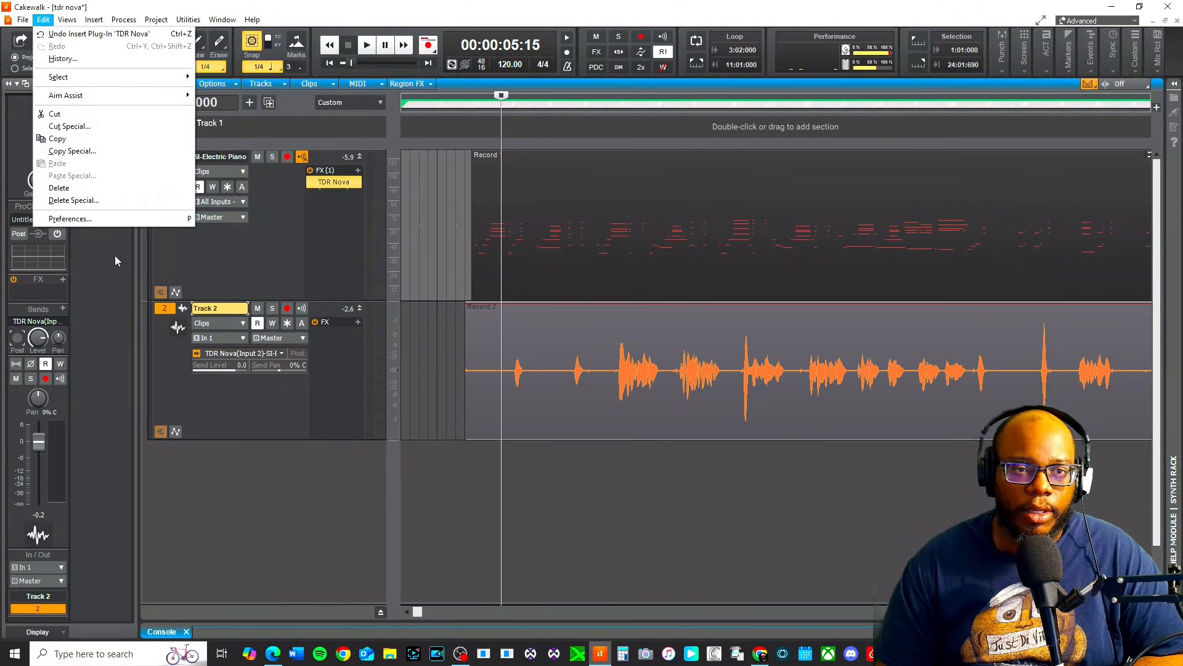
pyautogui.click(114, 220)
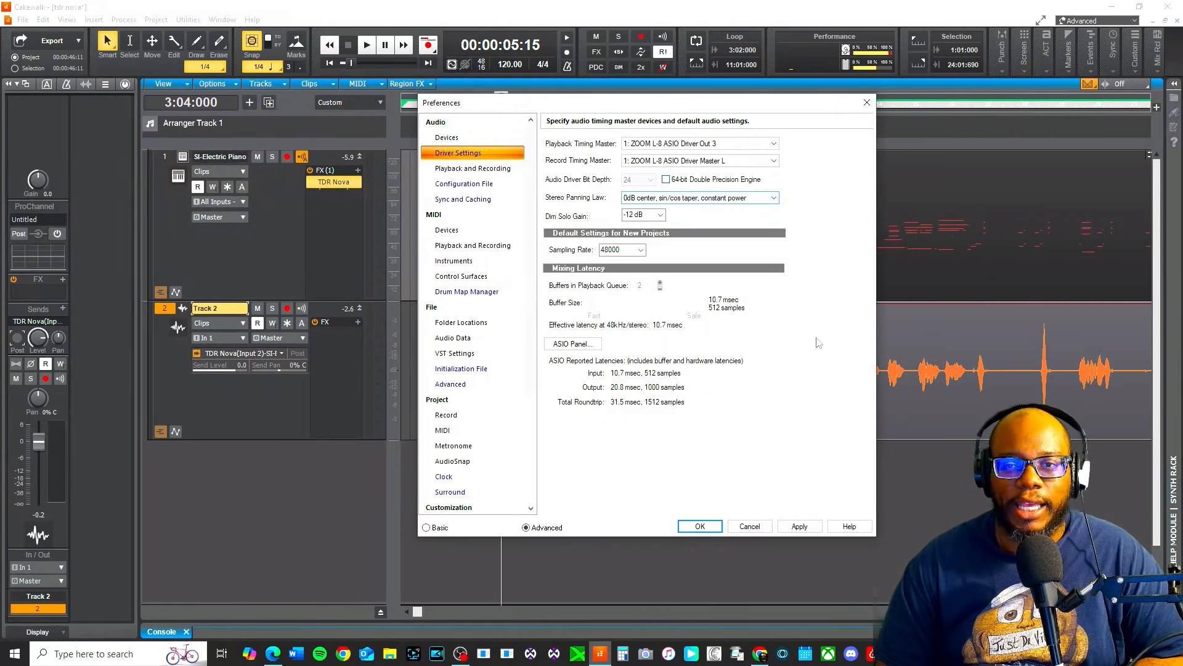
pyautogui.click(751, 526)
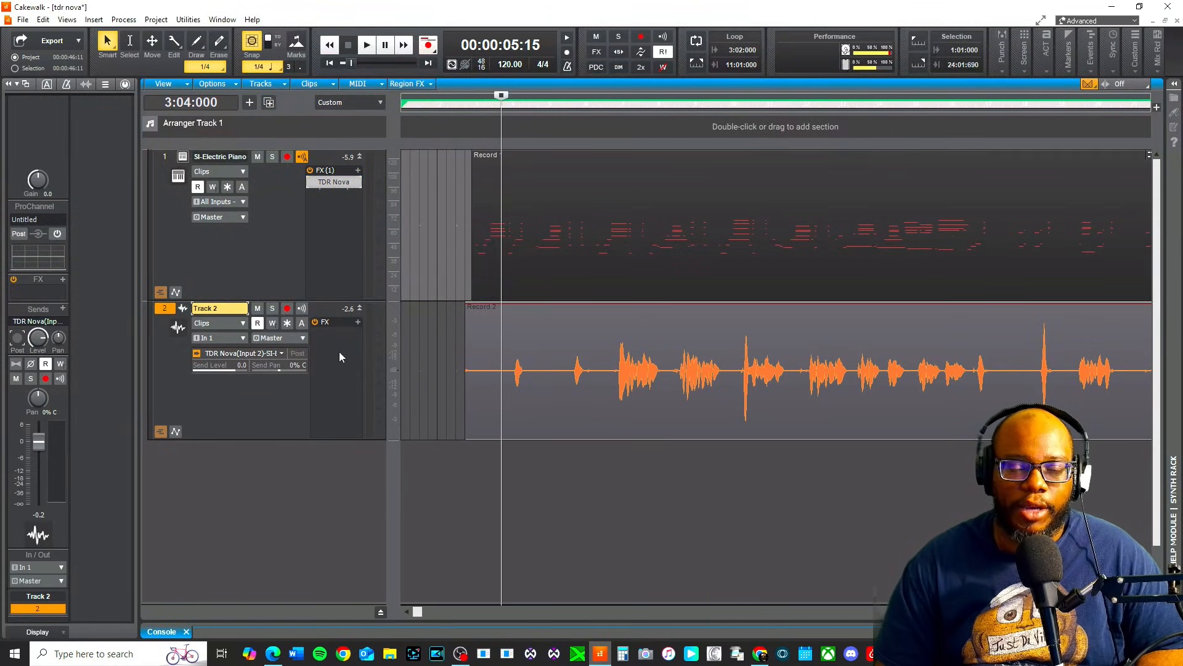
# Step: Play the project from 3:04:000 with TDR Nova bypassed on the piano track, and stop playback
pyautogui.press('space')
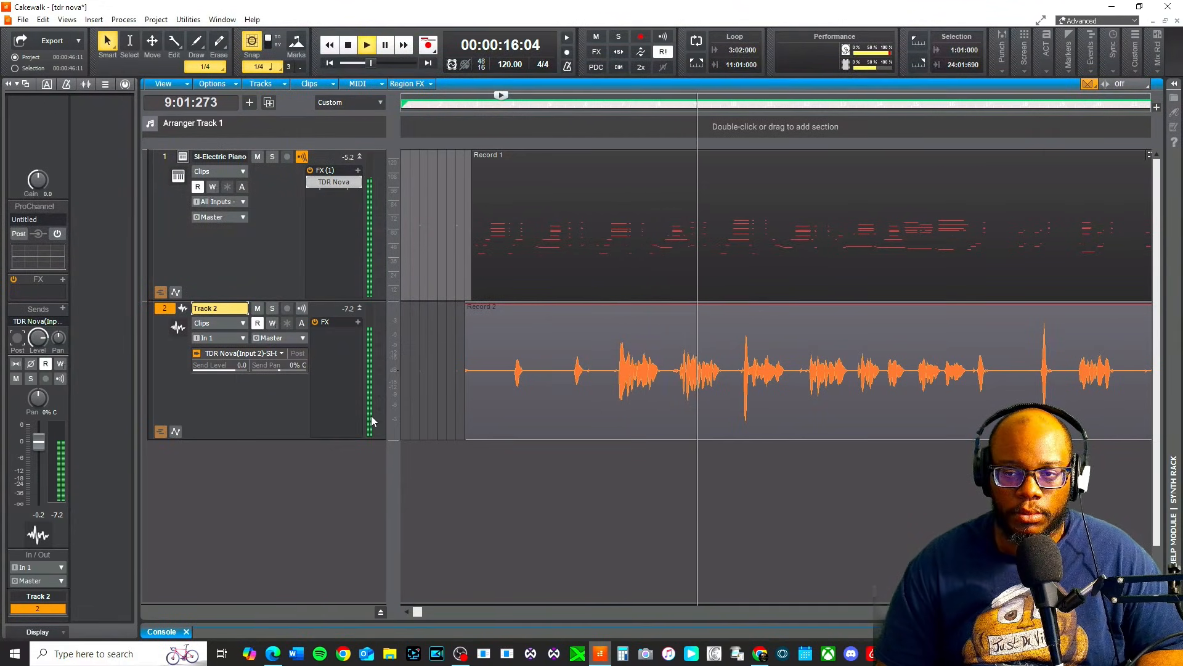
pyautogui.press('space')
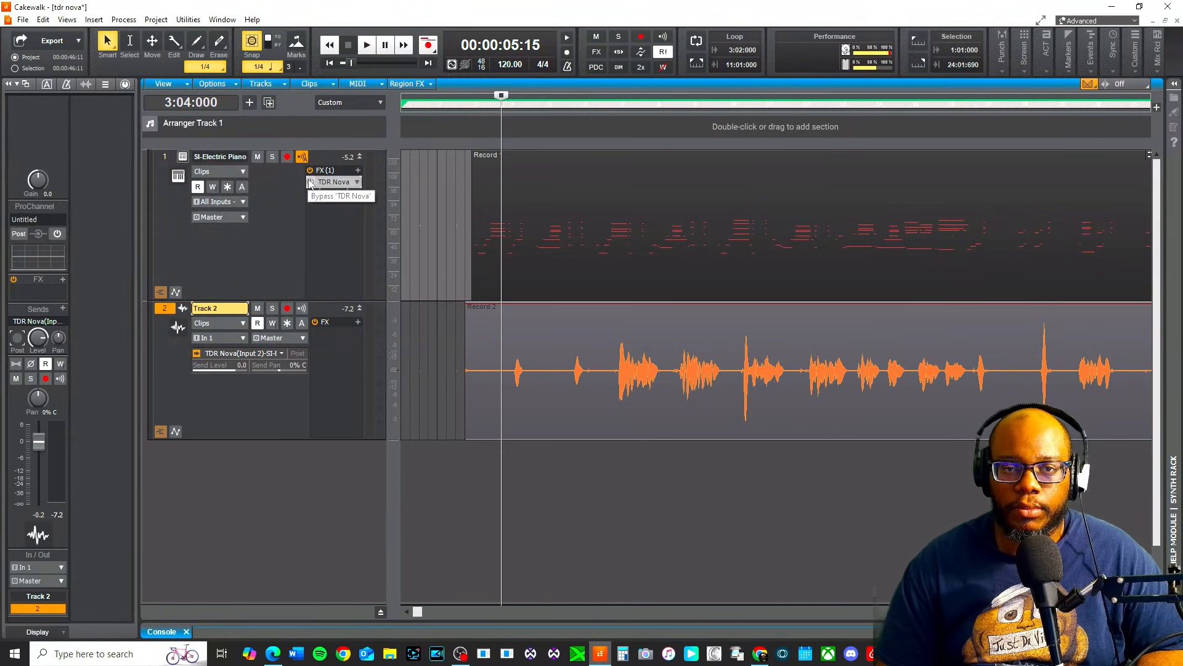
# Step: Open the interface of the re-enabled TDR Nova on the piano track, reposition its window and pin it
pyautogui.doubleClick(335, 182)
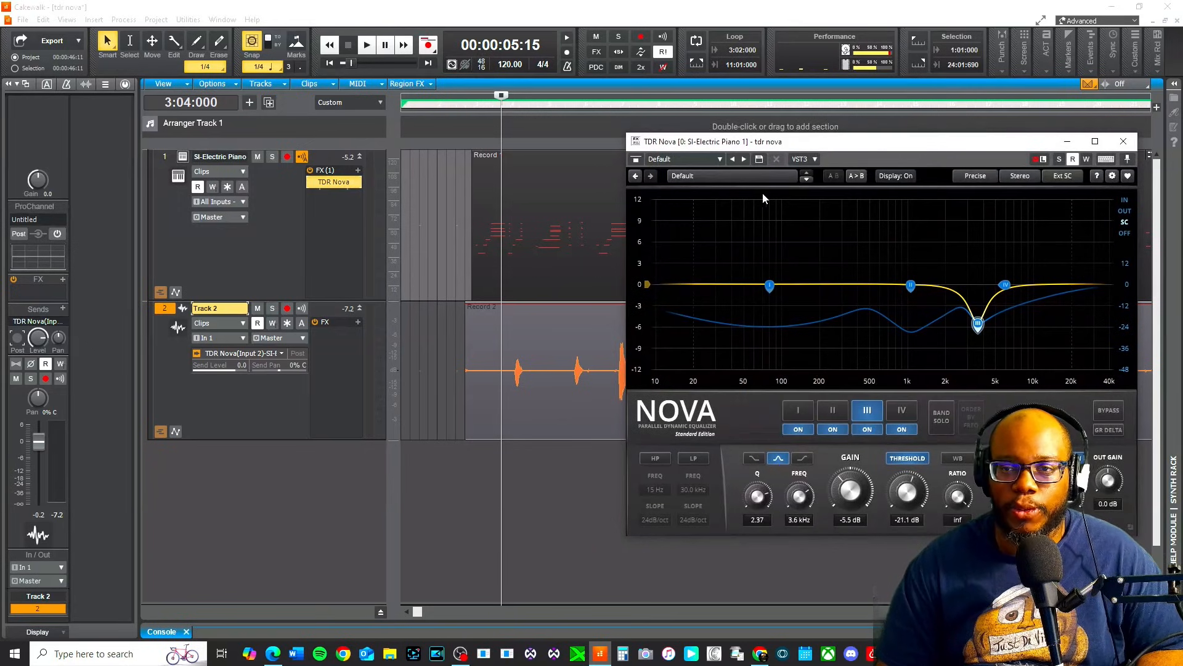
pyautogui.moveTo(924, 149); pyautogui.dragTo(748, 101)
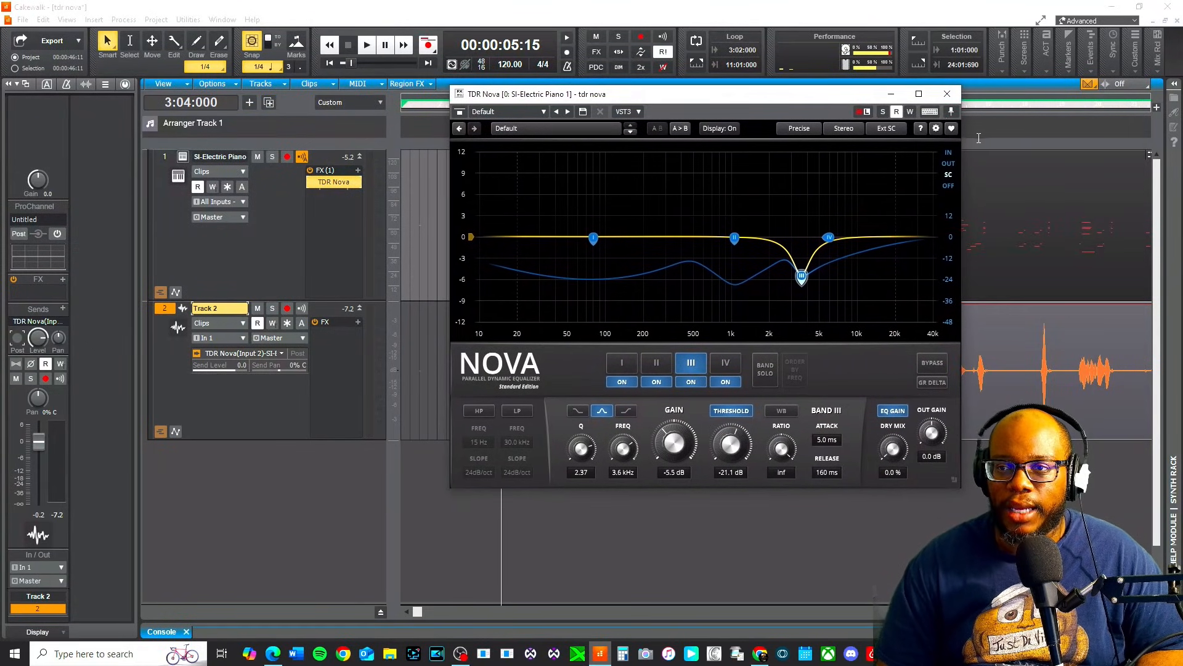
pyautogui.click(951, 111)
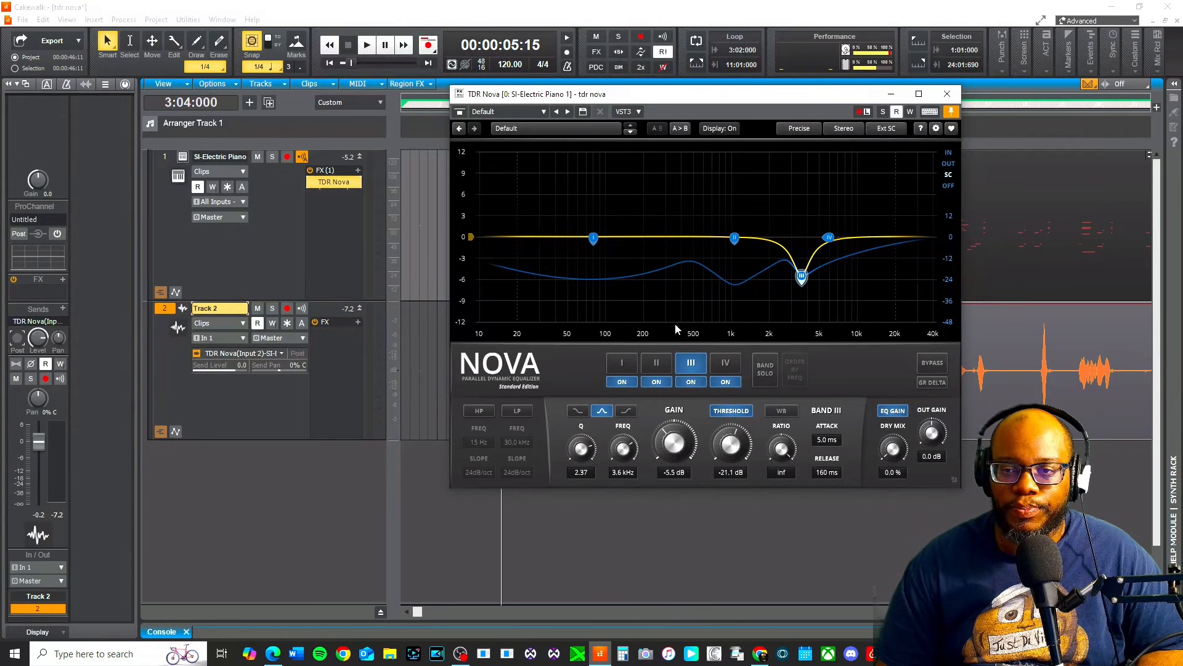
# Step: Inspect TDR Nova bands I, II and III, and toggle Band I's threshold off and on again
pyautogui.click(593, 239)
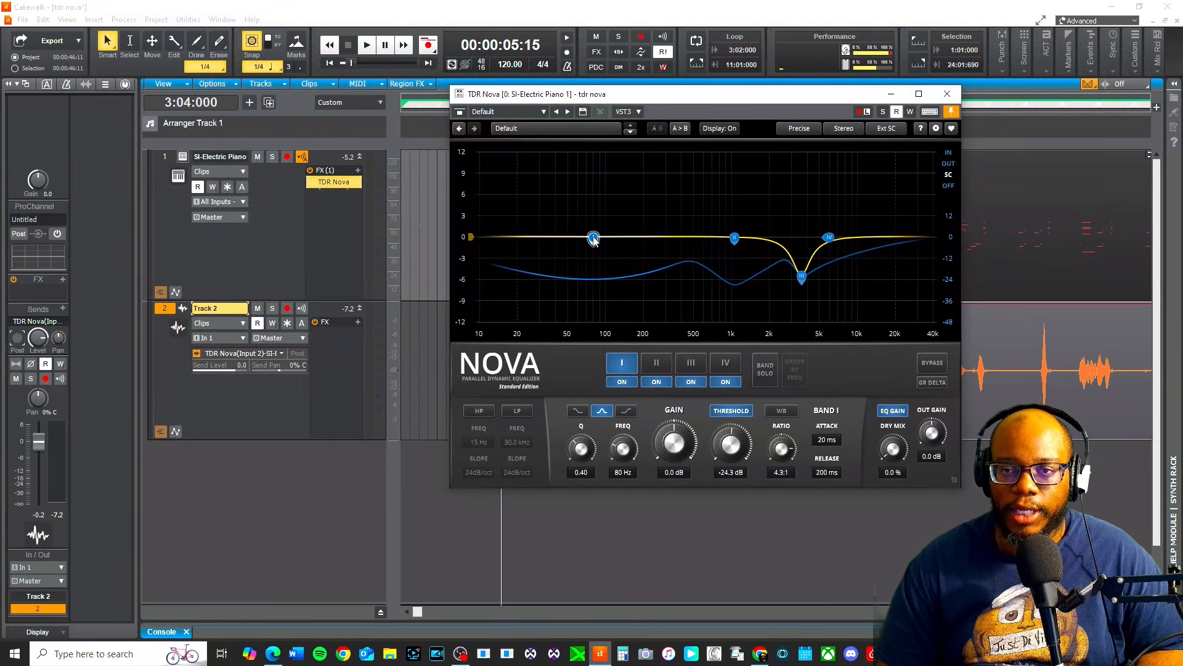
pyautogui.click(734, 239)
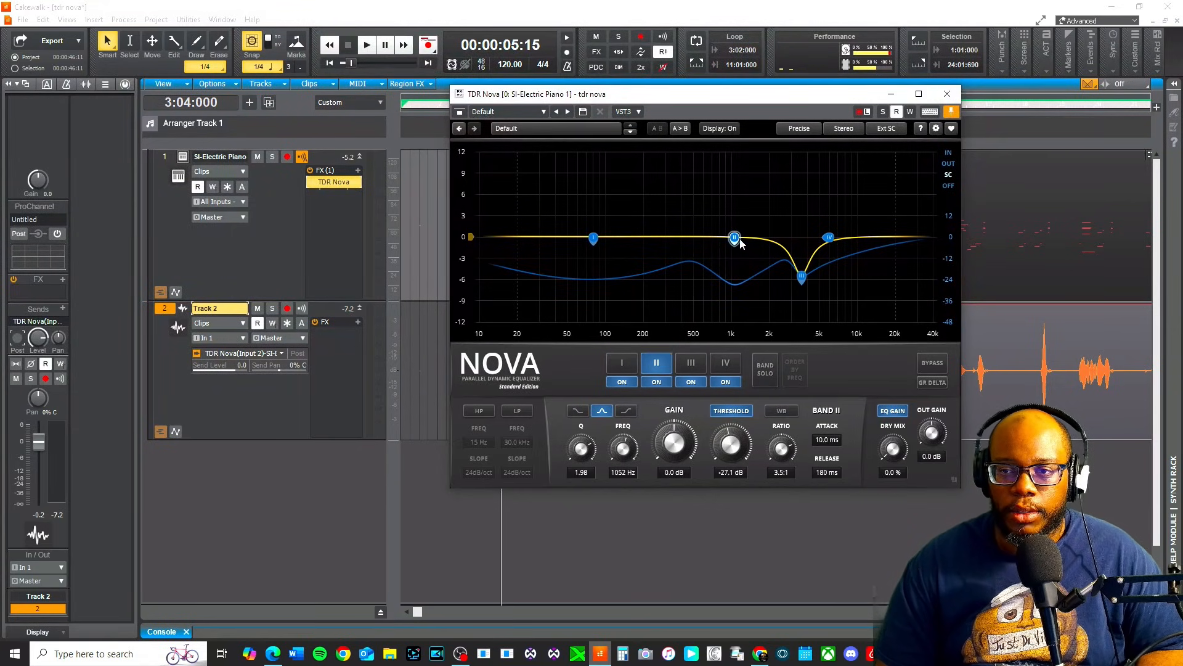
pyautogui.click(801, 277)
pyautogui.click(592, 238)
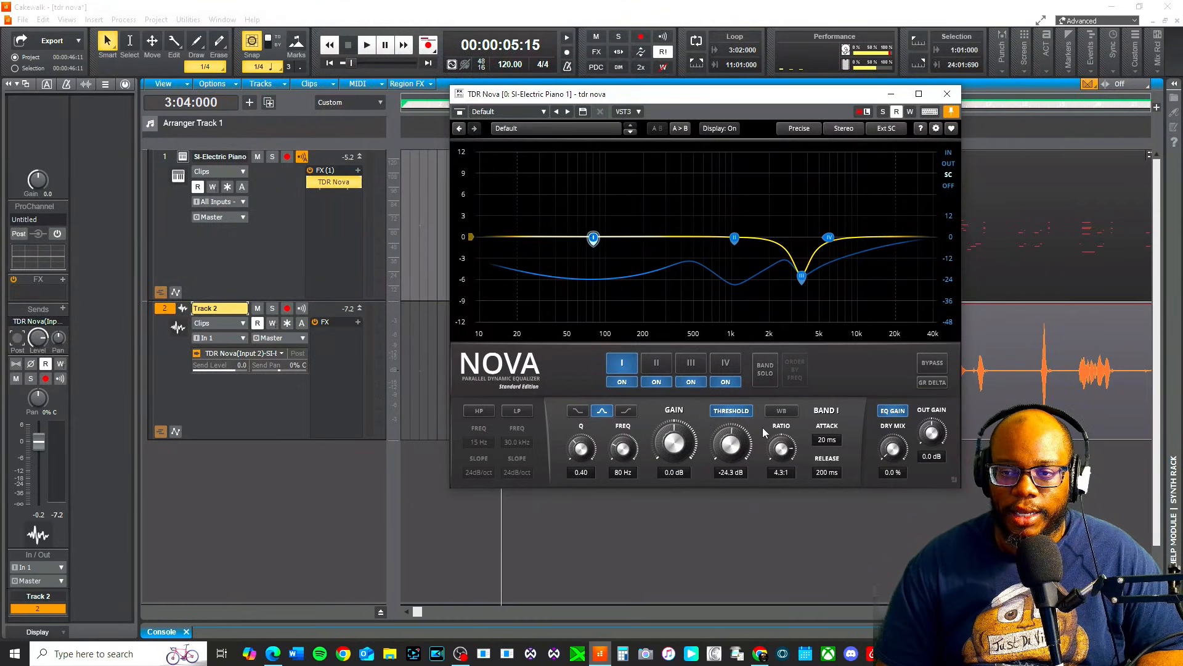
pyautogui.click(724, 411)
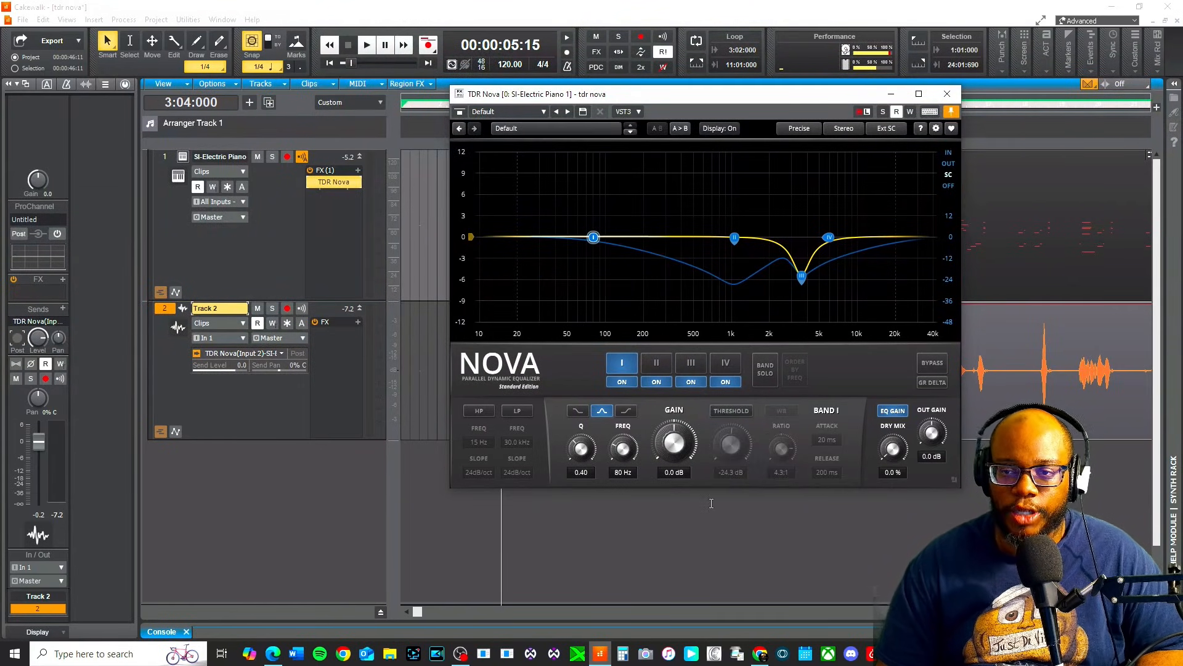
pyautogui.click(735, 411)
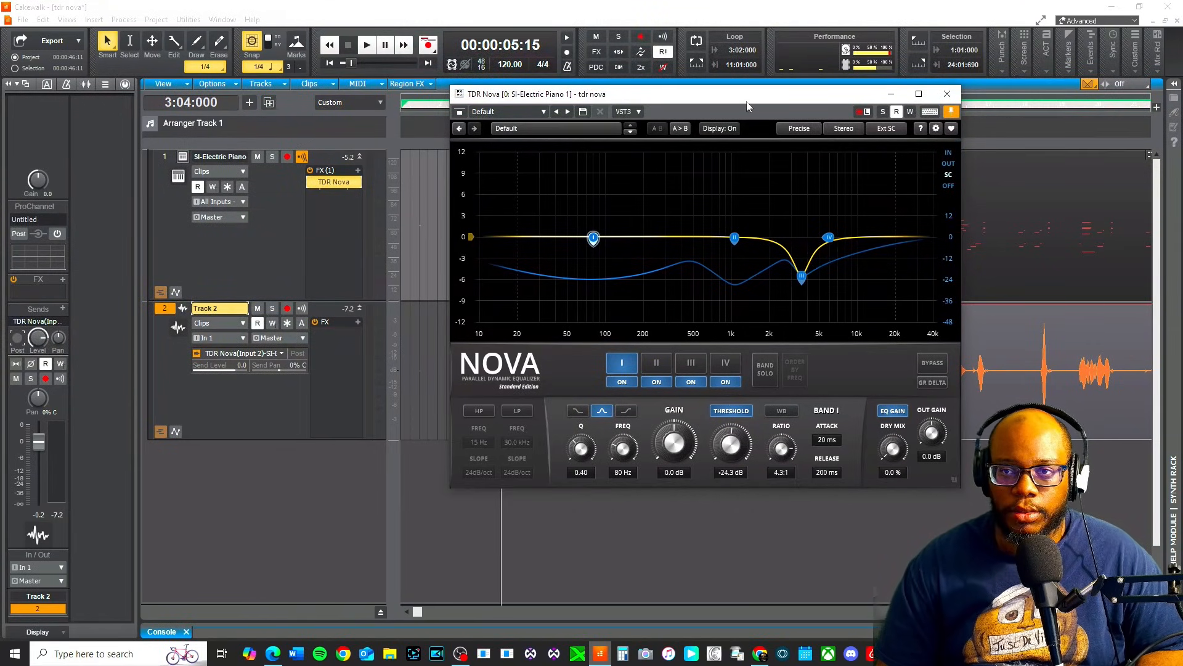
# Step: Move the TDR Nova window over the track controls, play from 3:04:000 to watch its display, and stop playback
pyautogui.moveTo(747, 106); pyautogui.dragTo(644, 90)
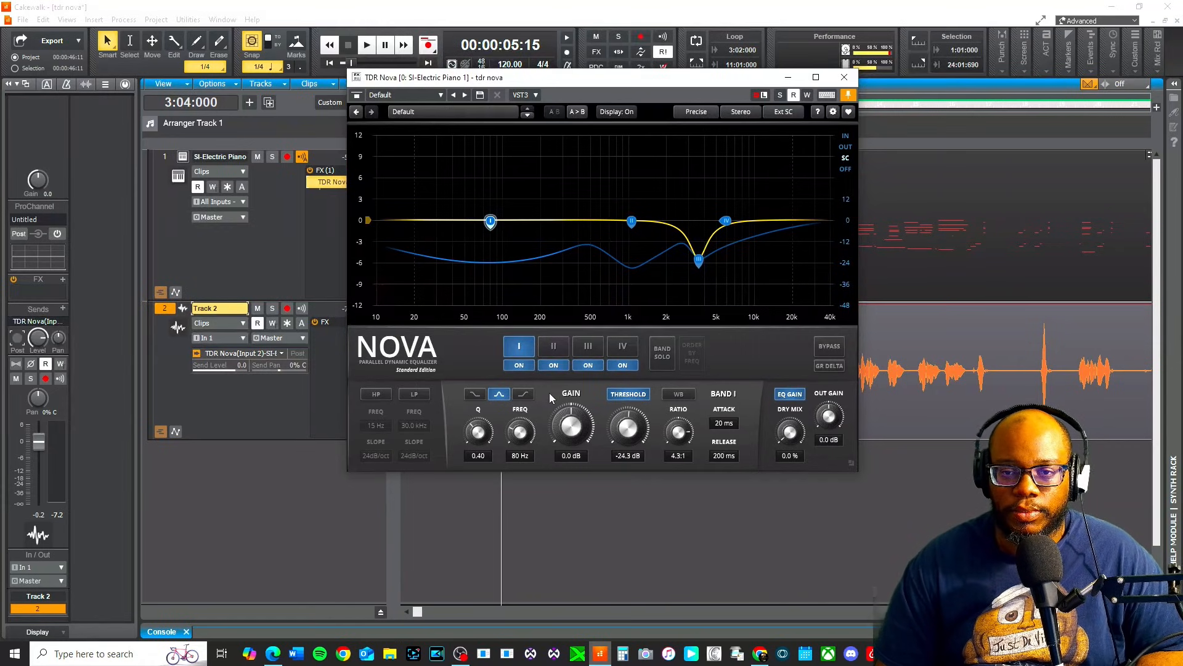
pyautogui.press('space')
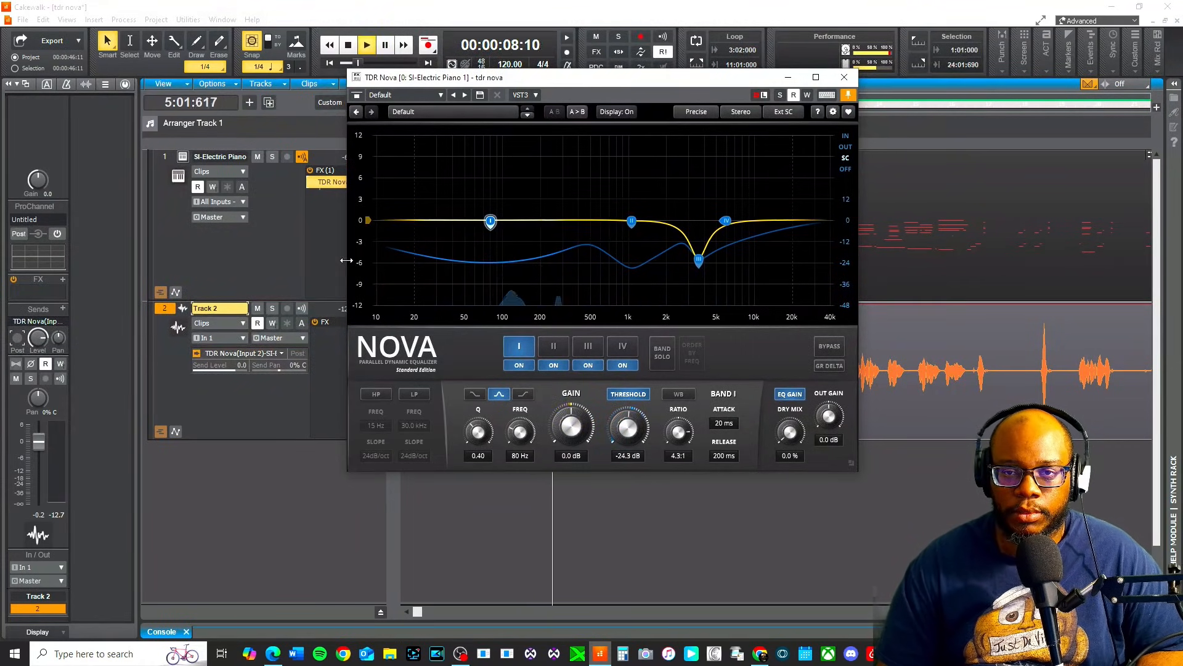
pyautogui.press('space')
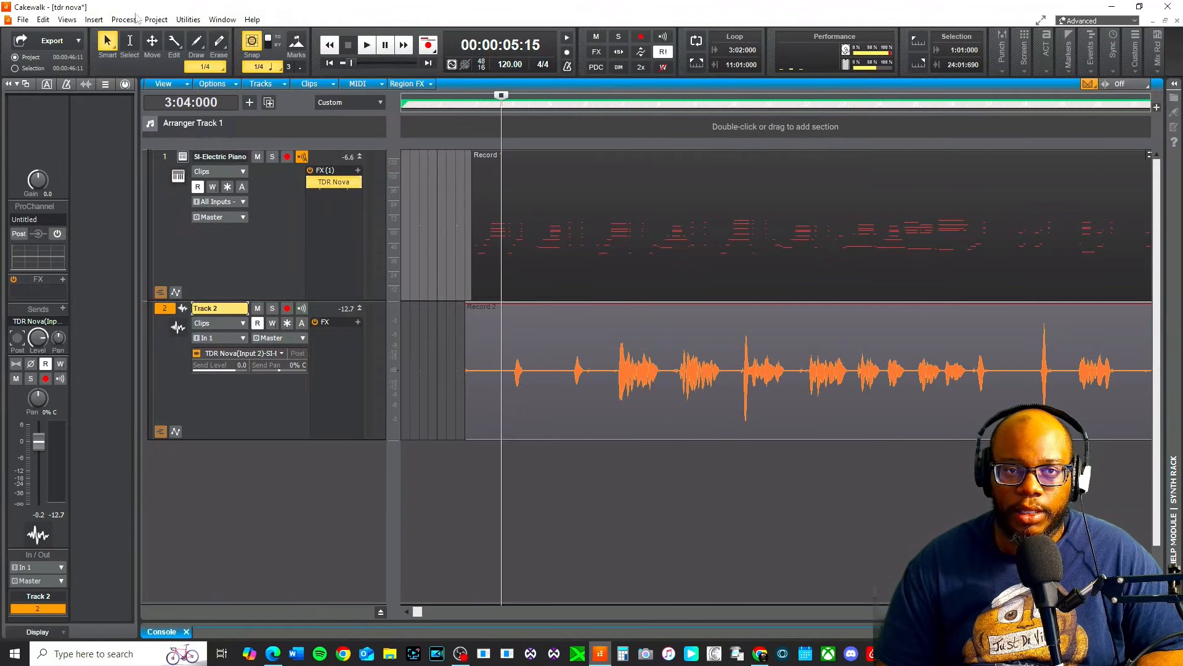
# Step: Enable the 64-bit Double Precision Engine in the audio driver settings, apply the change and close the preferences
pyautogui.click(43, 19)
pyautogui.moveTo(61, 21)
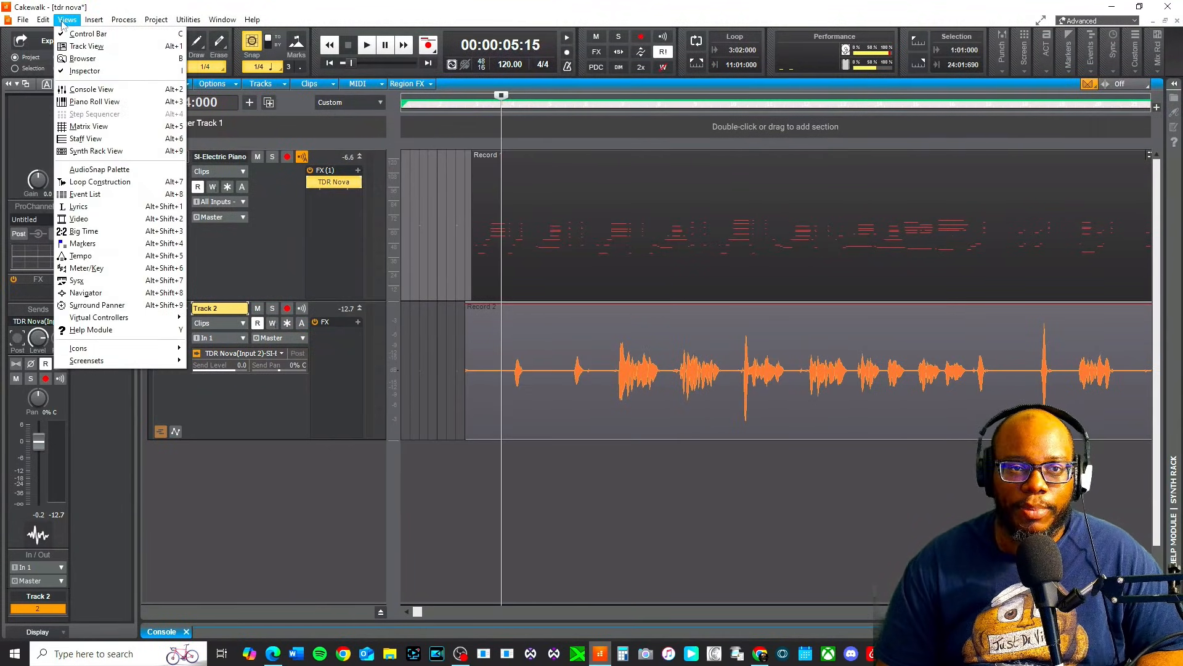
pyautogui.click(77, 218)
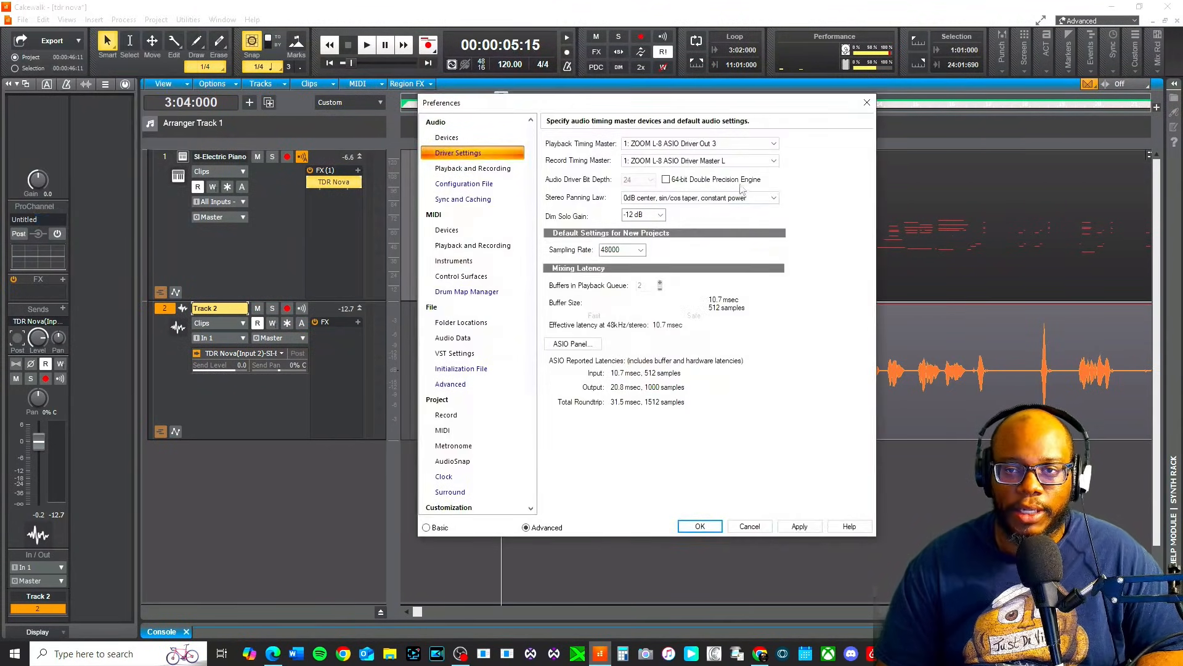
pyautogui.click(670, 182)
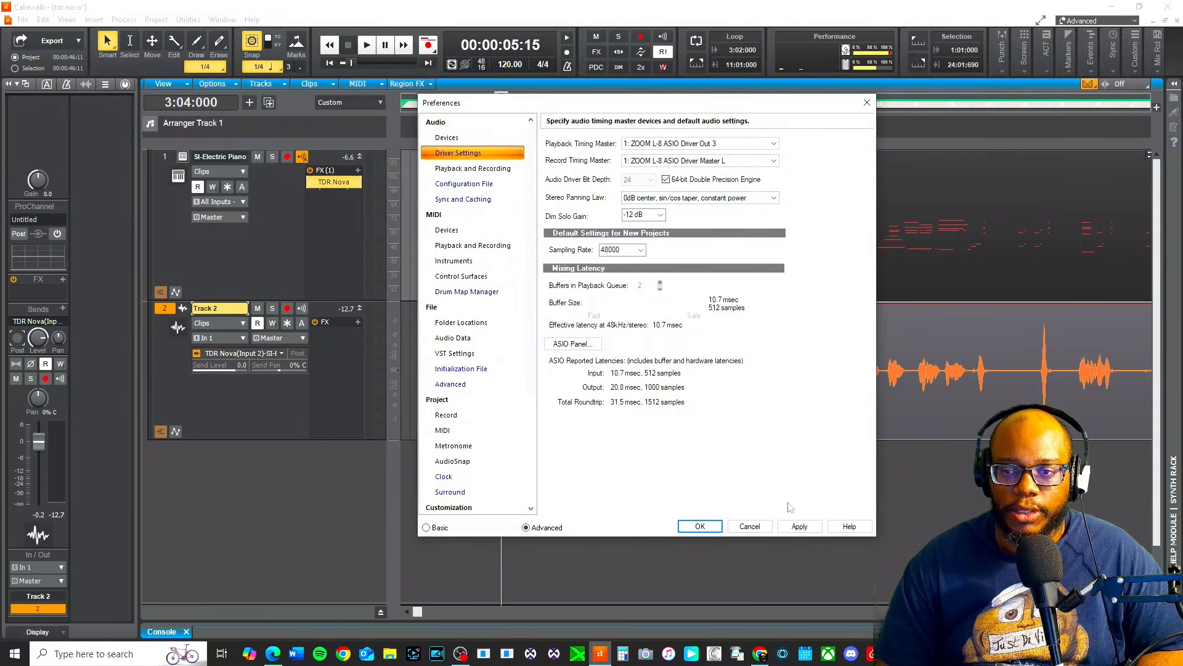
pyautogui.click(794, 523)
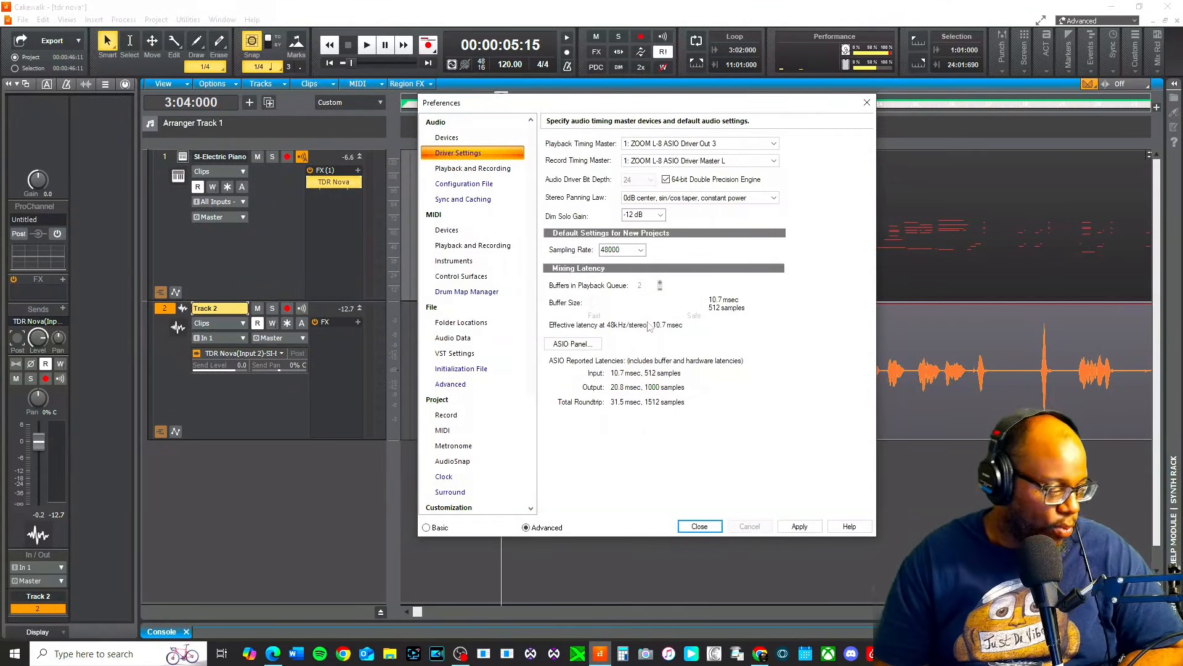
pyautogui.click(699, 525)
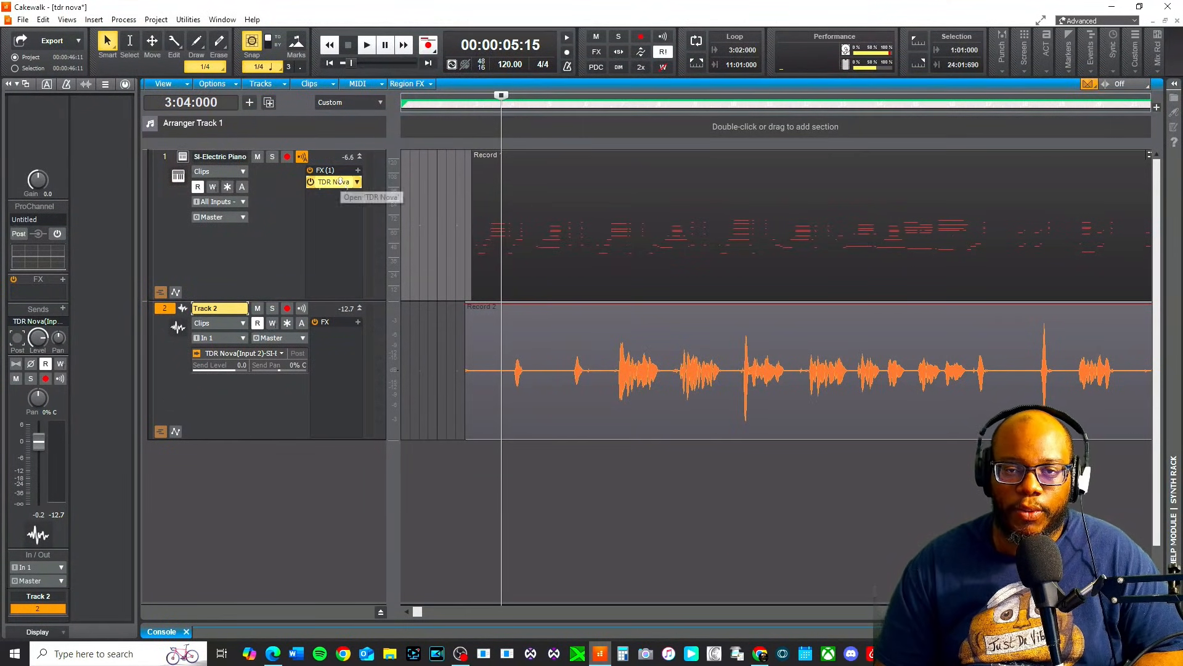
# Step: Reopen TDR Nova on the piano track, play from 3:04:000 with the 64-bit engine enabled, and stop playback
pyautogui.doubleClick(341, 183)
pyautogui.press('space')
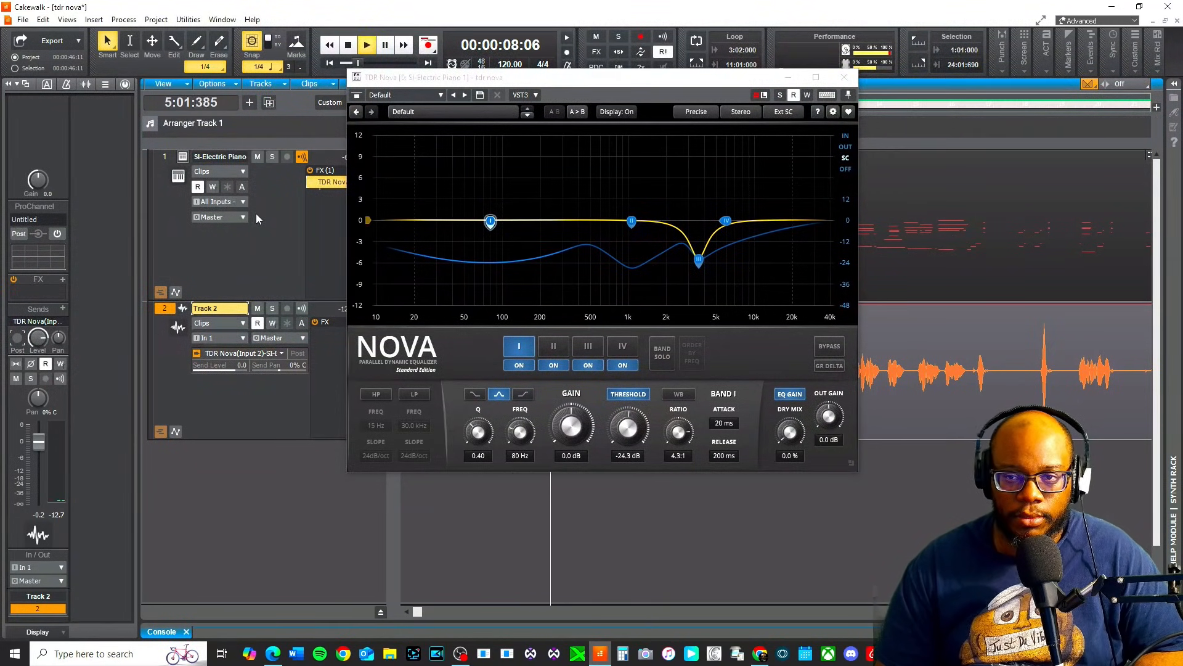
pyautogui.press('space')
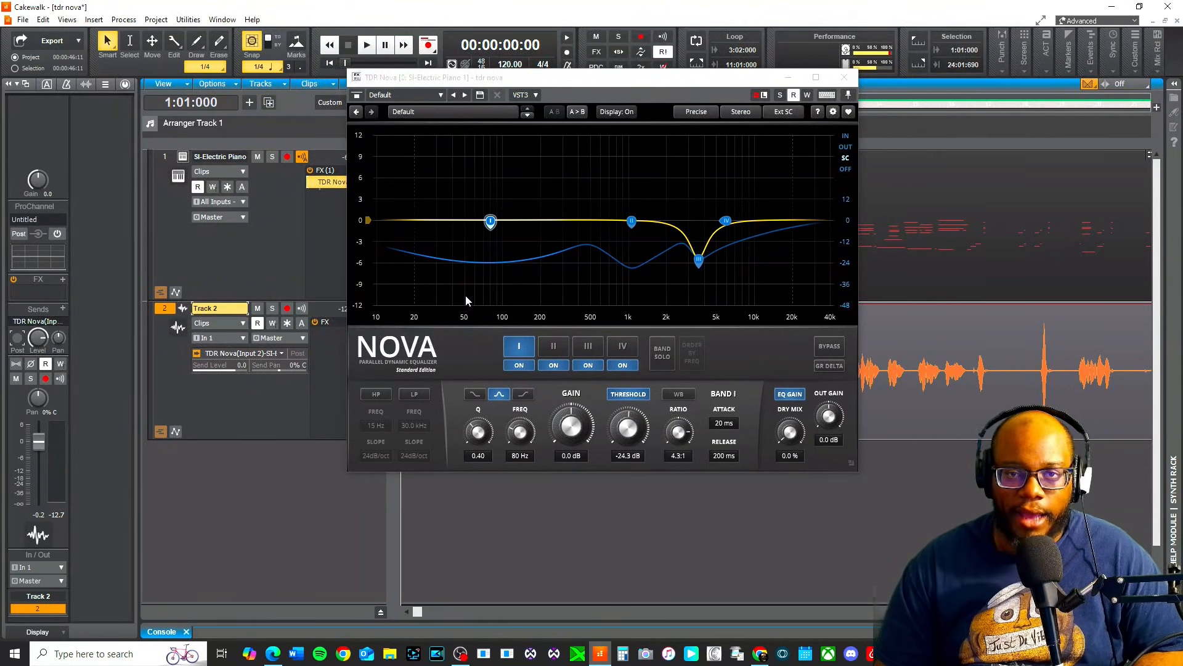
# Step: Disable the 64-bit Double Precision Engine in the audio driver settings, apply the change and close the preferences
pyautogui.click(43, 19)
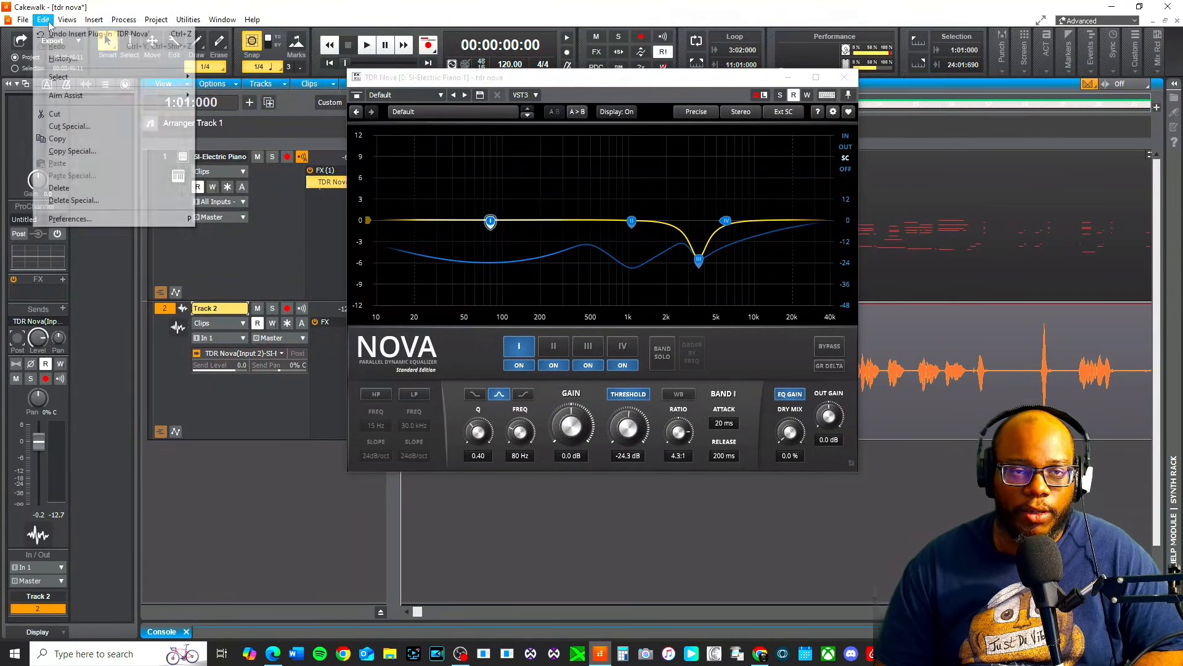
pyautogui.click(101, 223)
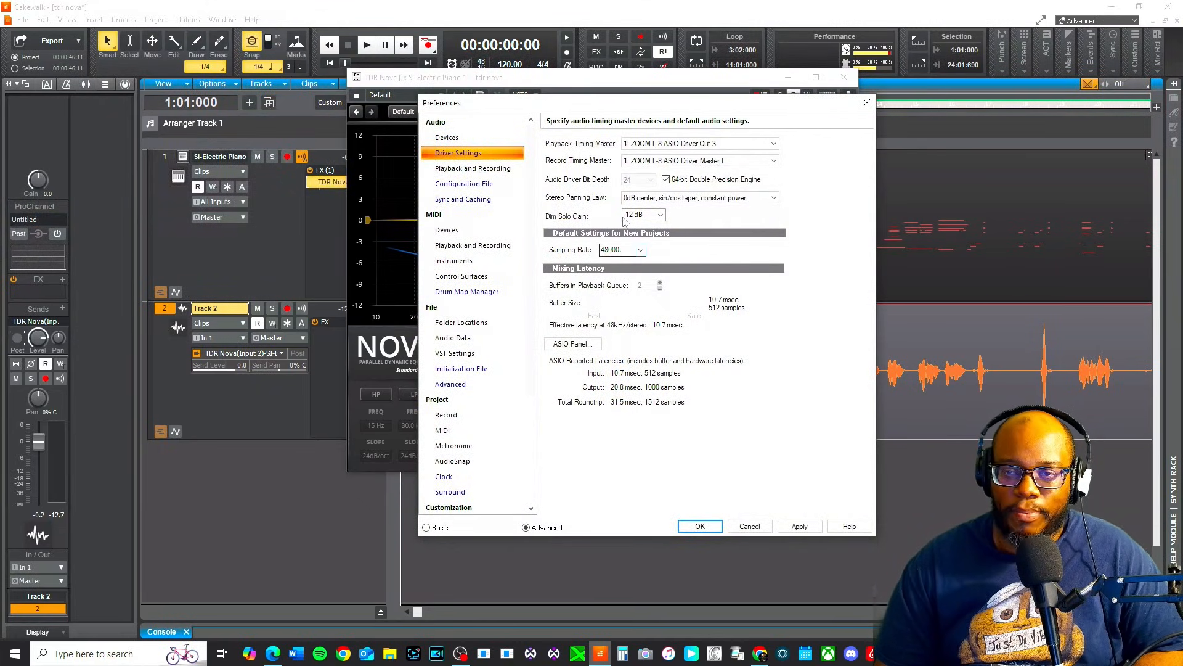
pyautogui.click(666, 179)
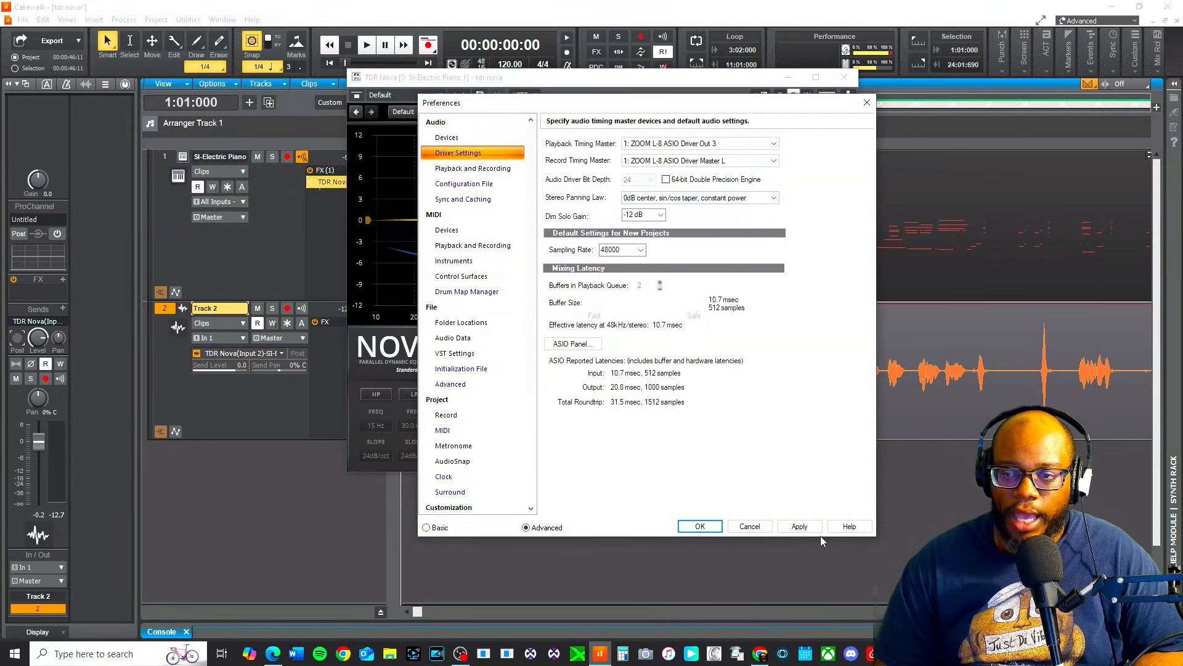
pyautogui.click(703, 526)
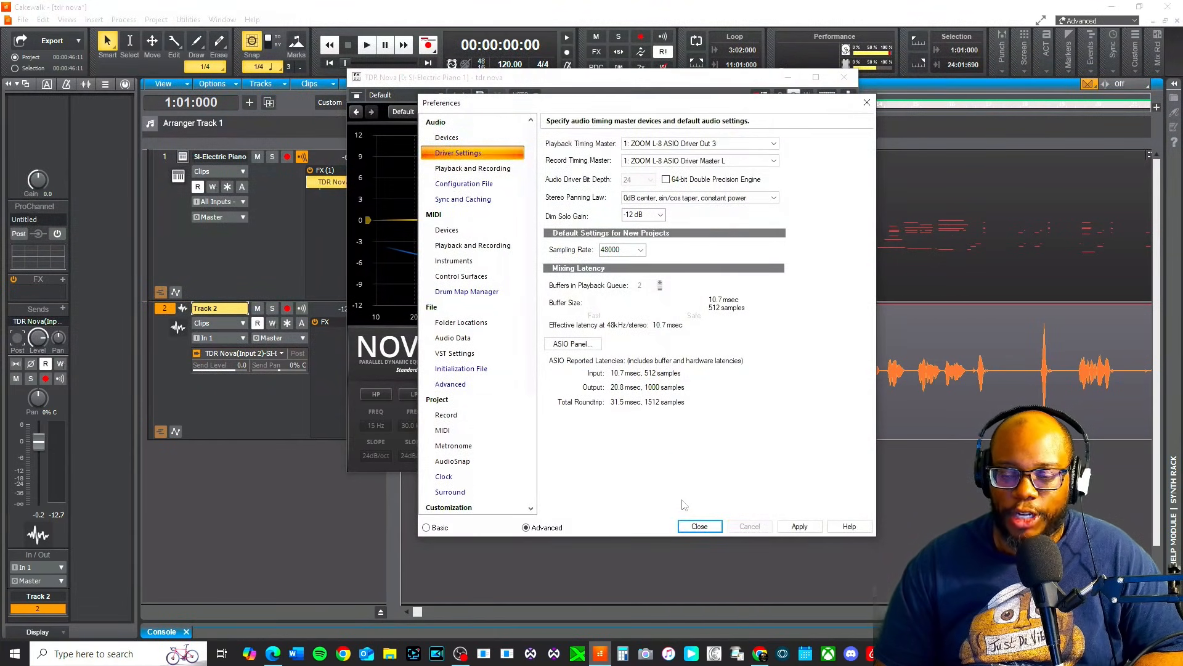
pyautogui.click(699, 525)
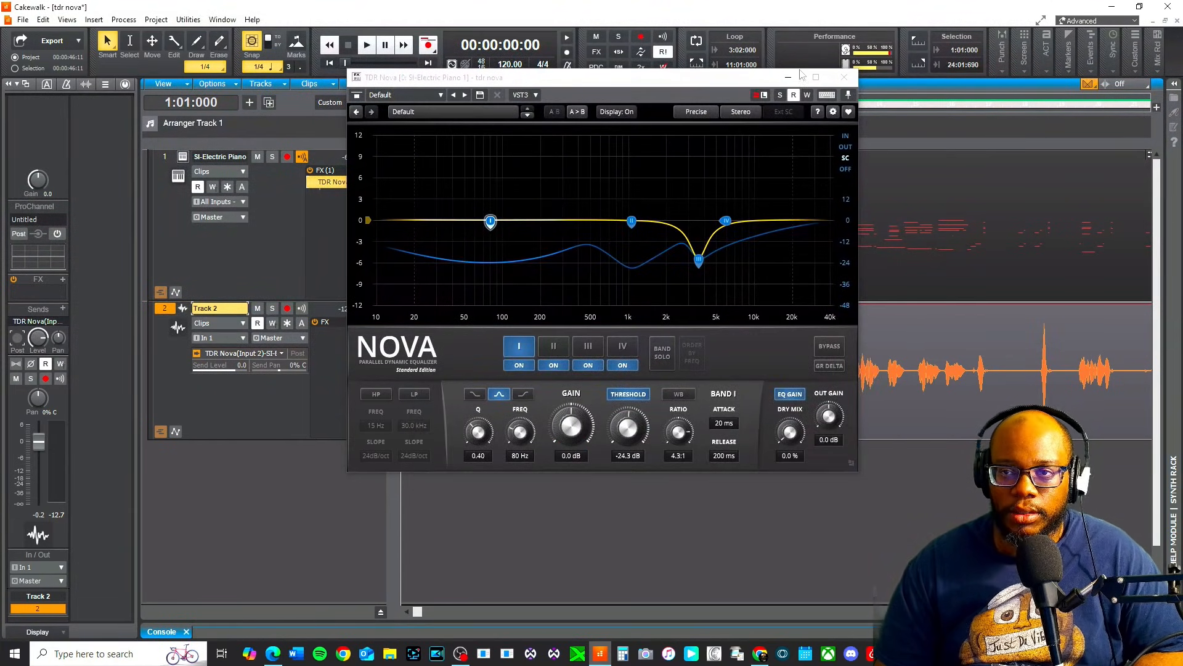
# Step: Close and reopen TDR Nova on the SI-Electric Piano track, enlarge its window and move it over the track controls
pyautogui.click(843, 77)
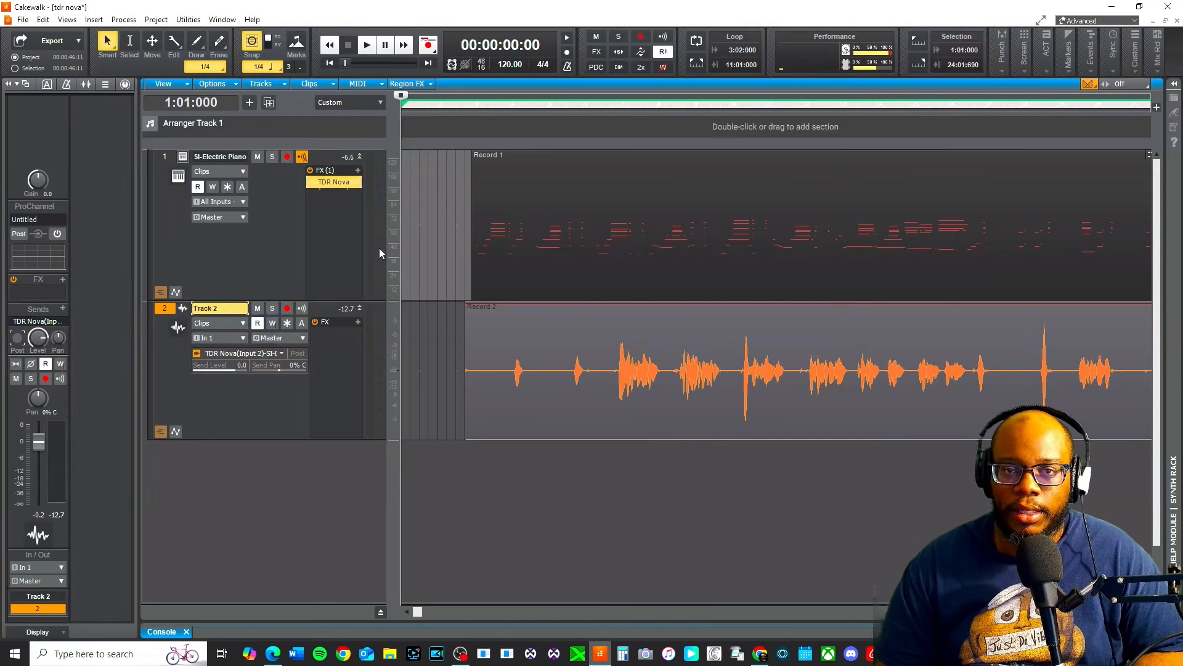
pyautogui.doubleClick(330, 182)
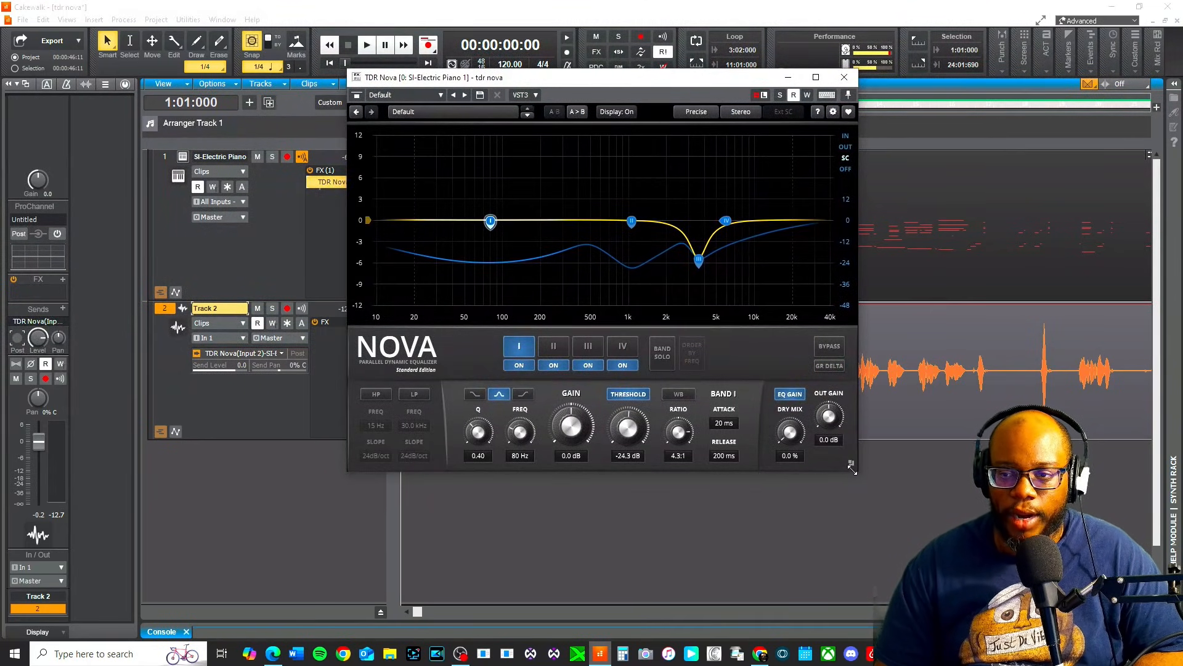
pyautogui.moveTo(852, 468); pyautogui.dragTo(1038, 579)
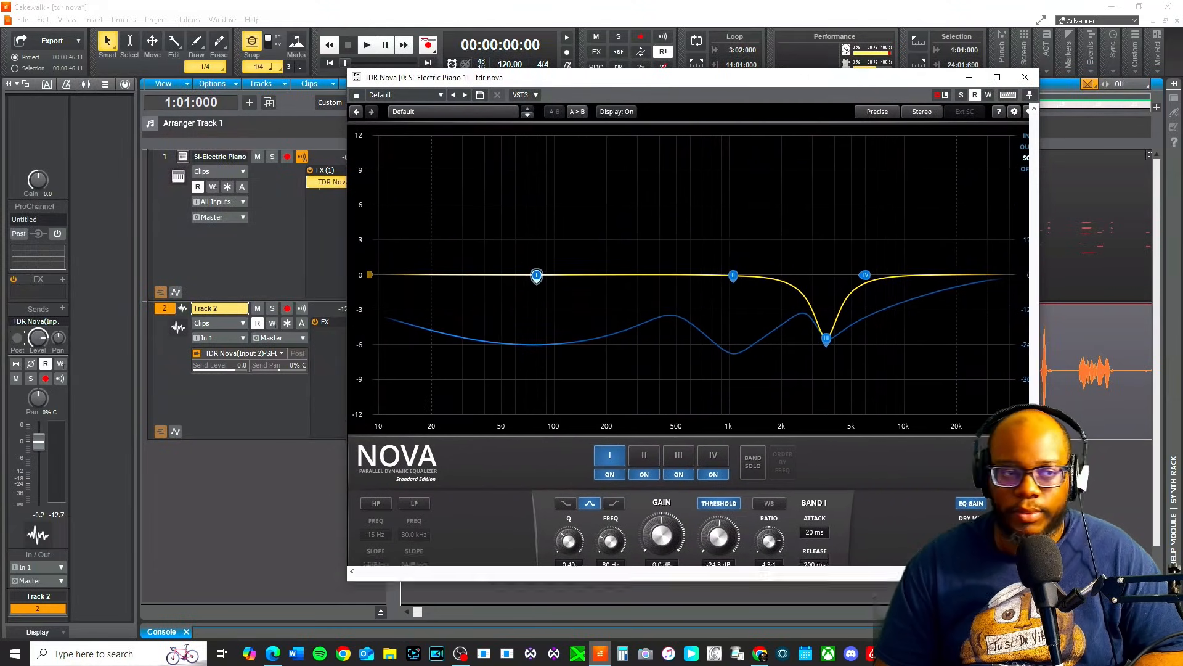
pyautogui.moveTo(771, 80); pyautogui.dragTo(521, 34)
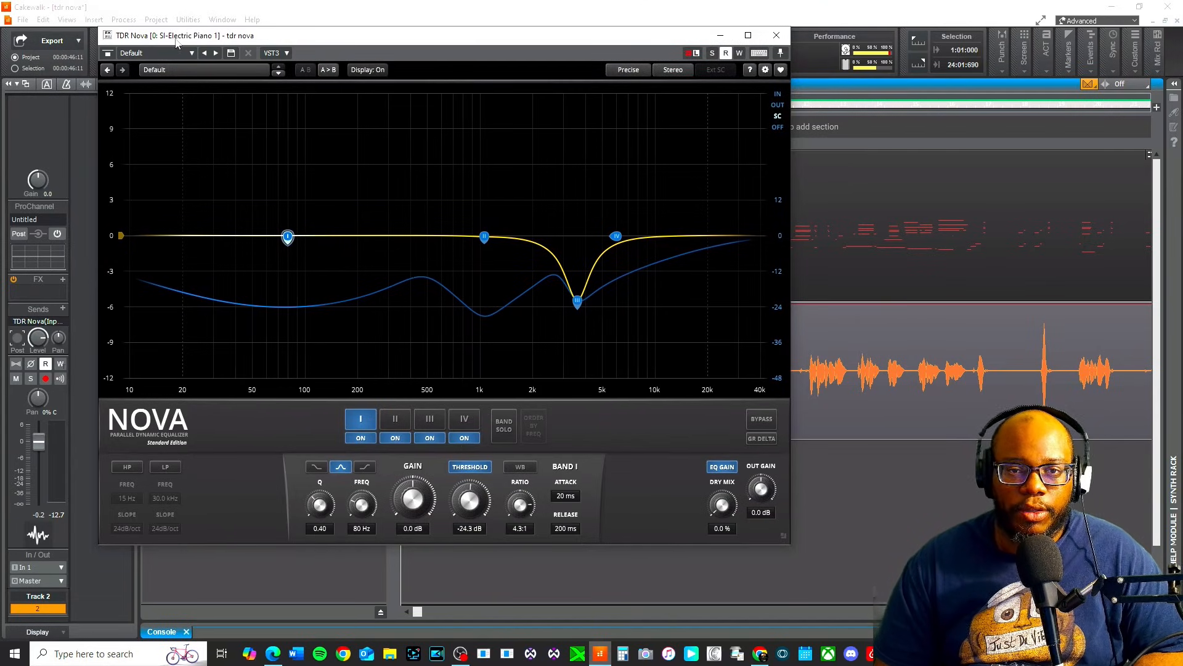
# Step: Look through TDR Nova's preset list, keep the Default preset, and switch the low-pass filter on and off again
pyautogui.click(223, 72)
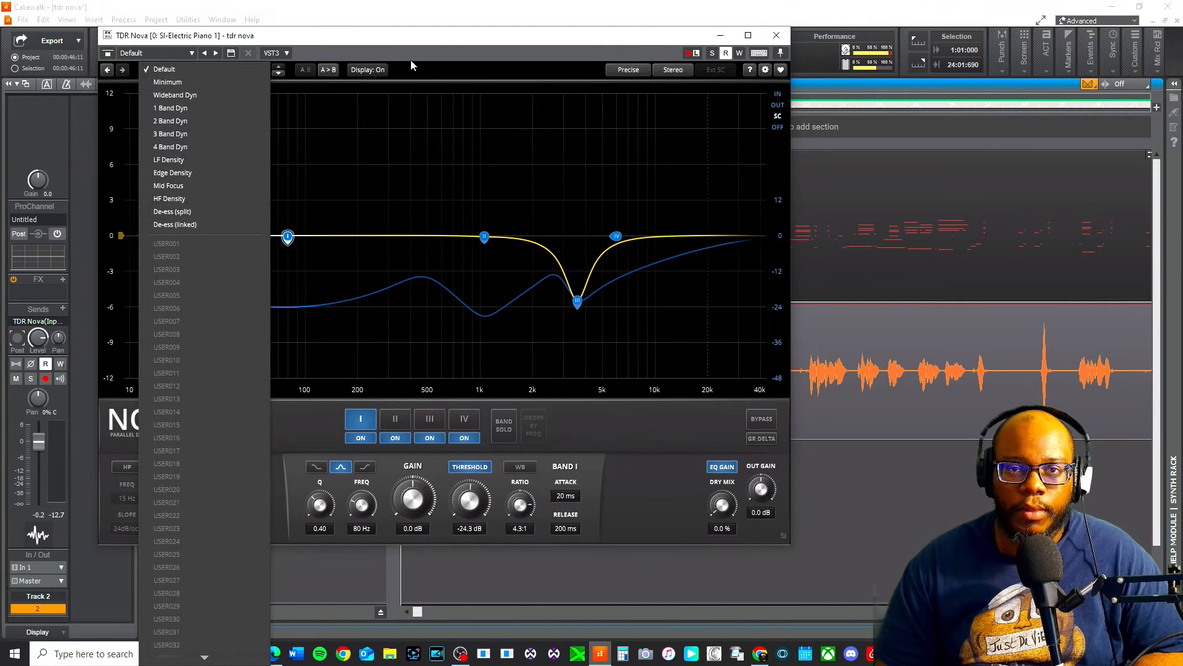
pyautogui.click(187, 66)
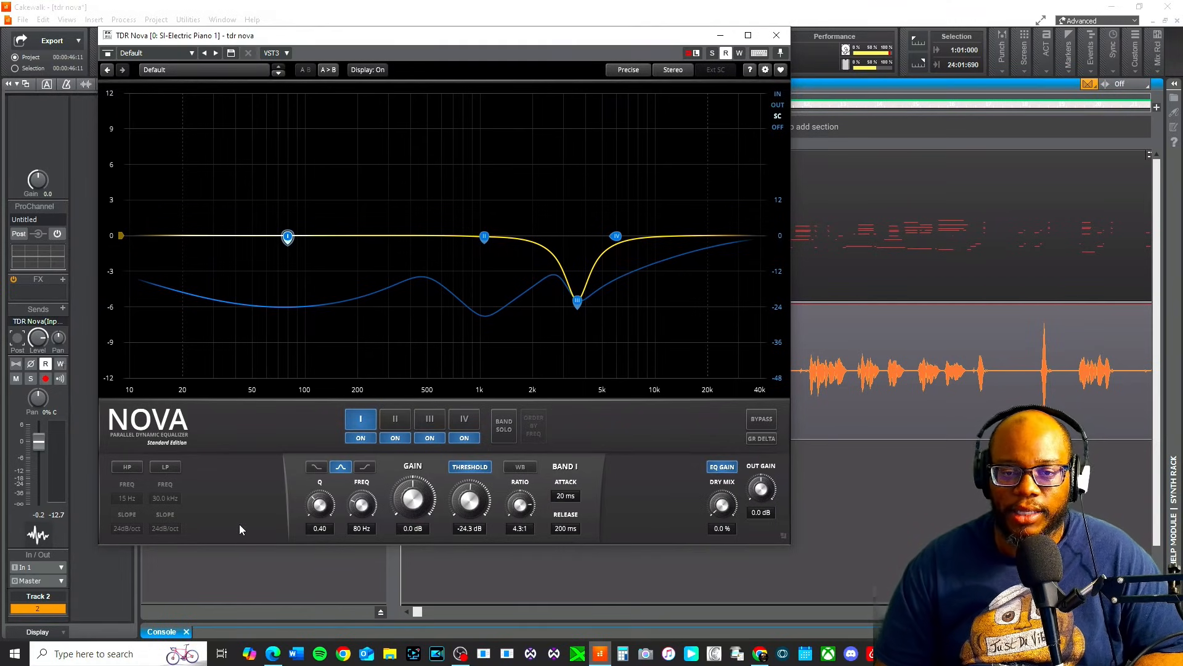
pyautogui.click(155, 470)
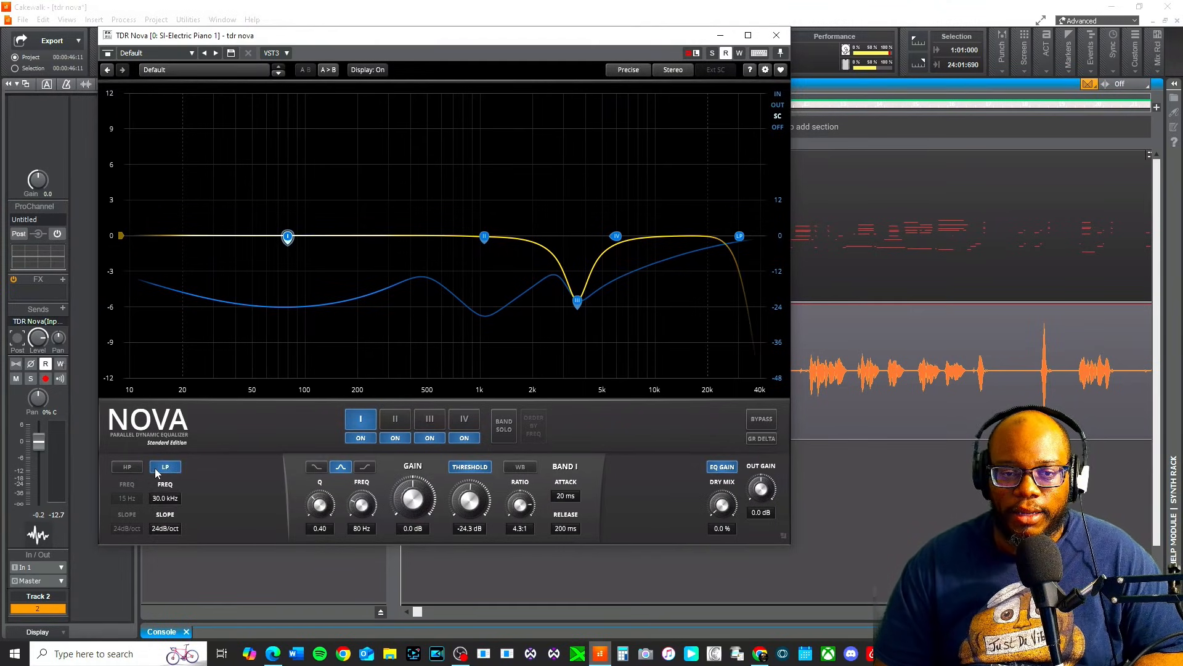
pyautogui.click(741, 240)
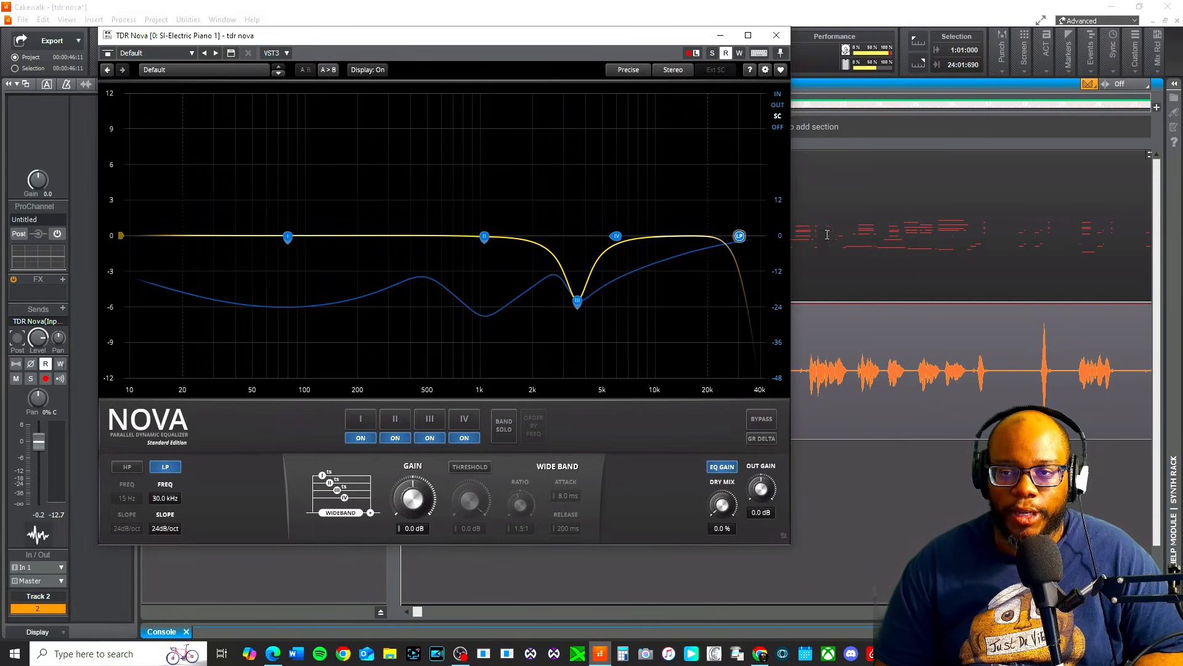
pyautogui.click(175, 467)
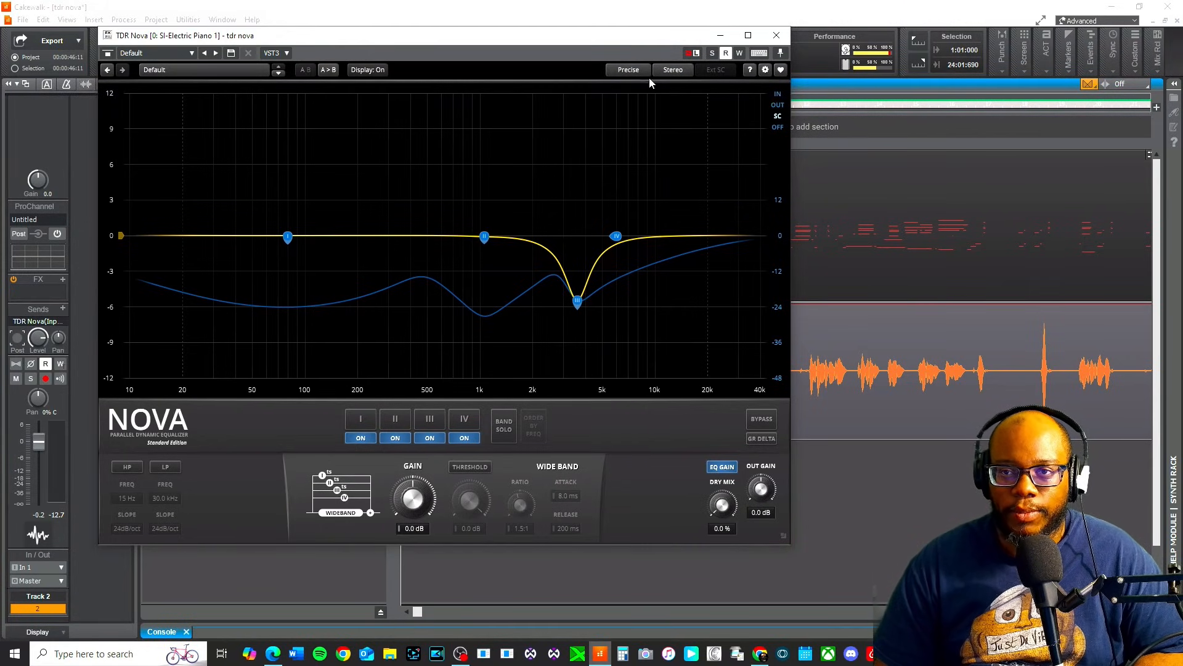
# Step: Review the sidechain source options keeping Ext SC, switch the analyzer to IN and back to SC, and toggle the bypass on and off
pyautogui.click(714, 70)
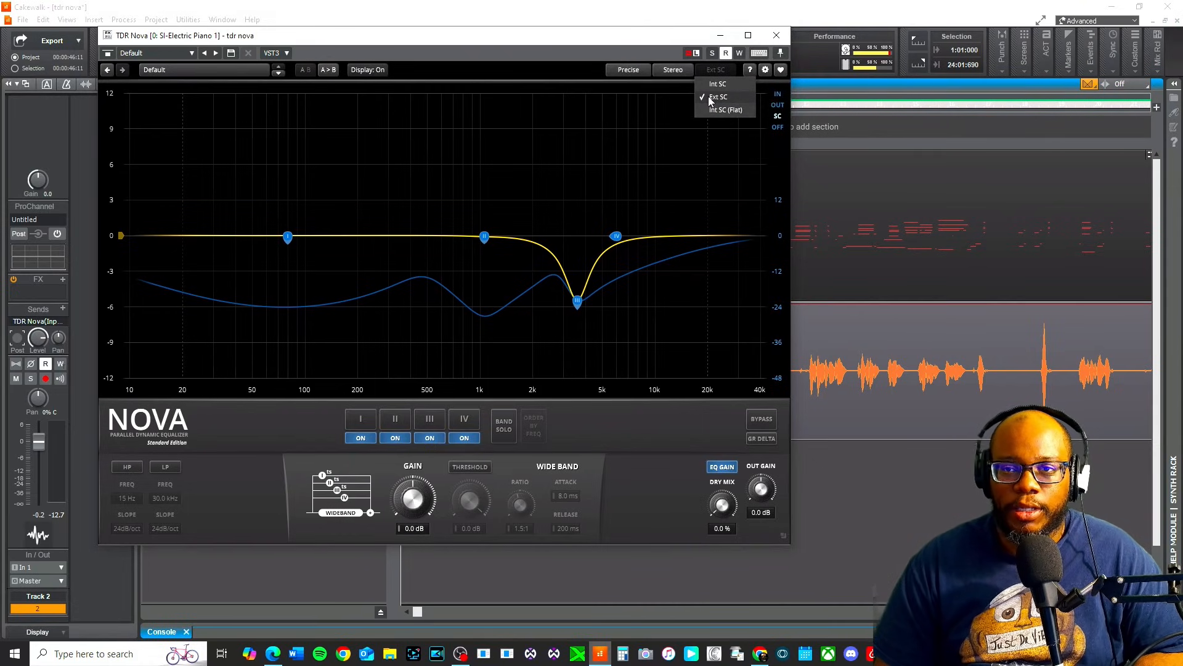
pyautogui.click(719, 98)
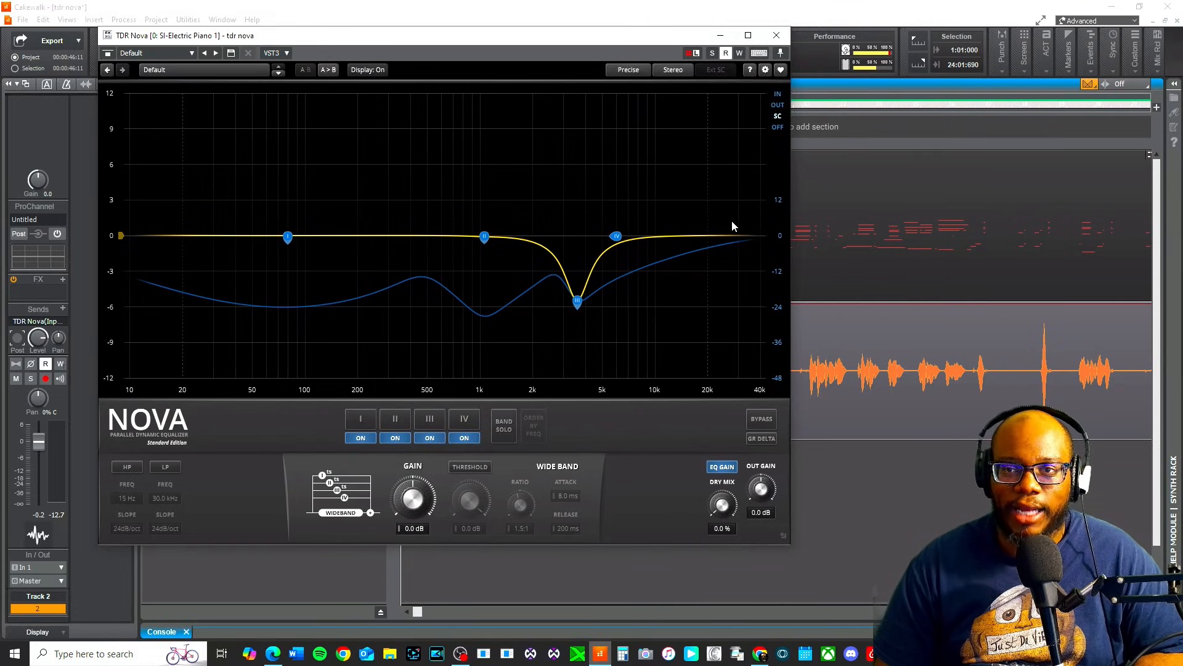
pyautogui.click(779, 95)
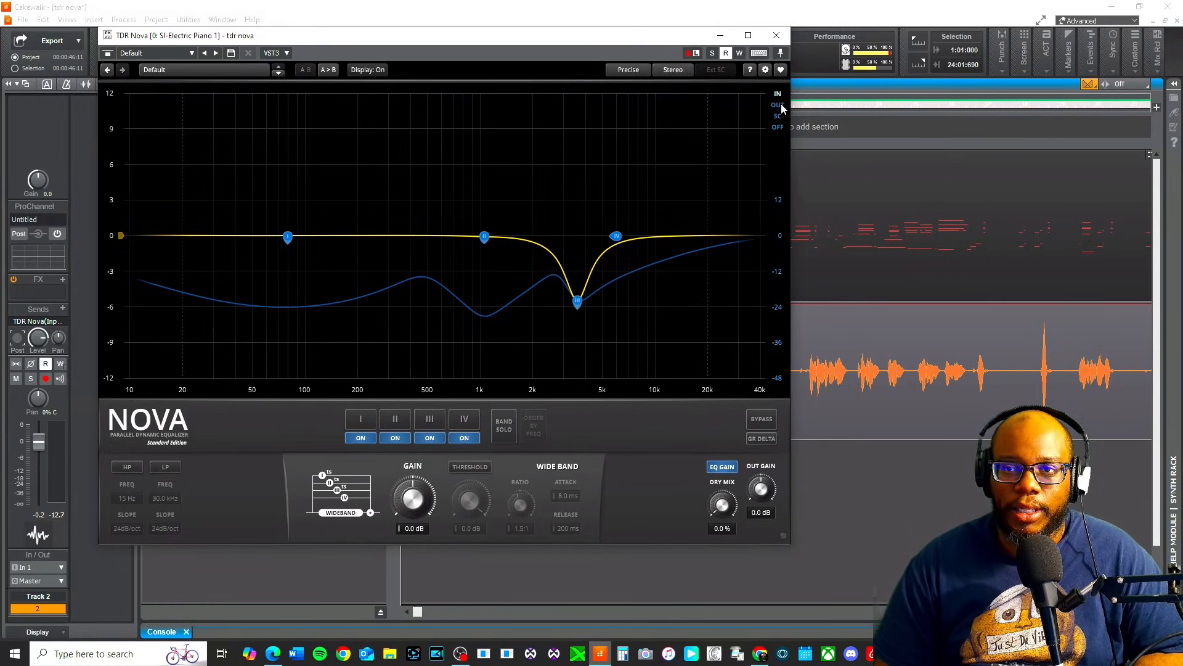
pyautogui.click(779, 117)
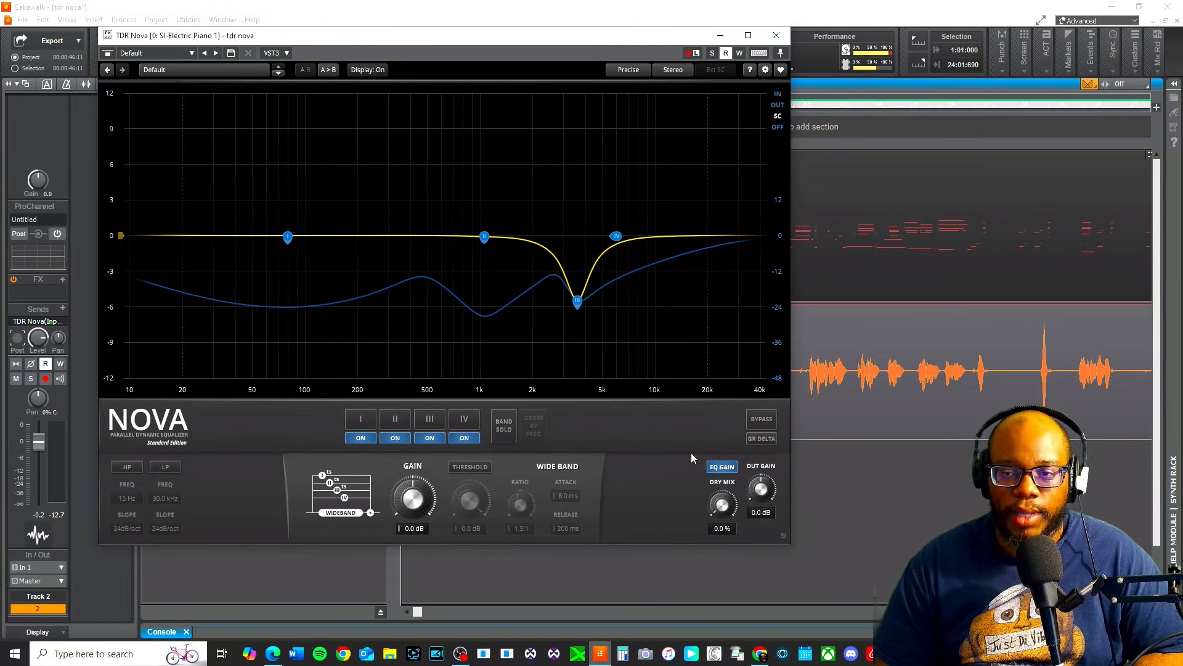
pyautogui.click(759, 419)
pyautogui.click(760, 419)
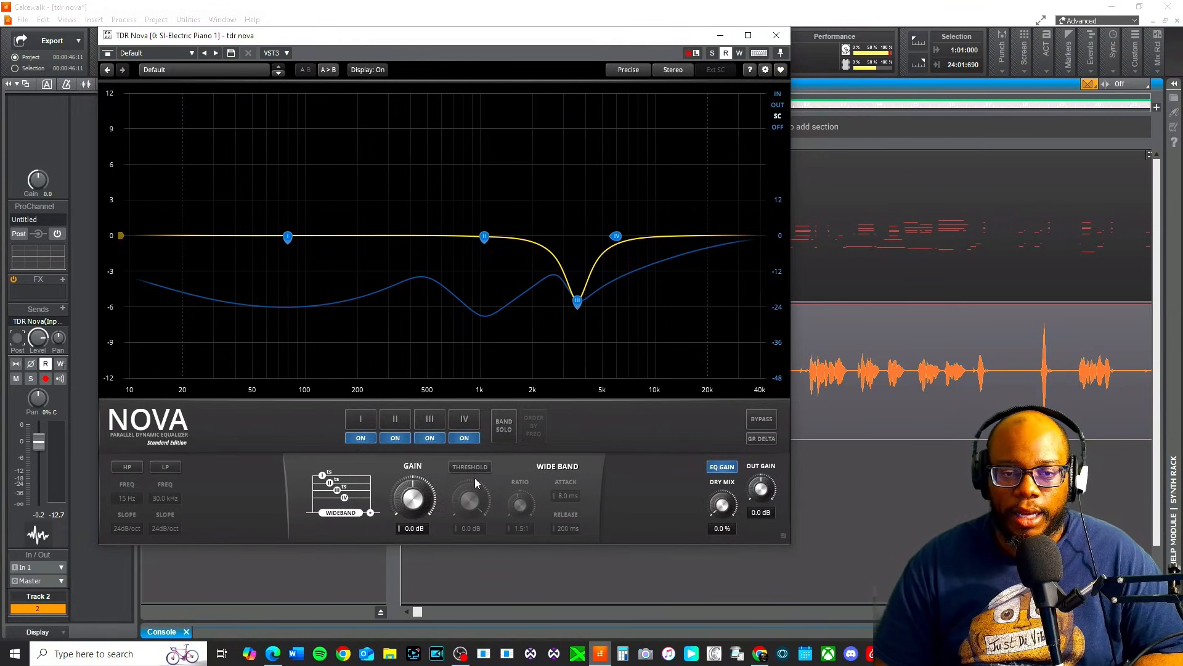
# Step: Shrink the TDR Nova window and move it clear of the track controls
pyautogui.moveTo(460, 47); pyautogui.dragTo(744, 122)
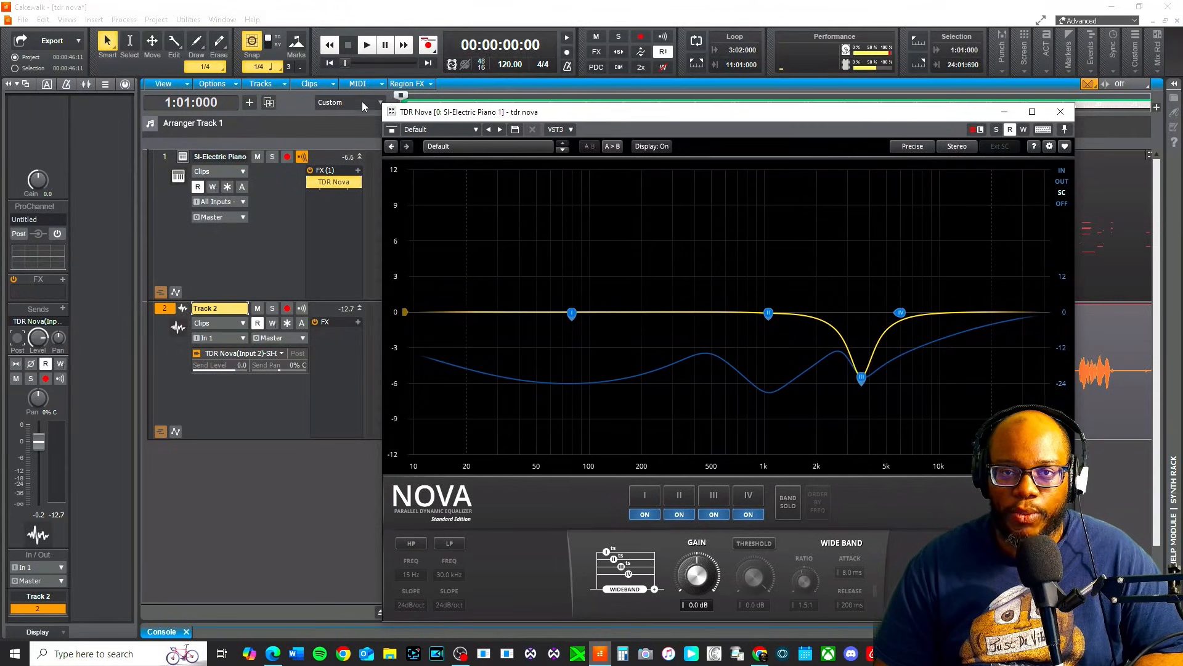
pyautogui.moveTo(631, 117); pyautogui.dragTo(658, 89)
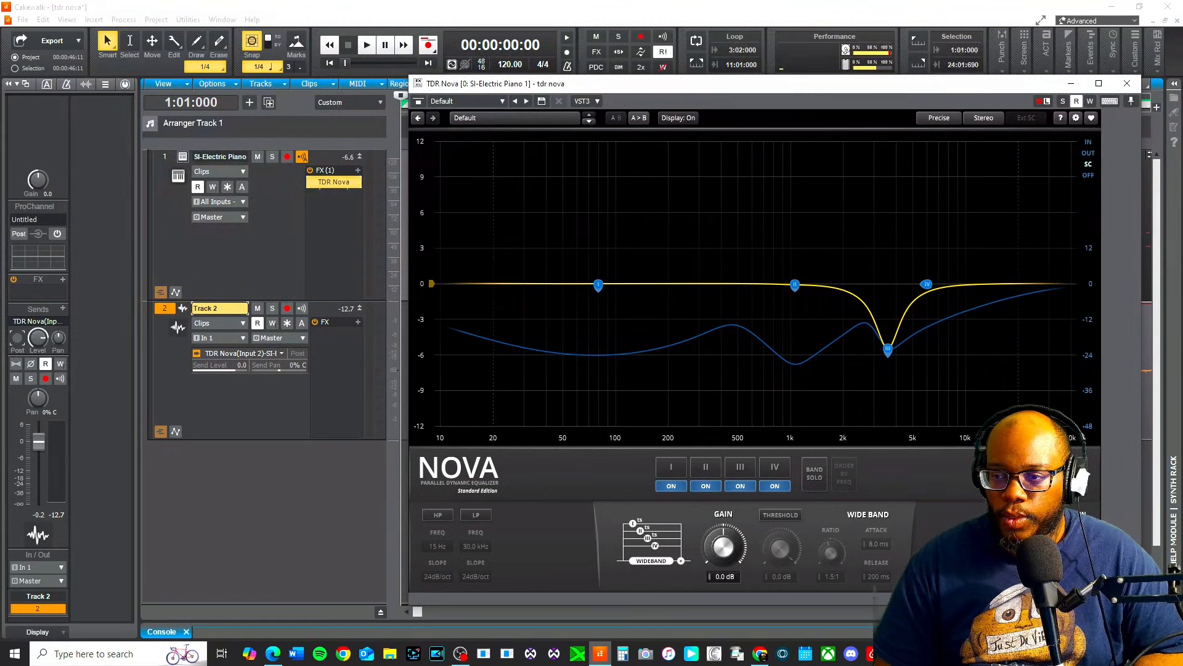
pyautogui.moveTo(1094, 589); pyautogui.dragTo(822, 469)
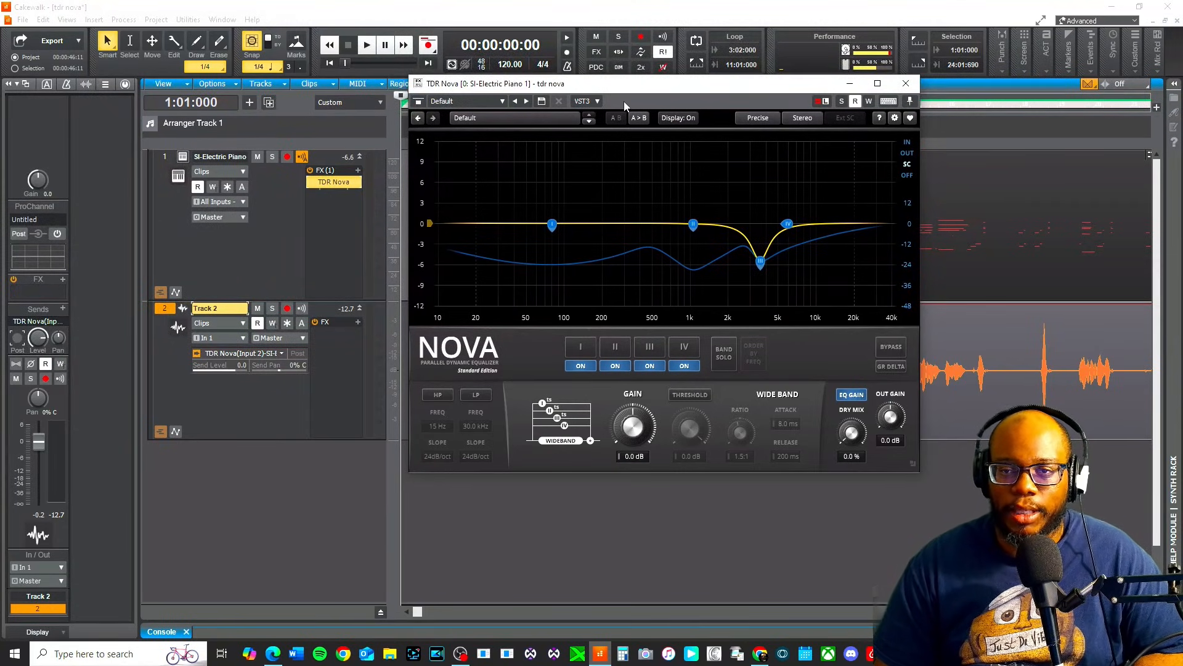
pyautogui.moveTo(641, 94); pyautogui.dragTo(706, 113)
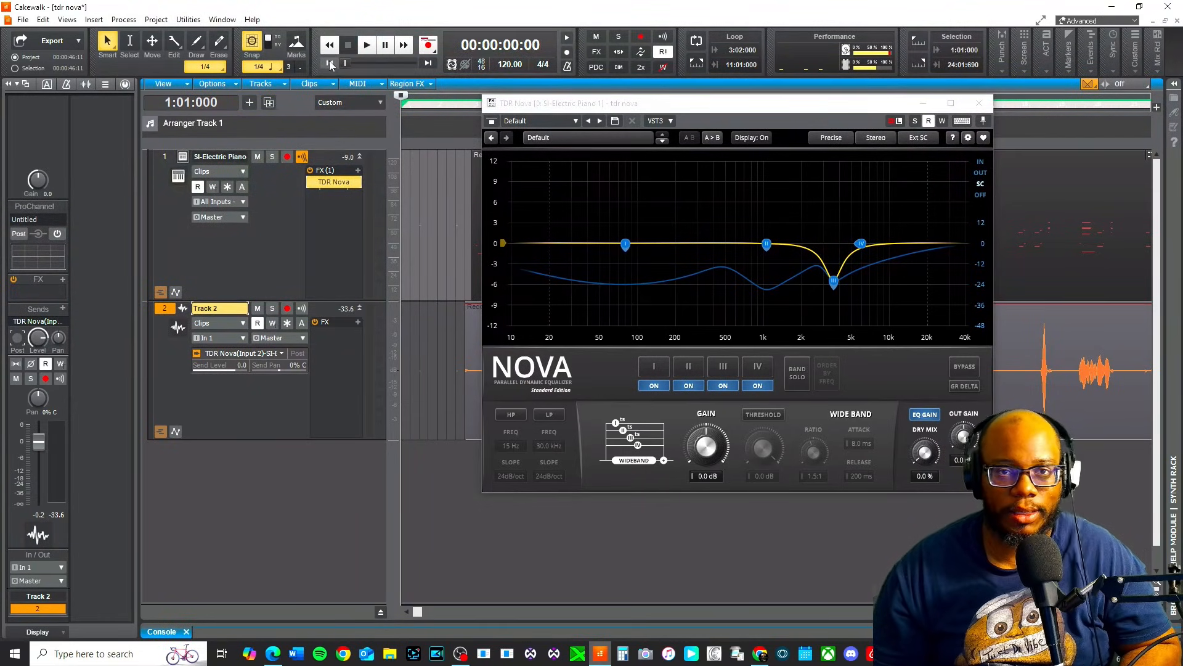
# Step: Play the project from 1:01:000 to watch the sidechain signal in TDR Nova, stop playback and close the plug-in window
pyautogui.click(366, 45)
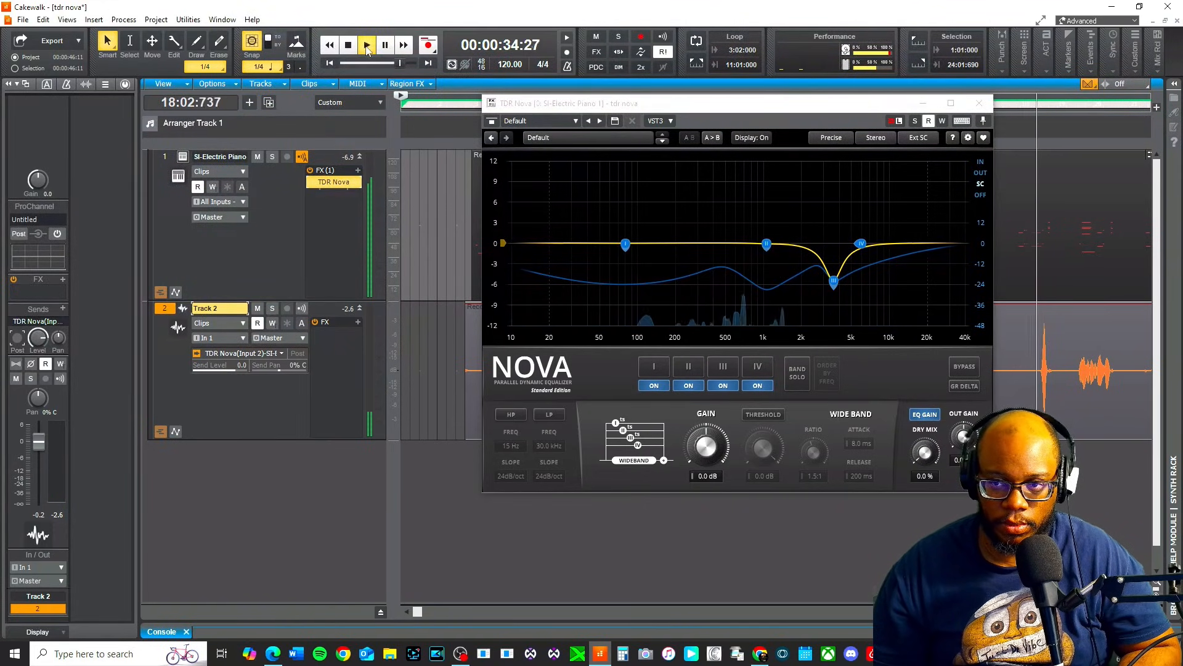
pyautogui.click(368, 49)
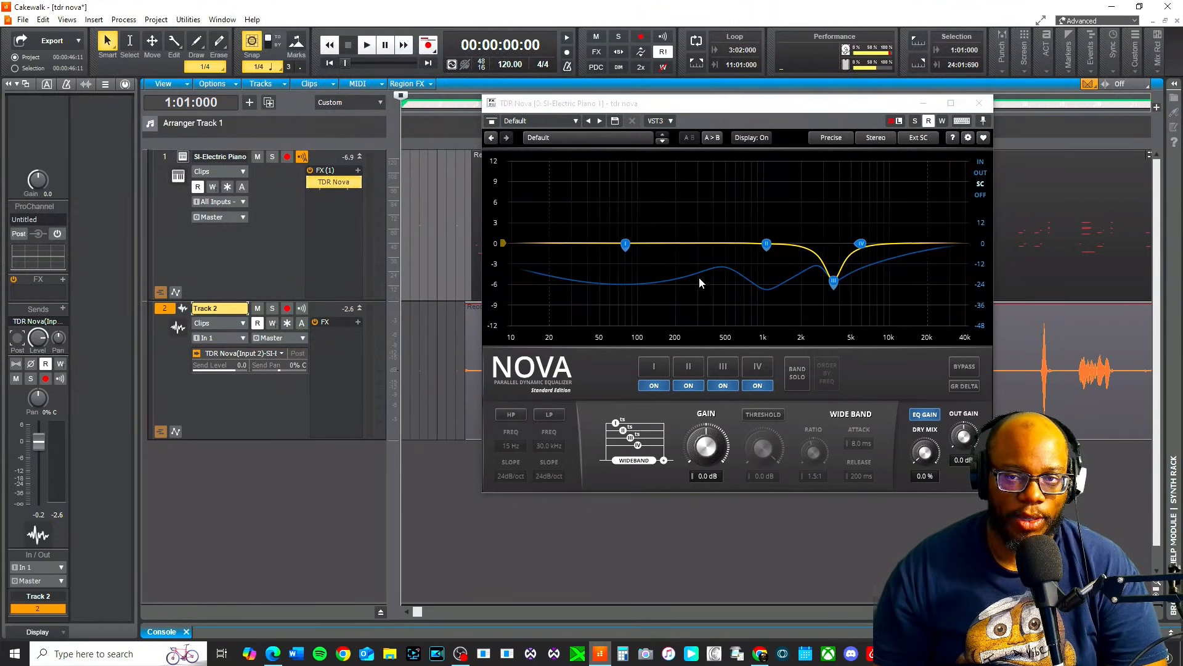
pyautogui.click(978, 104)
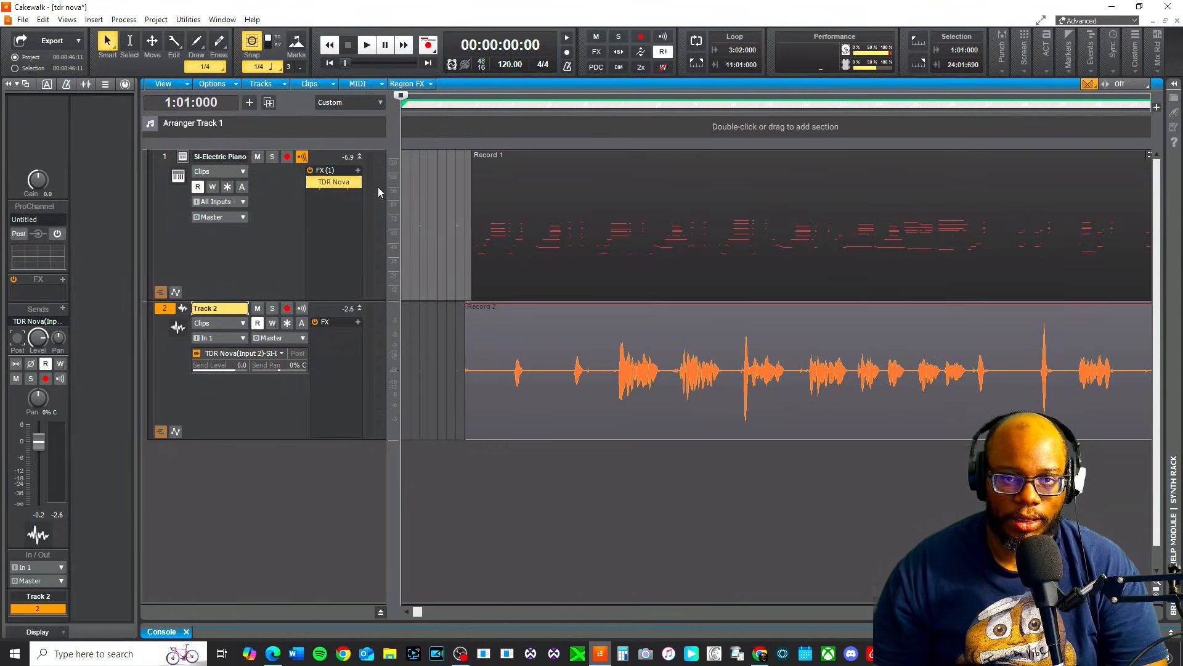
# Step: Replace TDR Nova on the SI-Electric Piano track with Sonitus Gate and move the gate's window clear of the track controls
pyautogui.click(356, 181)
pyautogui.click(355, 191)
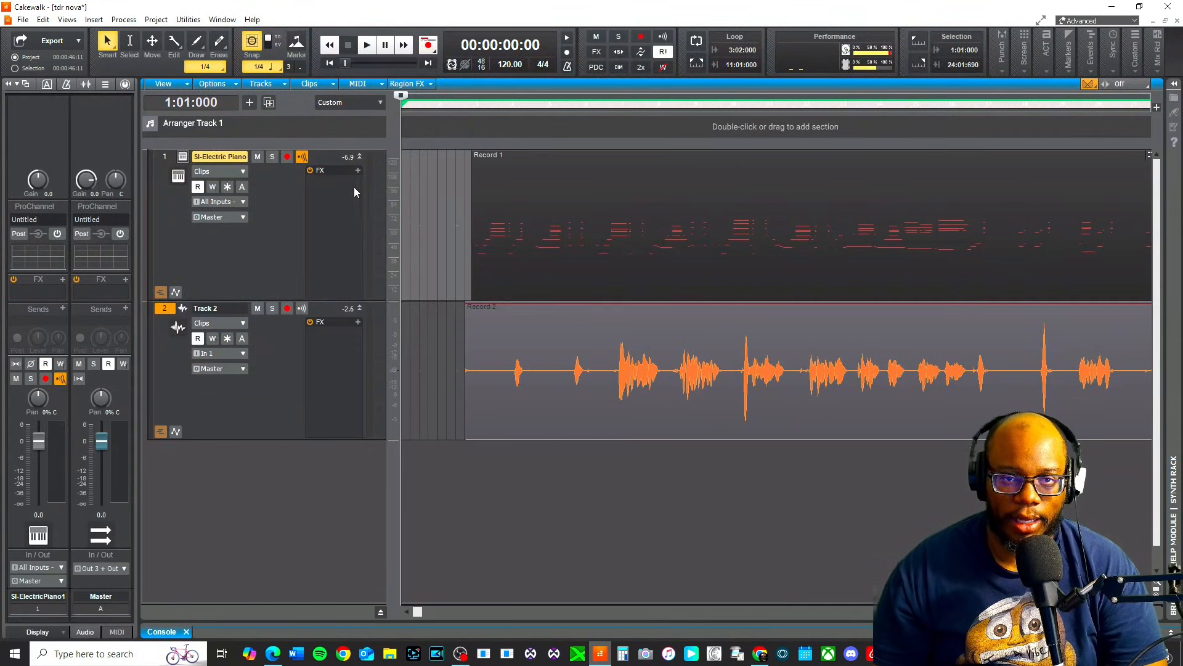
pyautogui.click(358, 171)
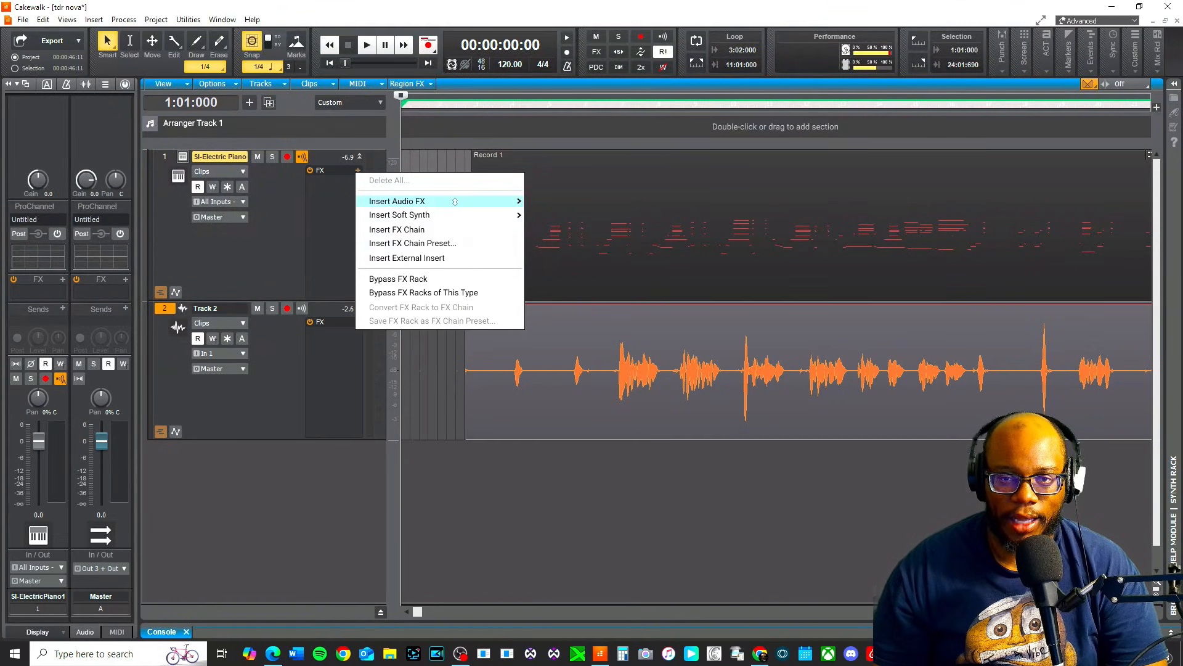
pyautogui.moveTo(455, 201)
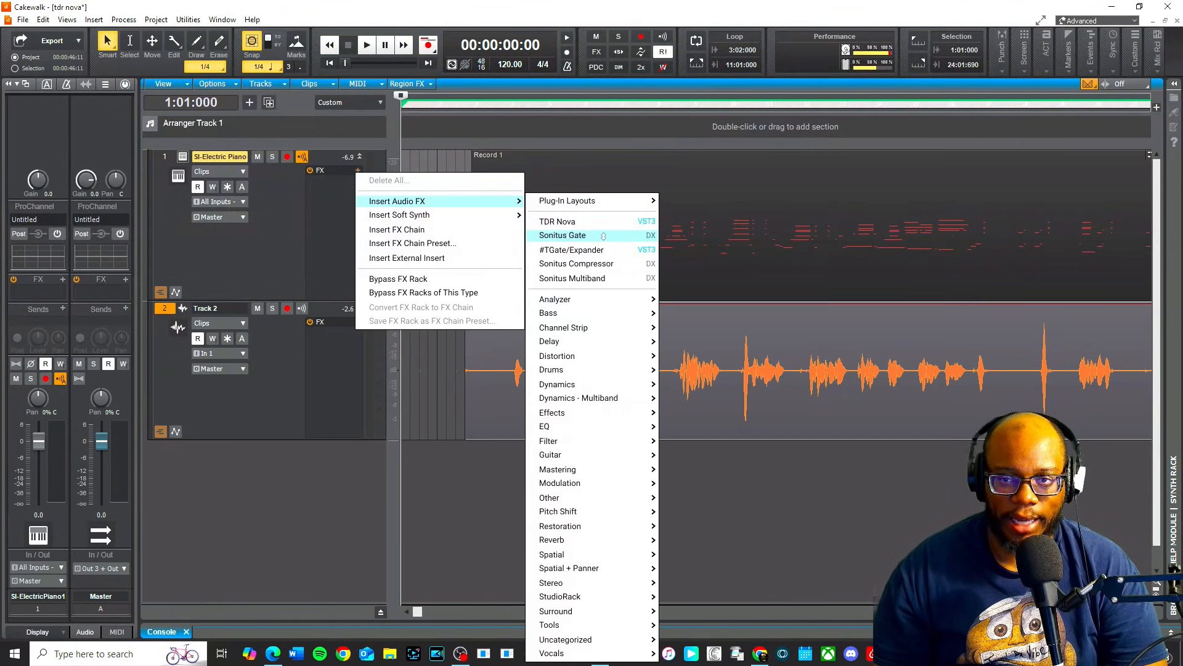
pyautogui.click(627, 237)
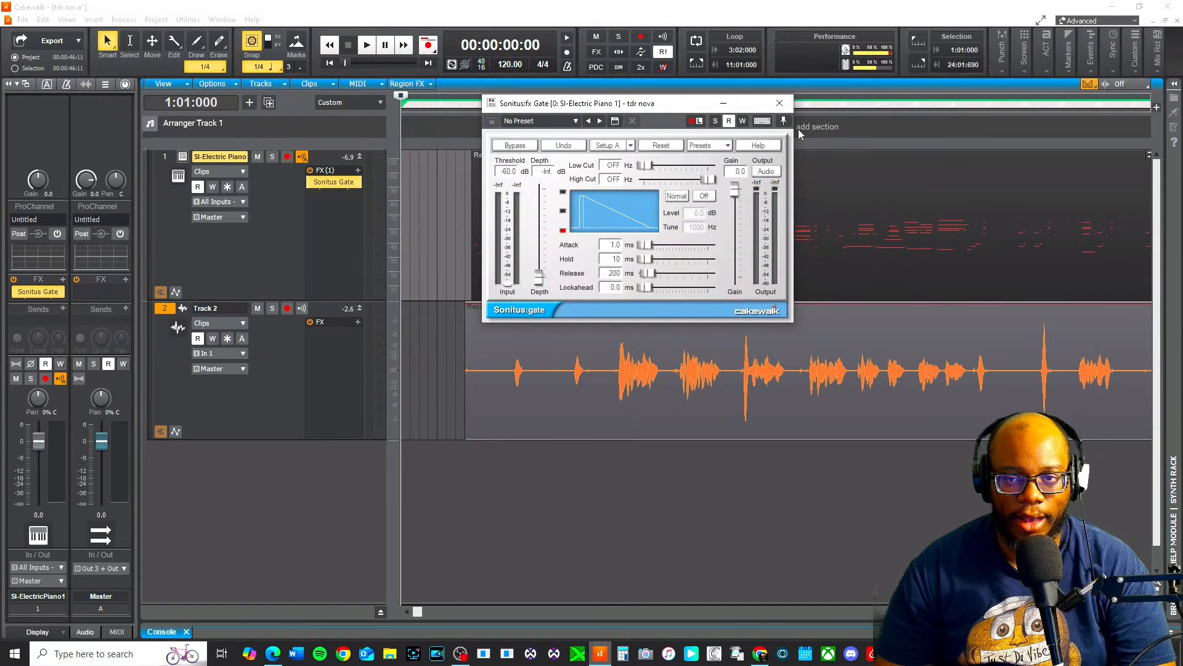
pyautogui.moveTo(640, 109); pyautogui.dragTo(721, 143)
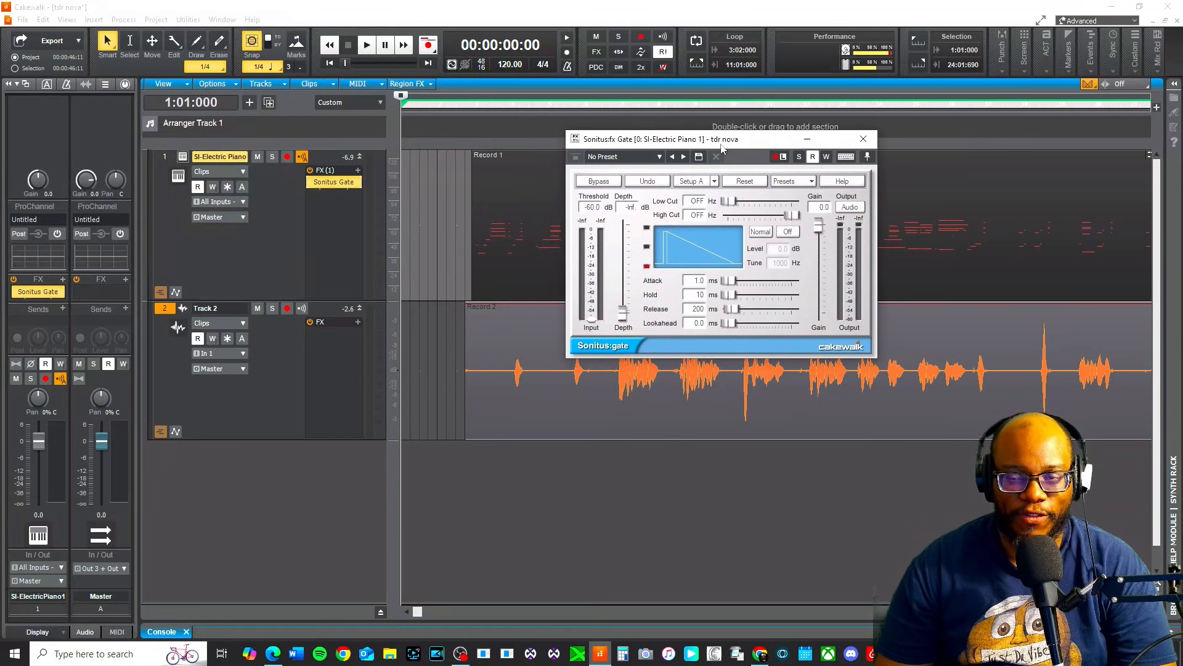
# Step: Insert a send from Track 2 to the Sonitus Gate side input on the piano track and make it pre-fader
pyautogui.rightClick(266, 386)
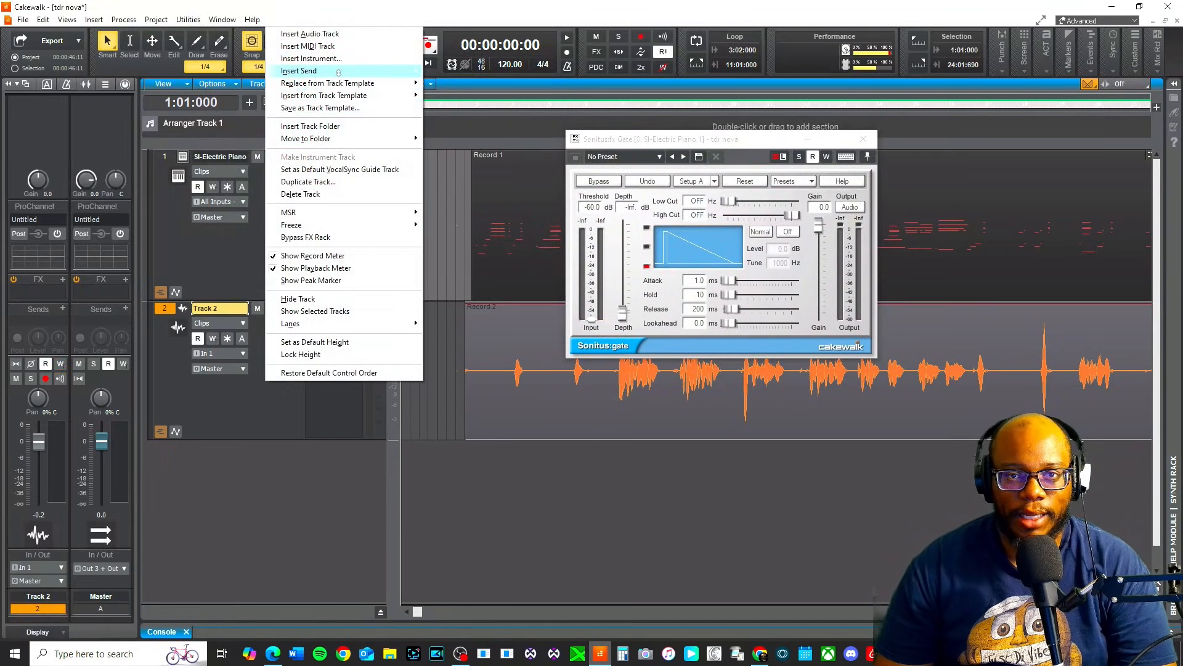
pyautogui.moveTo(338, 72)
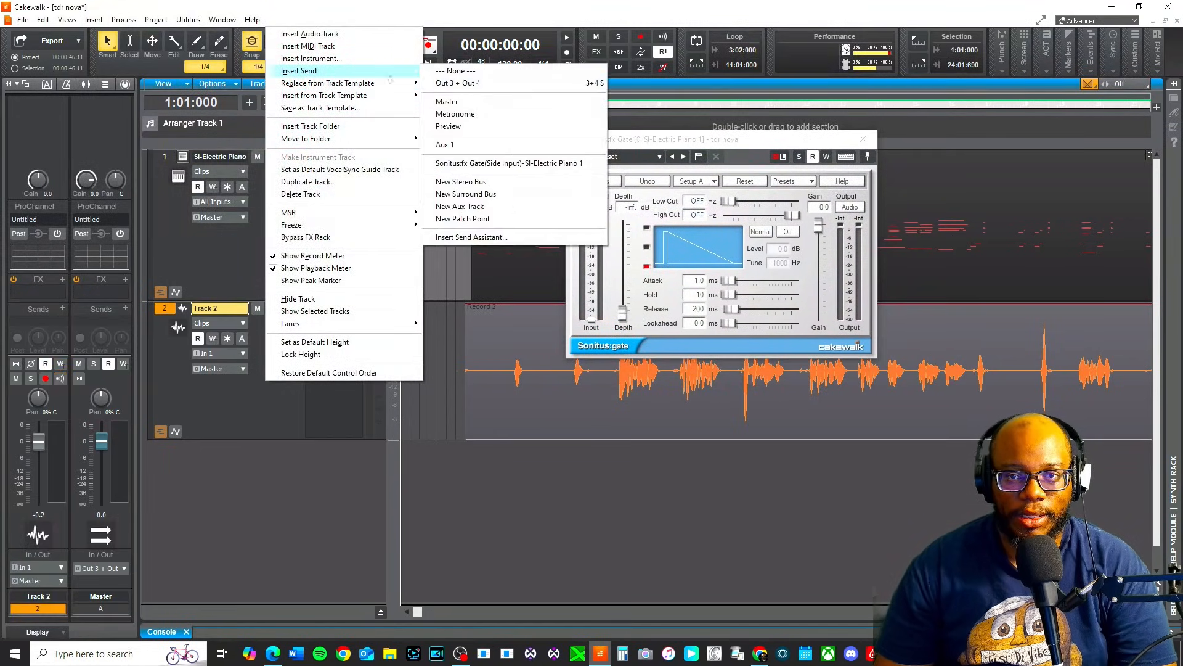
pyautogui.click(490, 163)
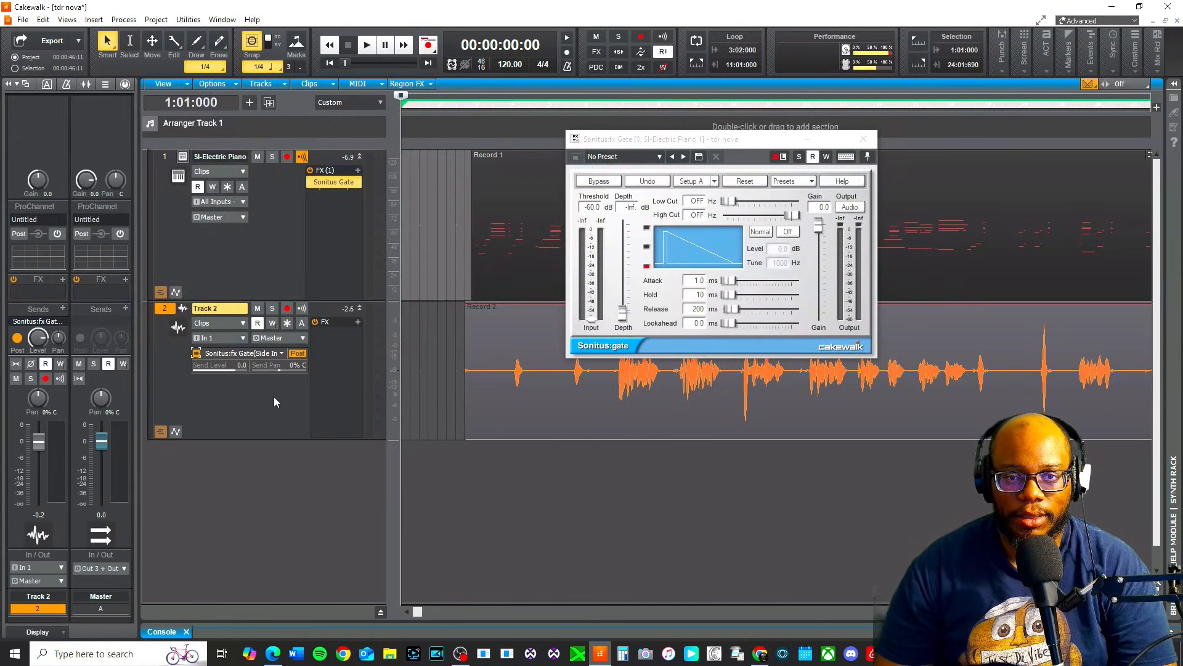
pyautogui.click(18, 338)
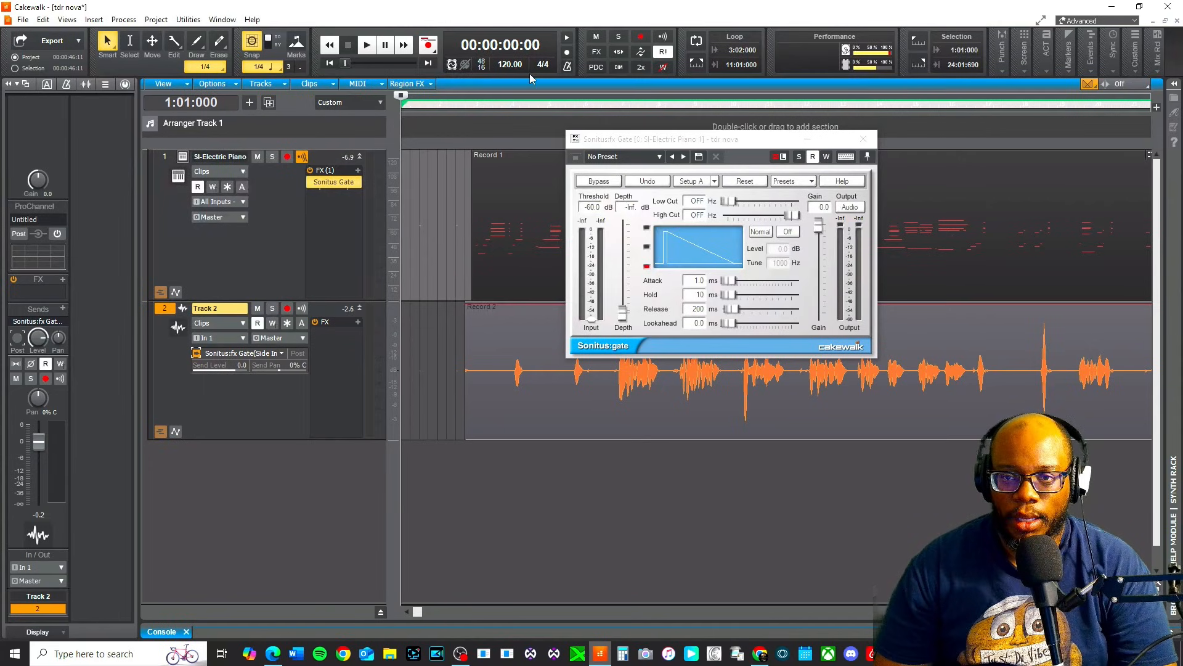
# Step: Play the project from just after the clips begin, raise the Sonitus Gate threshold to -29.4 dB and pause playback
pyautogui.click(483, 92)
pyautogui.press('space')
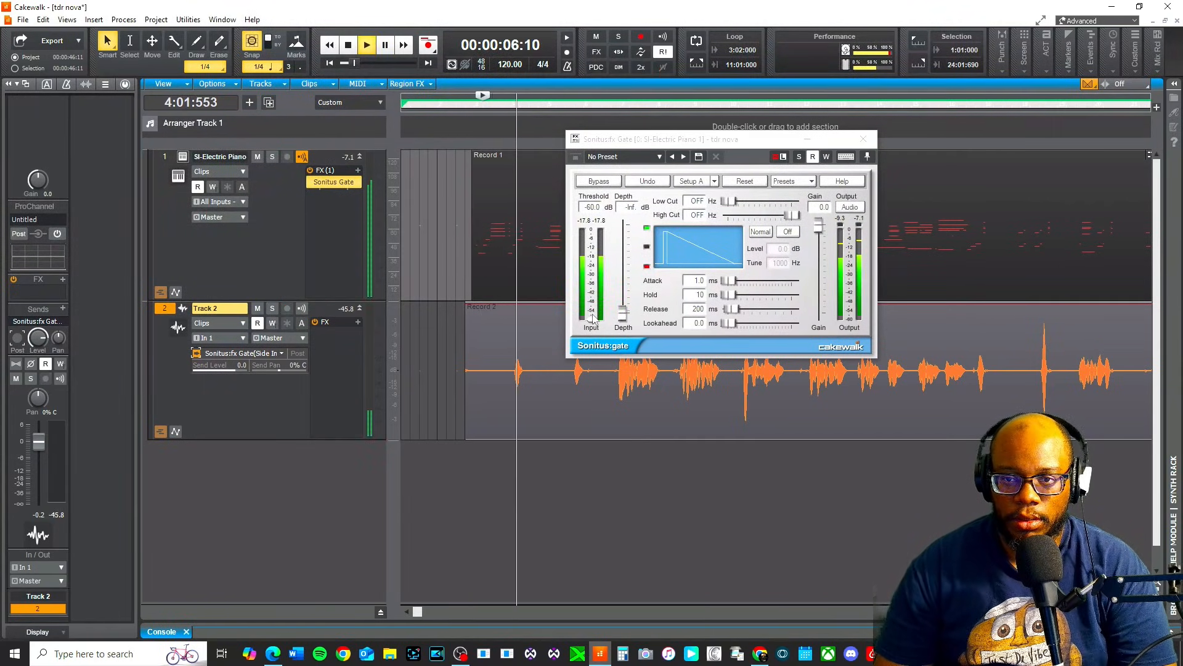
pyautogui.click(592, 323)
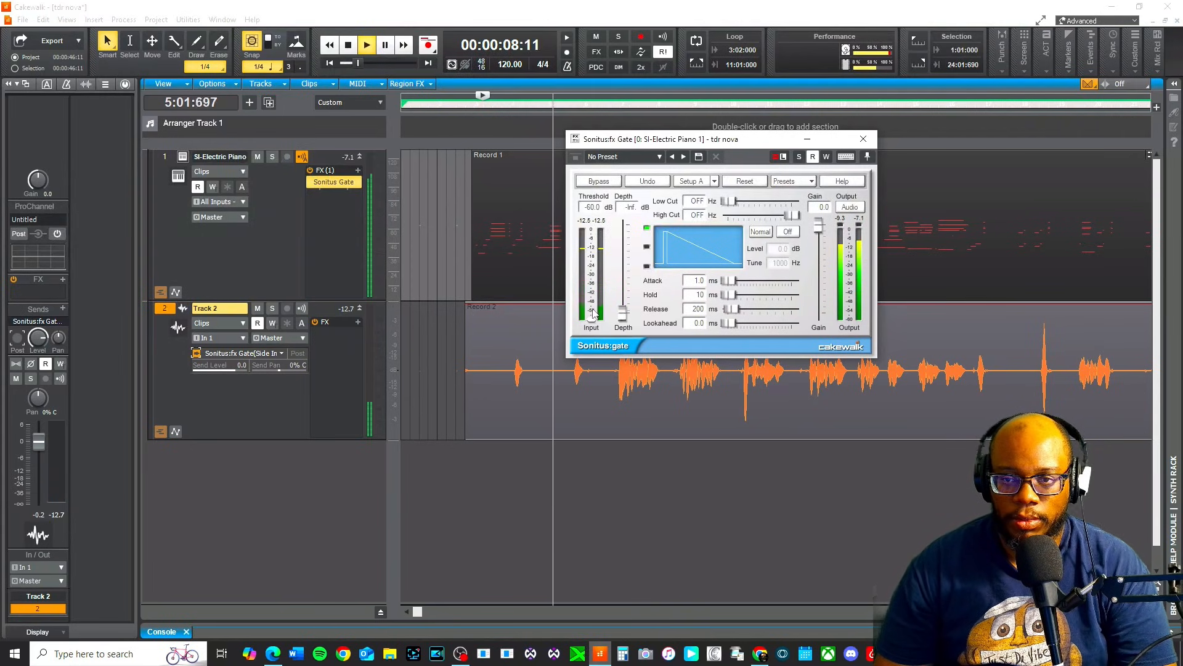
pyautogui.moveTo(591, 319); pyautogui.dragTo(591, 273)
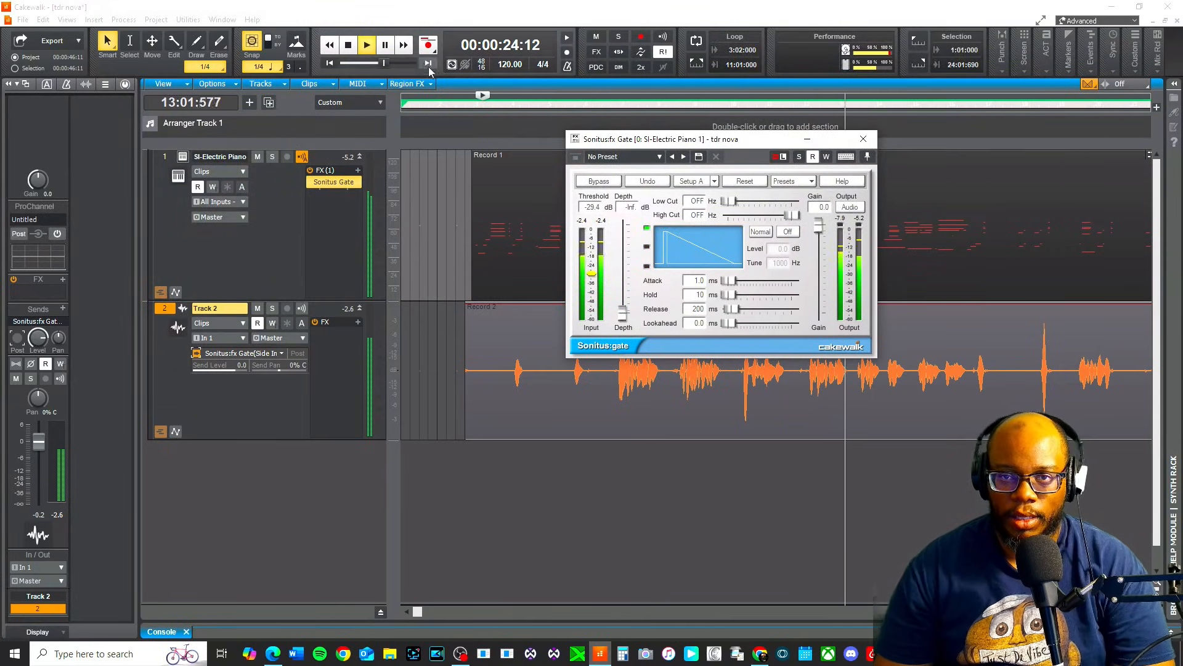
pyautogui.click(385, 45)
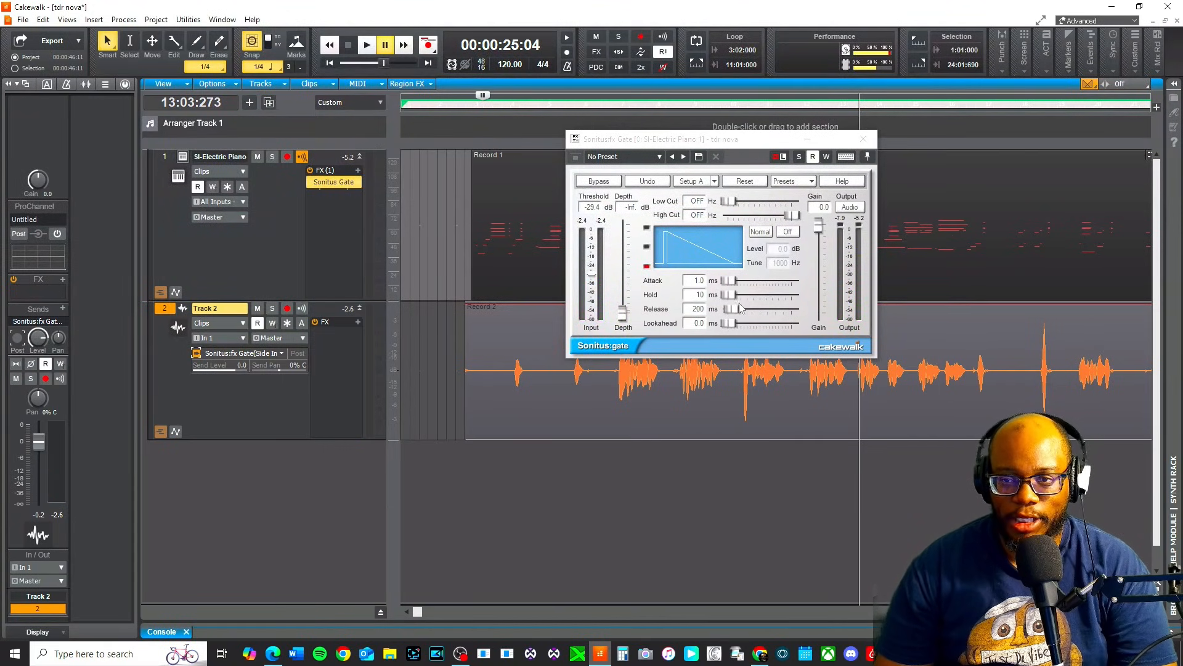
# Step: Lengthen the gate's release to 393 ms and play the project from 5:04:000
pyautogui.moveTo(732, 308); pyautogui.dragTo(735, 308)
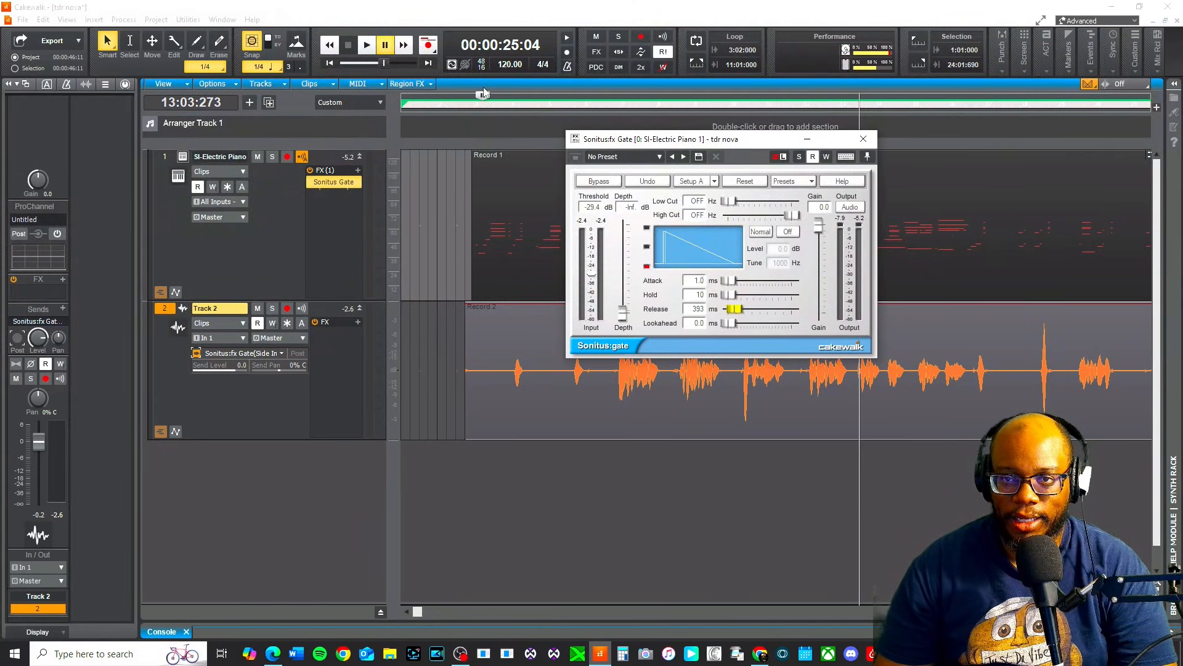
pyautogui.click(575, 106)
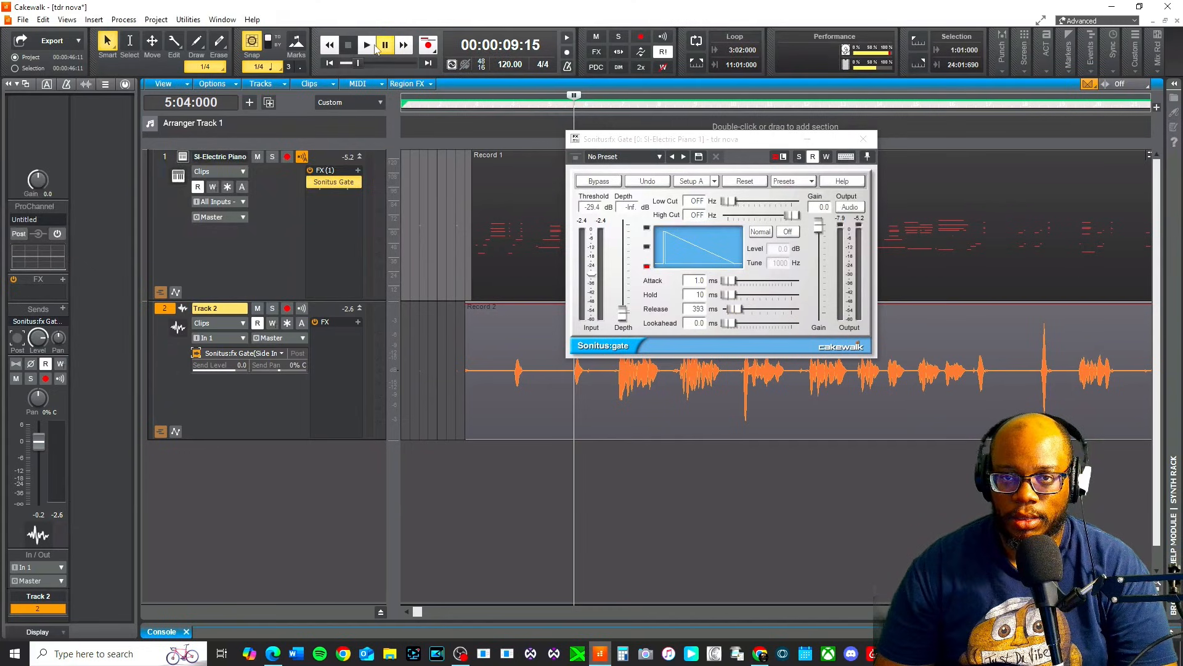
pyautogui.click(368, 45)
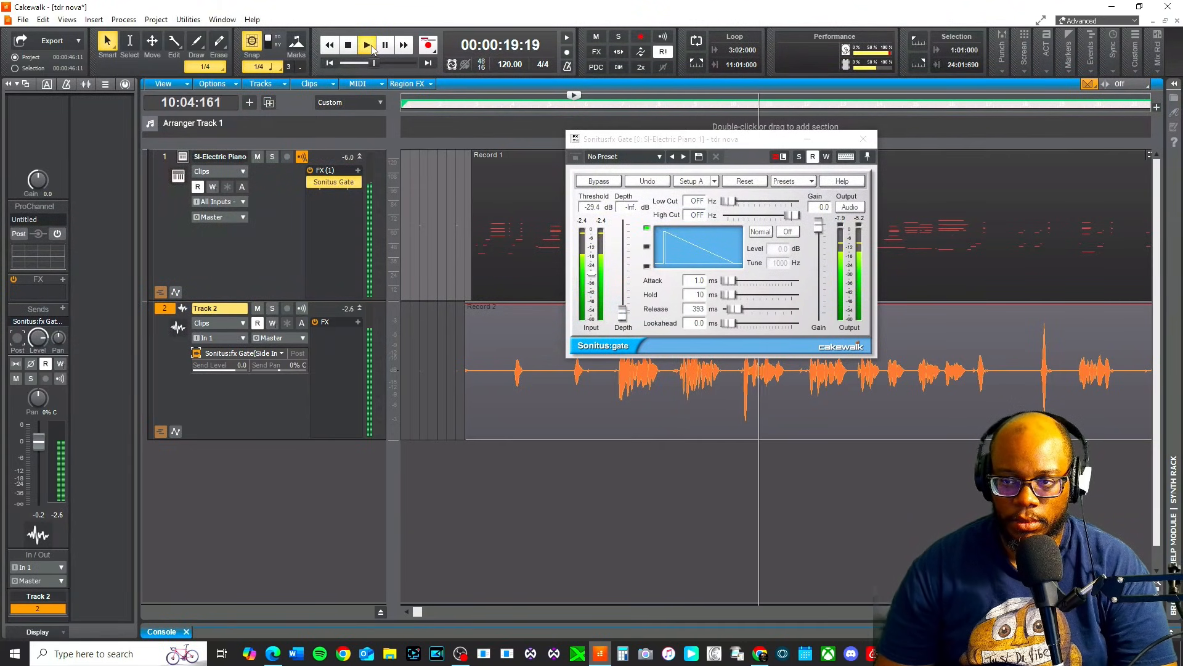
# Step: Try a 0.0 ms gate attack during playback, set it to 178.2 ms, and stop playback and close the plug-in window
pyautogui.moveTo(731, 281); pyautogui.dragTo(721, 281)
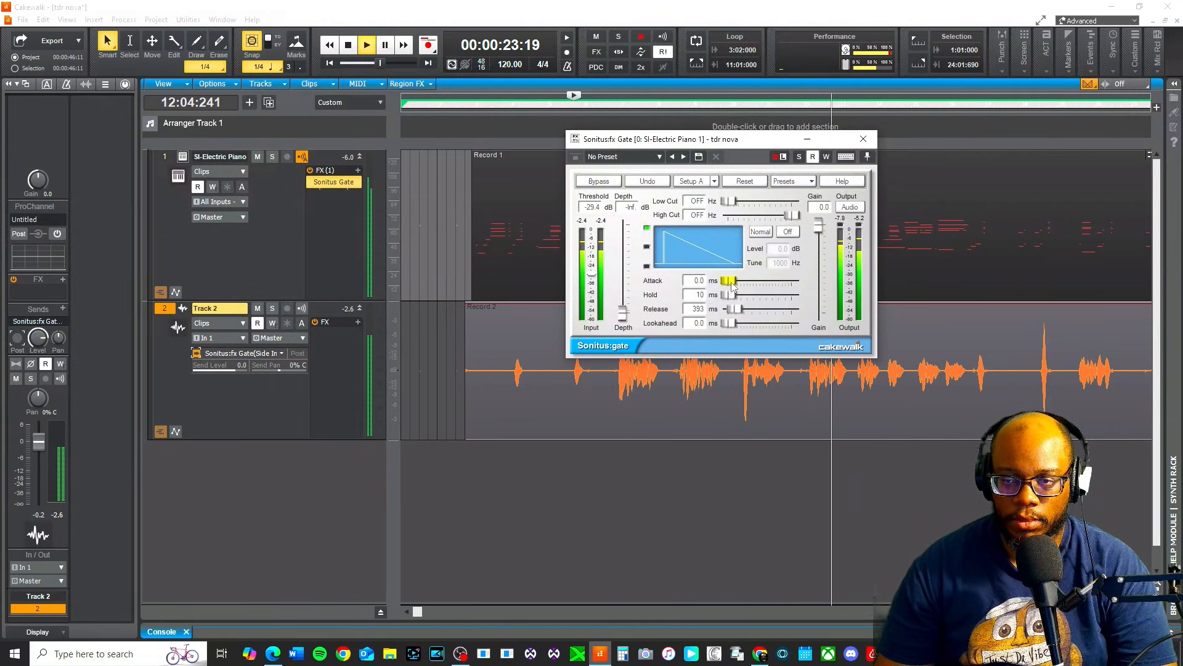
pyautogui.moveTo(731, 282); pyautogui.dragTo(741, 281)
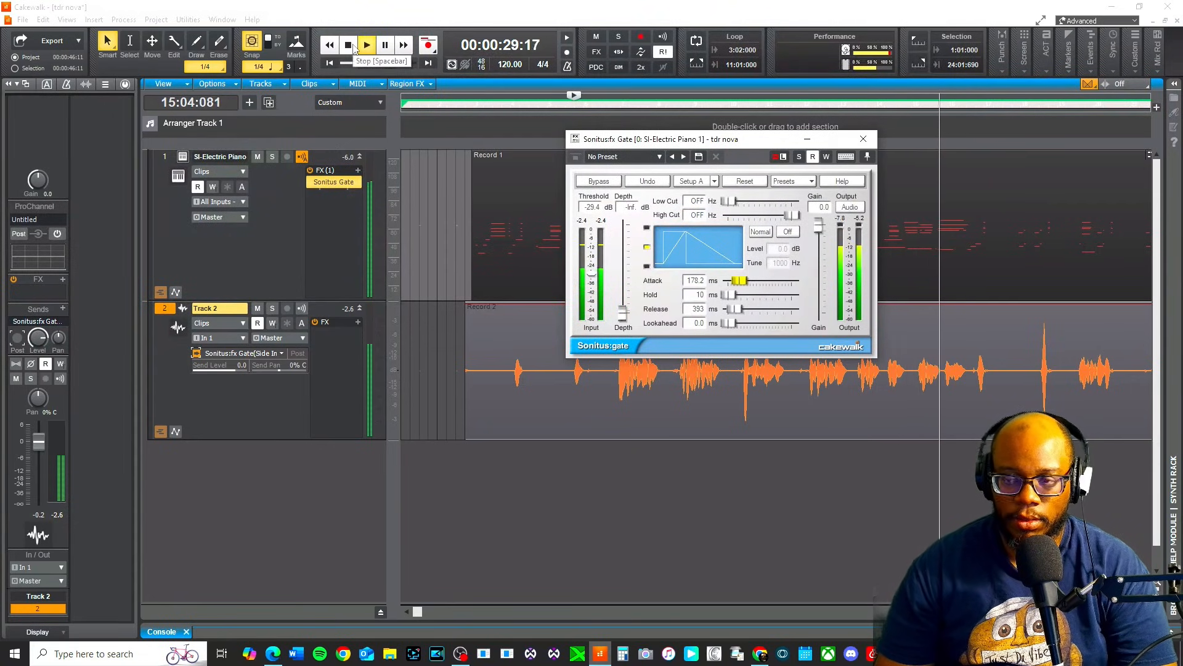
pyautogui.click(349, 46)
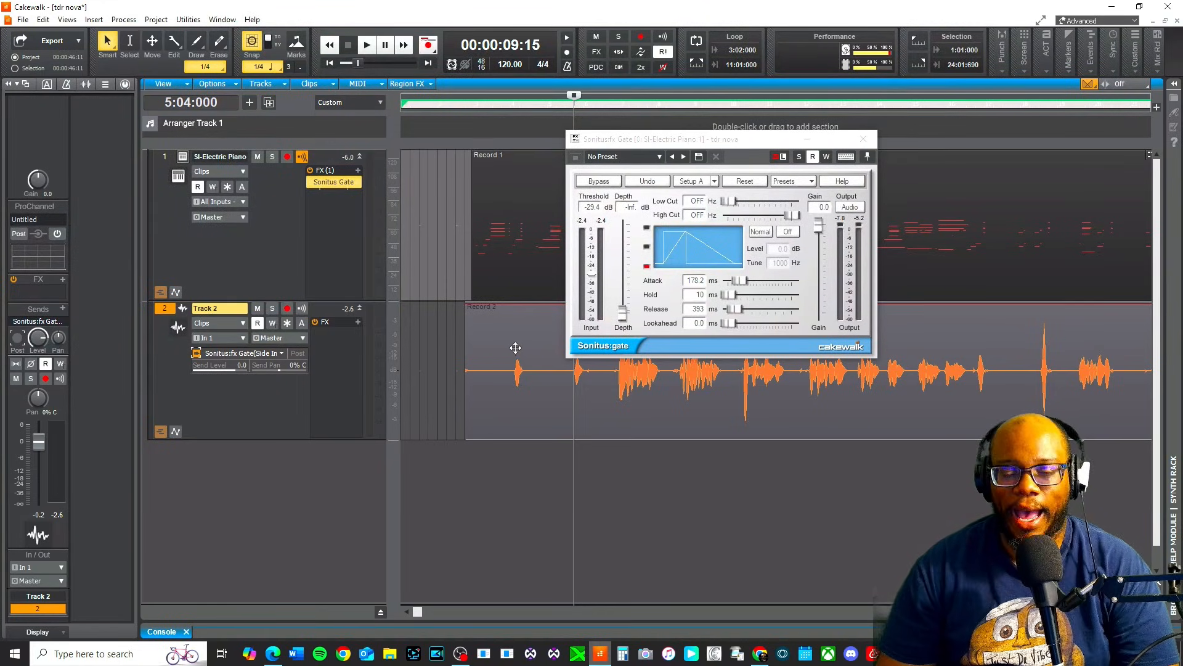
pyautogui.click(863, 139)
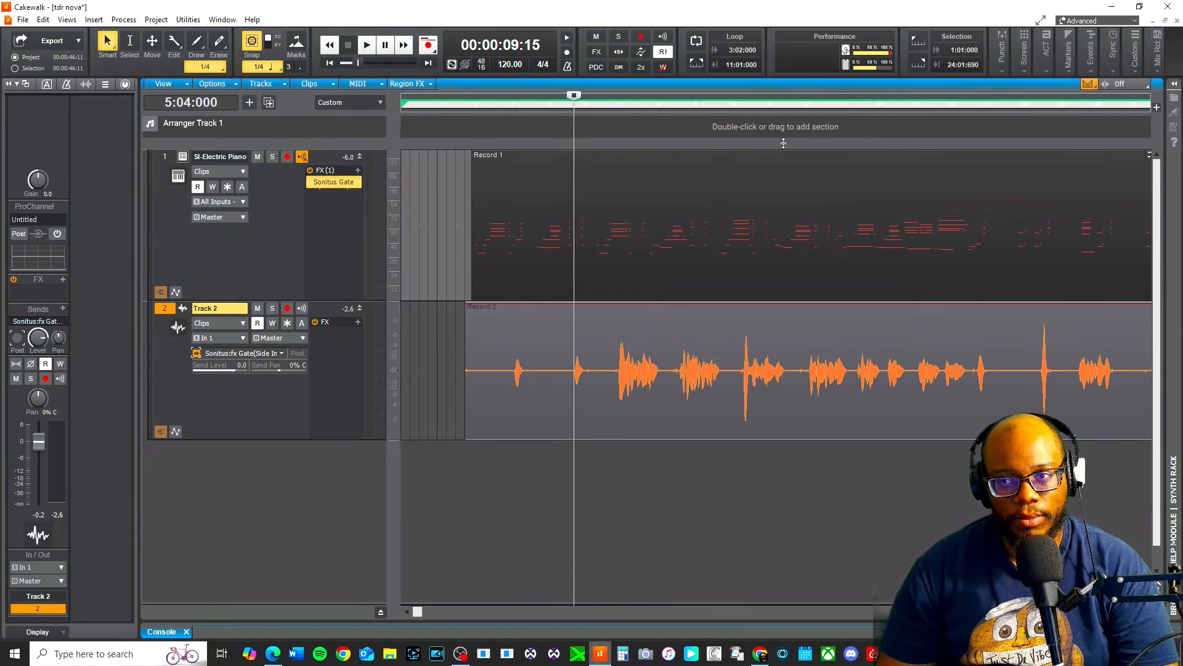